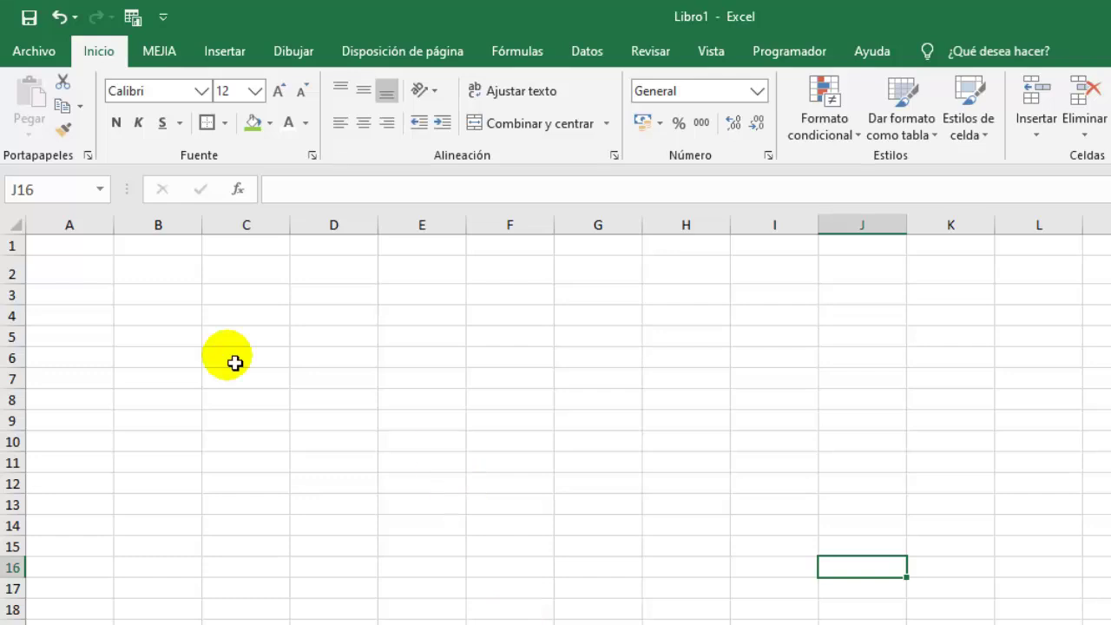
# Enter the headers HORA INGRESO, HORA SALIDA and TOTAL HORAS across B2:D2.
pyautogui.click(125, 282)
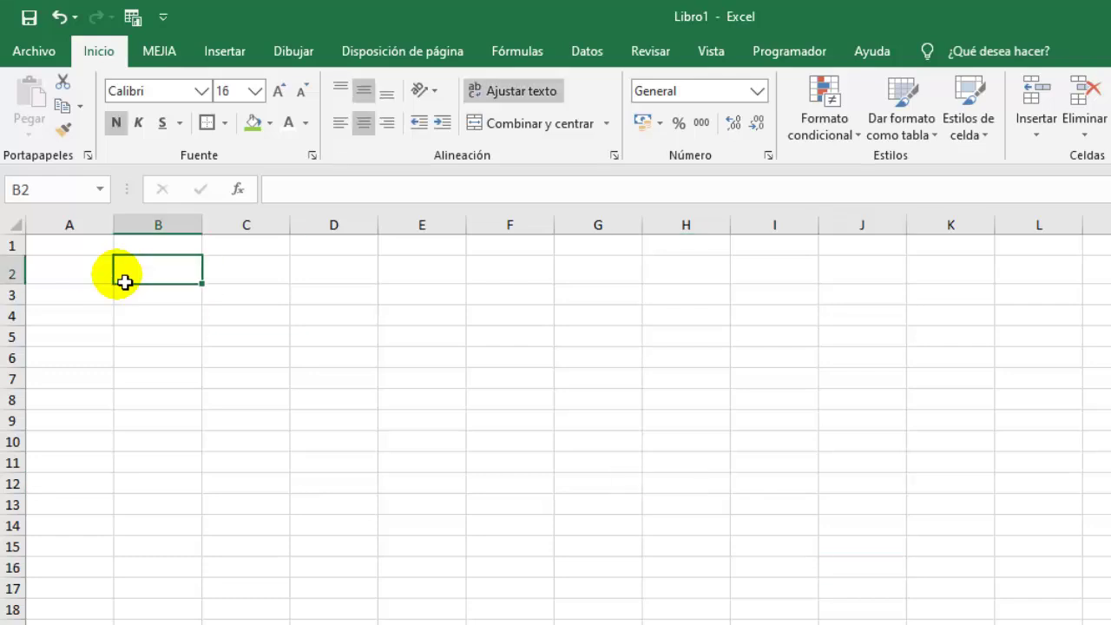
pyautogui.write('HORA INGRE')
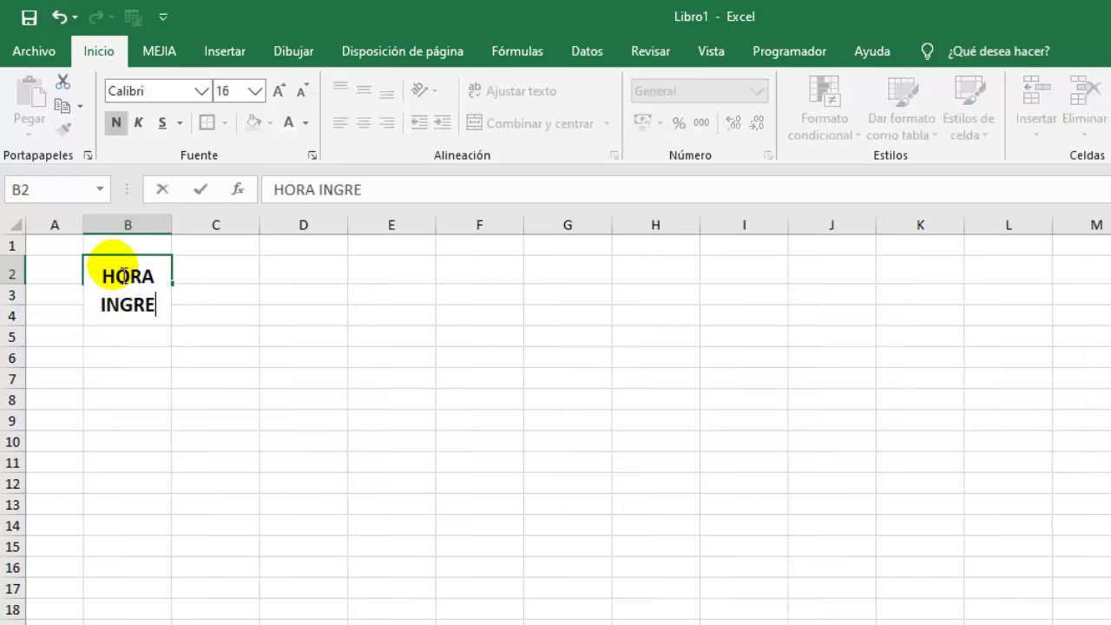
pyautogui.write('SO')
pyautogui.press('Tab')
pyautogui.write('HORA ')
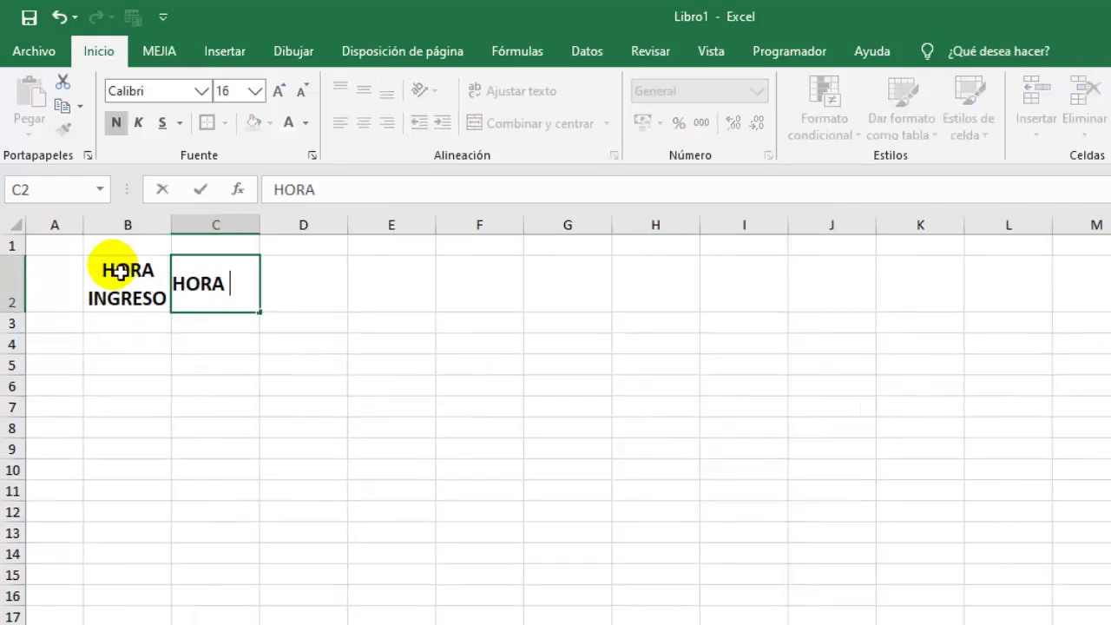
pyautogui.write('SALIDA')
pyautogui.press('Tab')
pyautogui.write('TOTAL H')
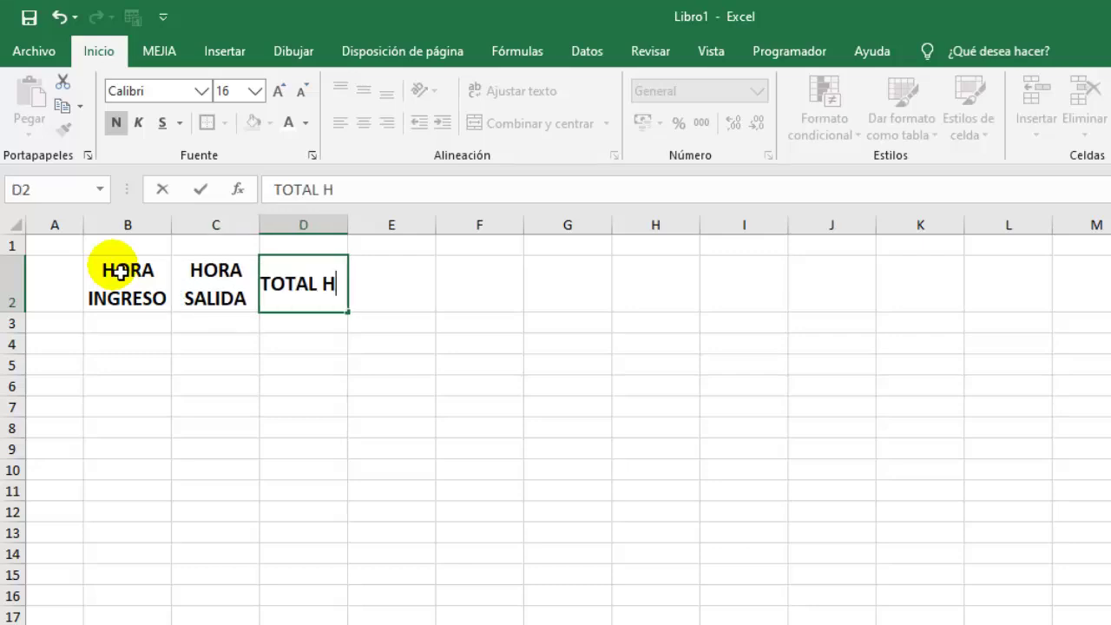
pyautogui.write('ORAS')
pyautogui.press('Return')
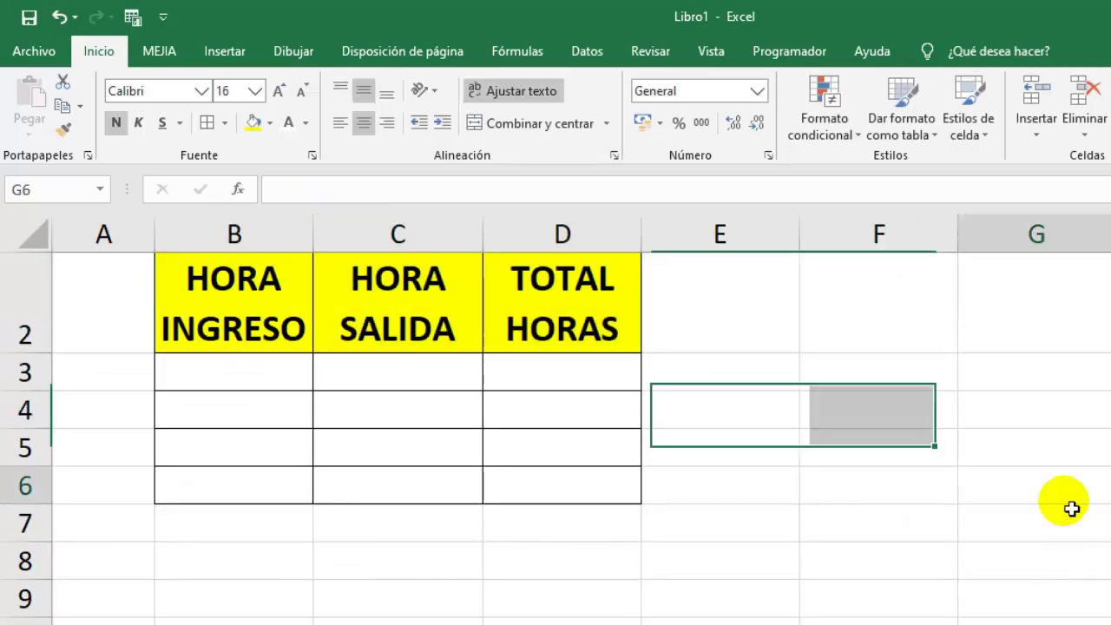
pyautogui.click(241, 374)
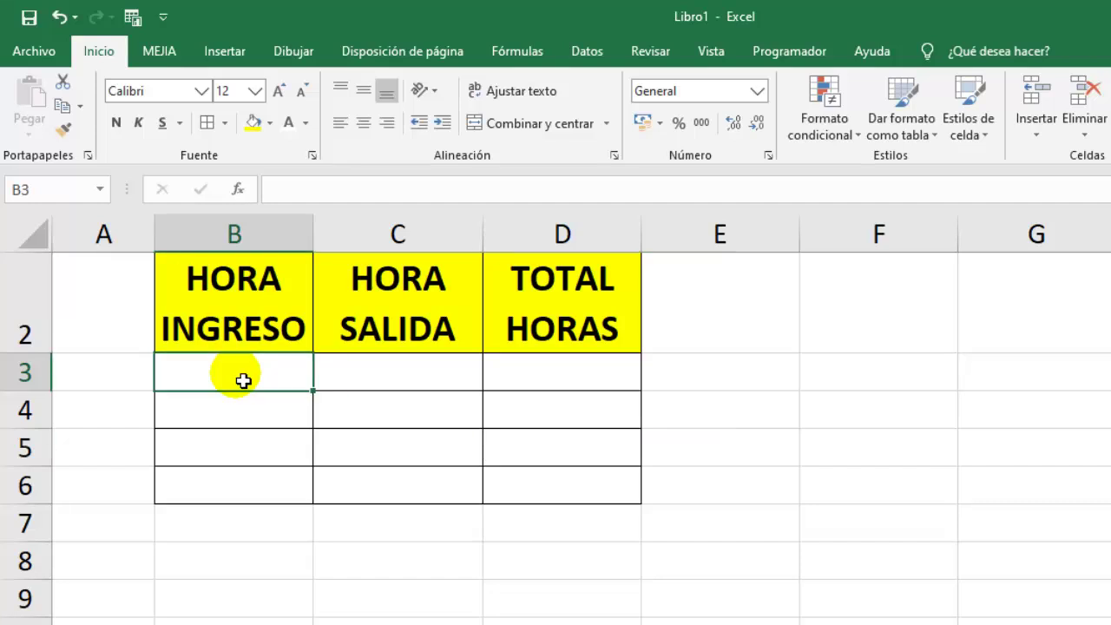
# Enter the shift times 08:30 in B3 and 14:00 in C3.
pyautogui.write('8:30')
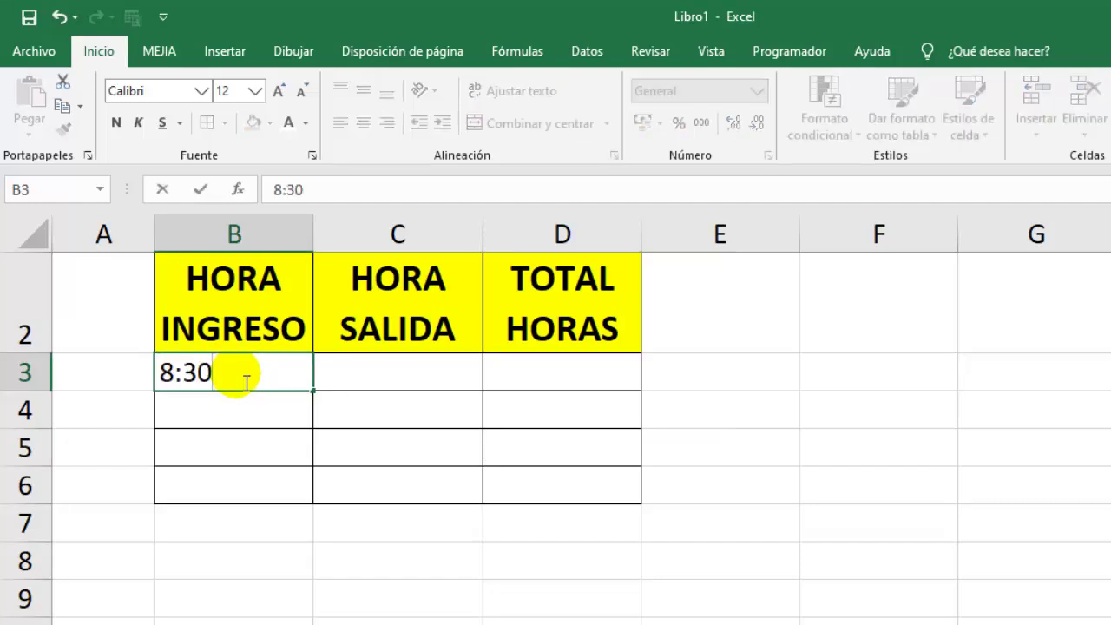
pyautogui.press('Return')
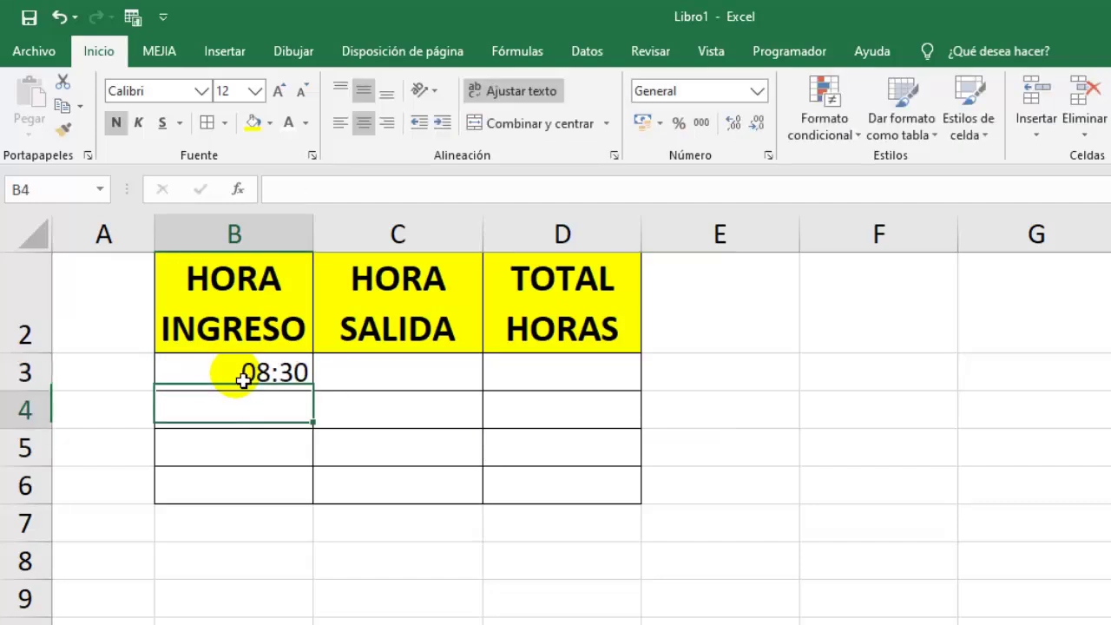
pyautogui.click(252, 373)
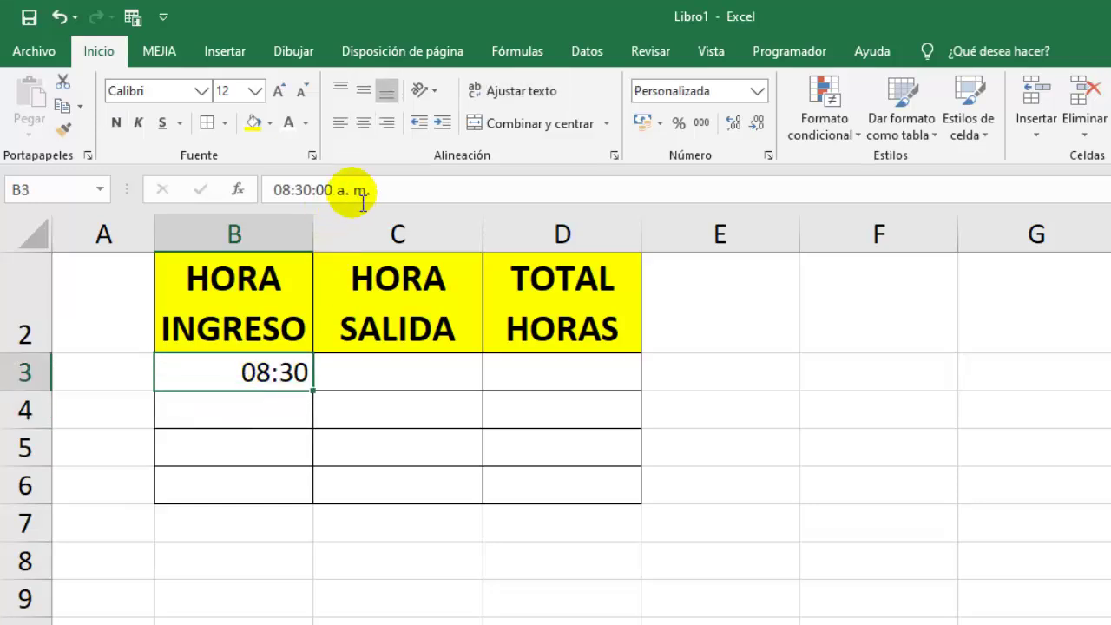
pyautogui.click(378, 388)
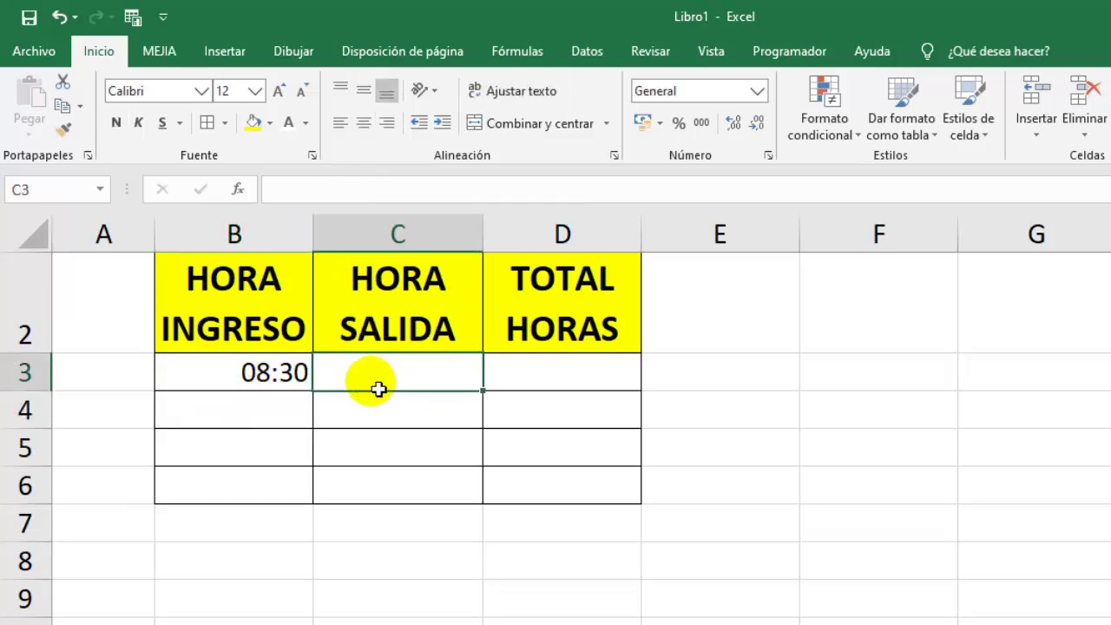
pyautogui.doubleClick(378, 389)
pyautogui.write('14:00')
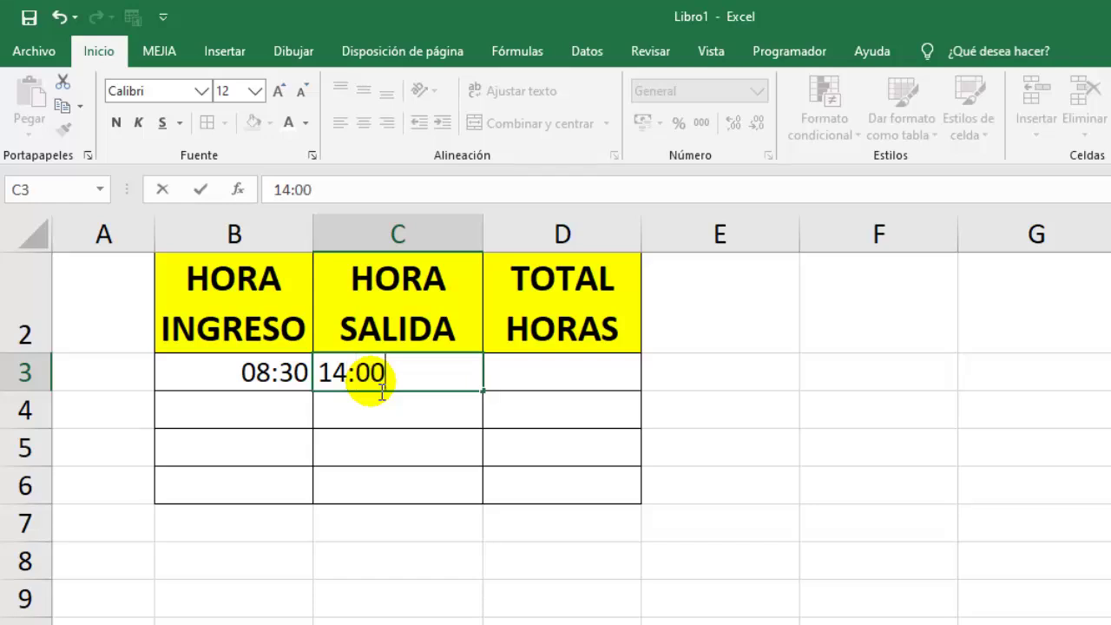
pyautogui.press('Return')
pyautogui.click(404, 375)
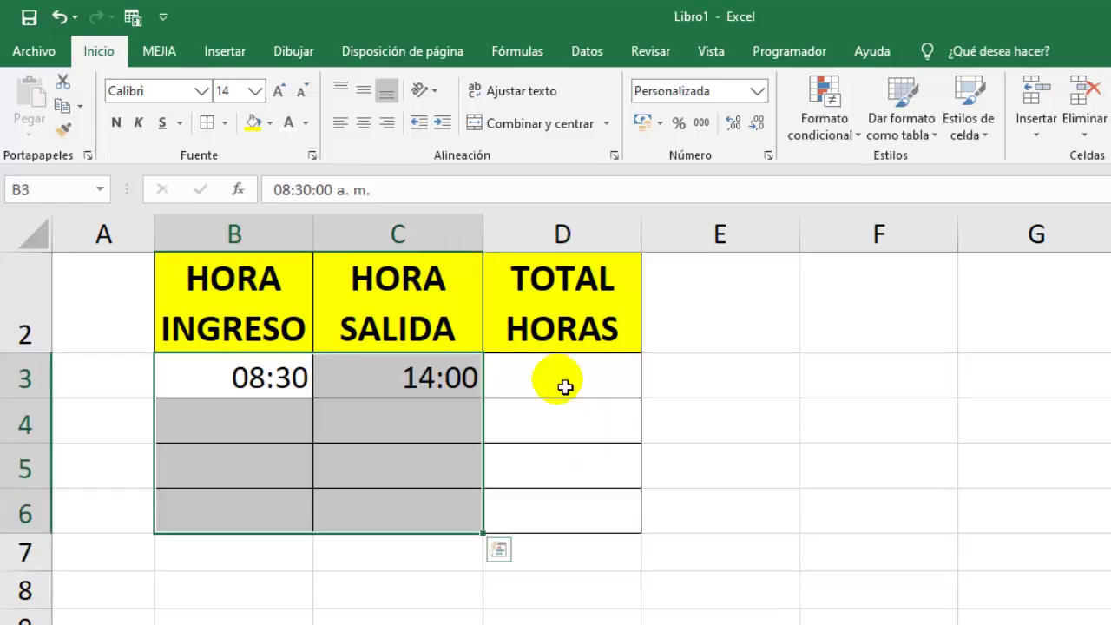
# Compute D3's total hours with =+C3-B3, giving 05:30.
pyautogui.click(564, 382)
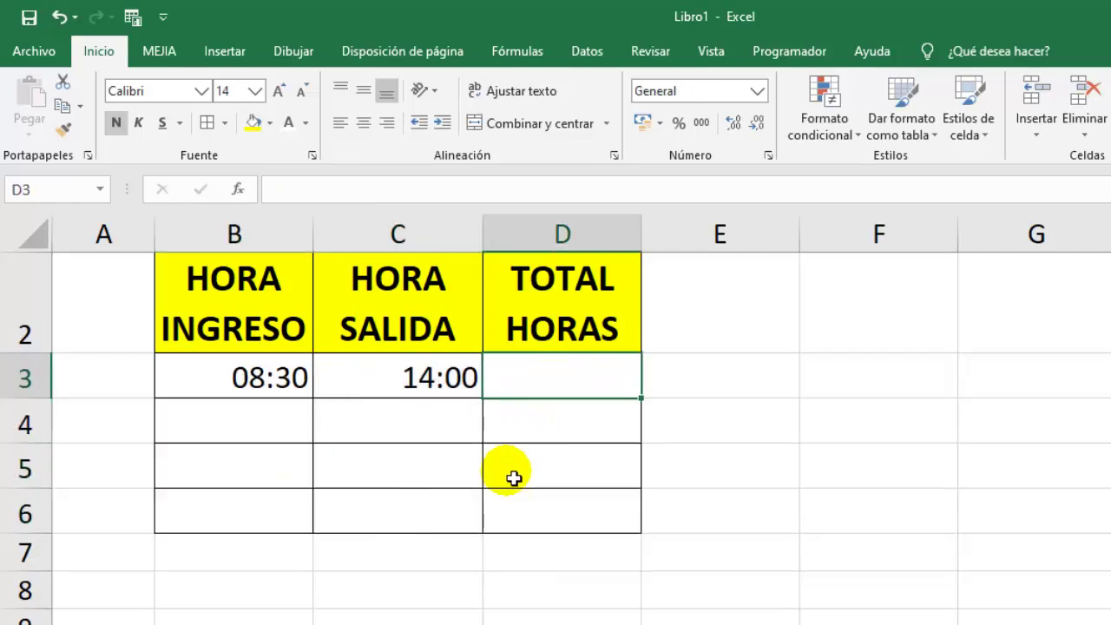
pyautogui.write('+')
pyautogui.click(432, 389)
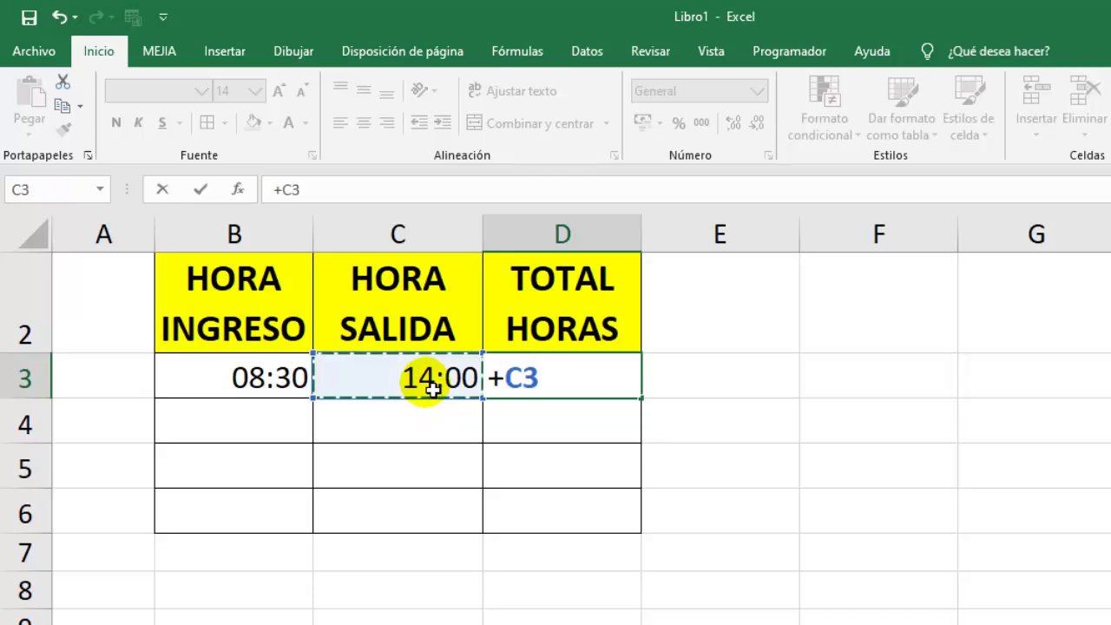
pyautogui.write('-')
pyautogui.click(285, 388)
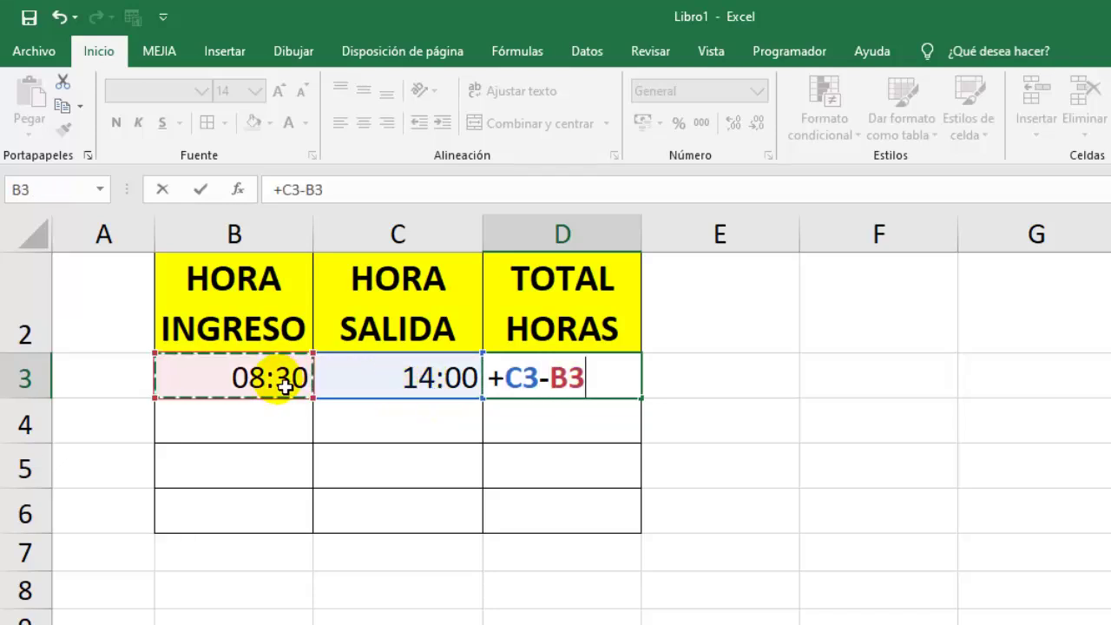
pyautogui.press('Return')
pyautogui.click(629, 375)
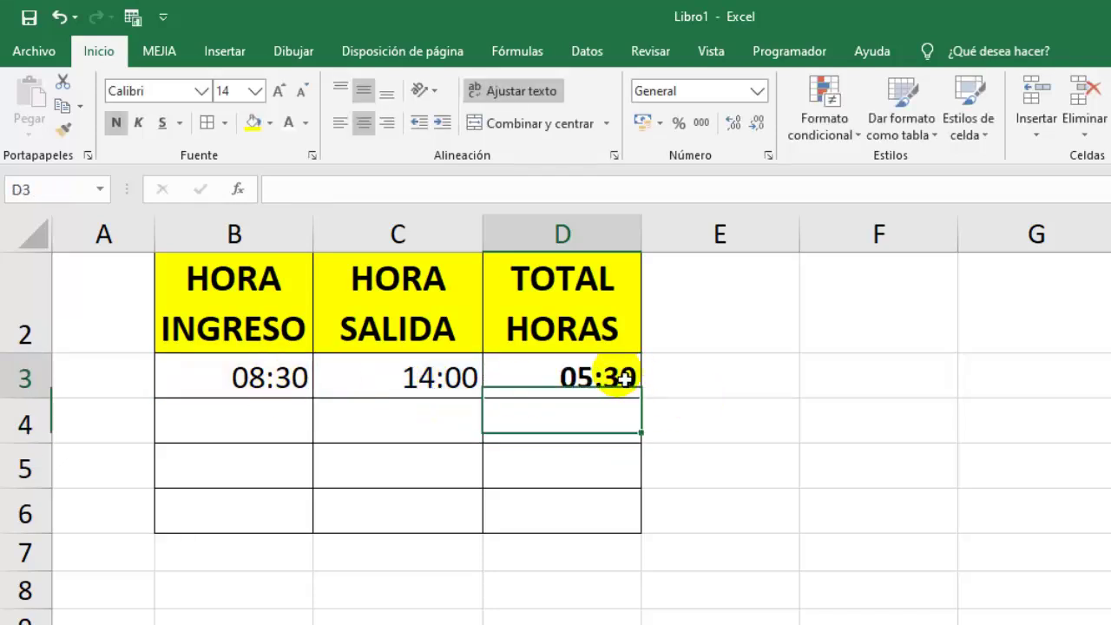
pyautogui.click(288, 436)
# Enter the overnight shift times 20:00 in B4 and 05:00 in C4.
pyautogui.press('Down')
pyautogui.press('Right')
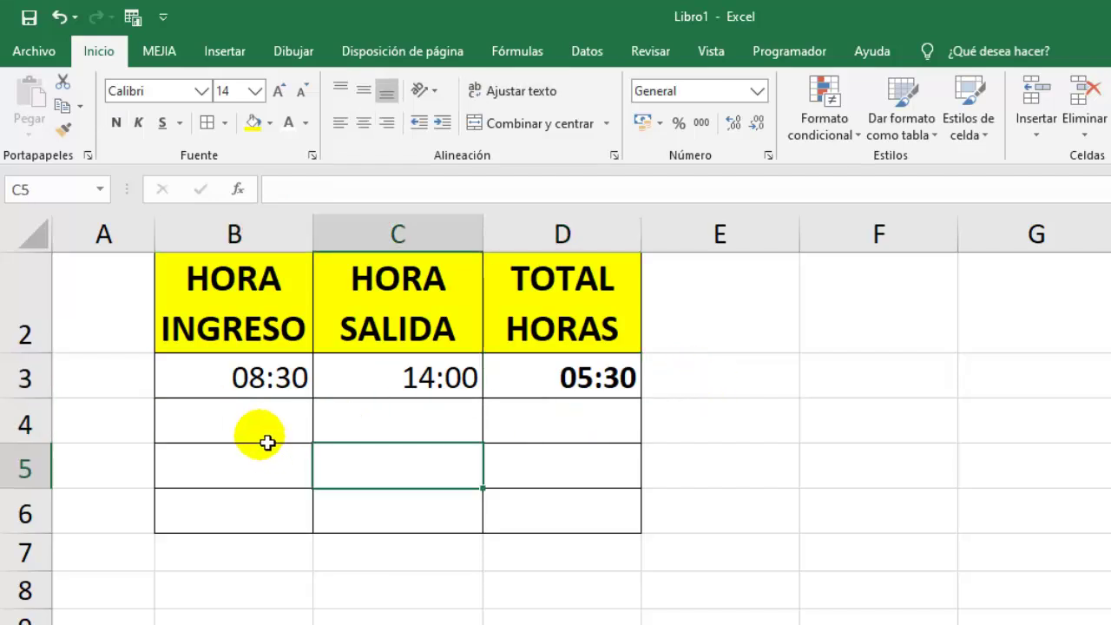
pyautogui.click(263, 434)
pyautogui.write('8')
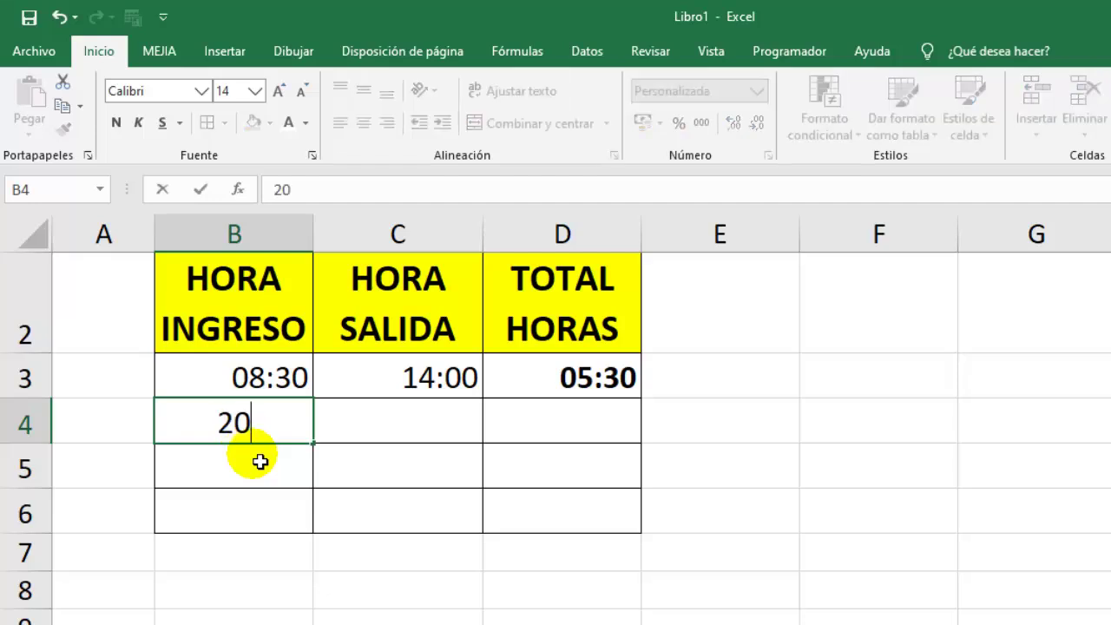
pyautogui.write(':00')
pyautogui.press('Return')
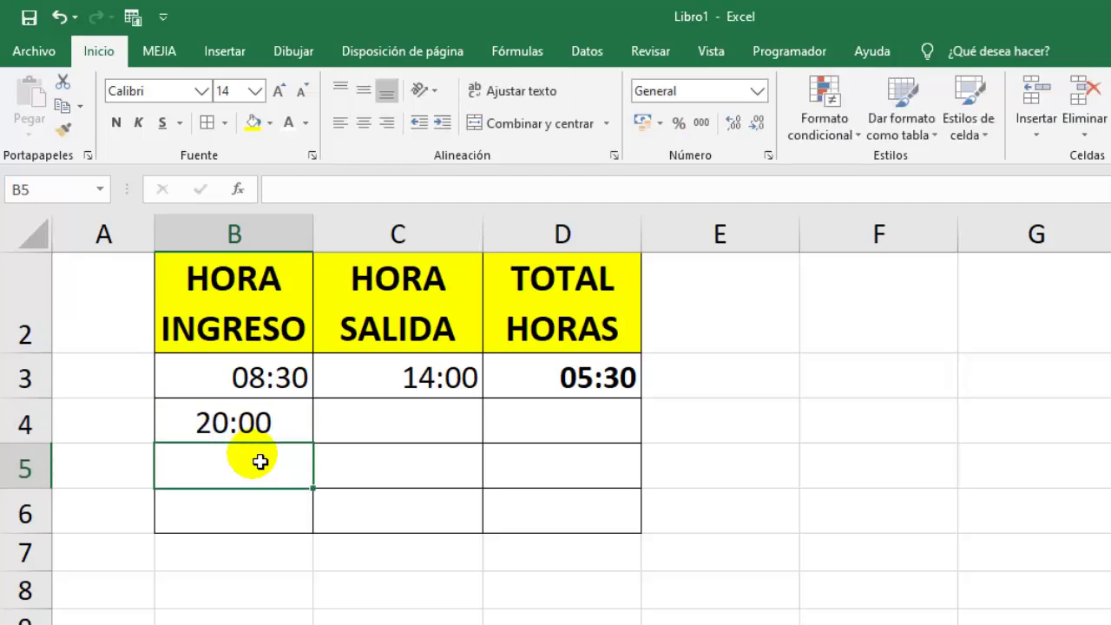
pyautogui.click(258, 422)
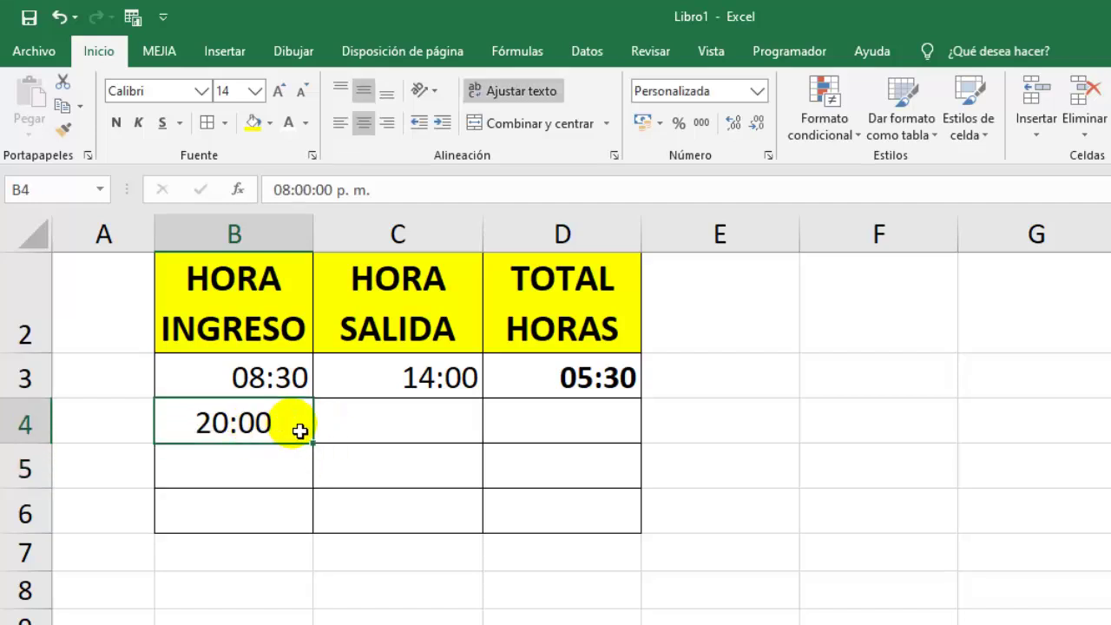
pyautogui.click(368, 431)
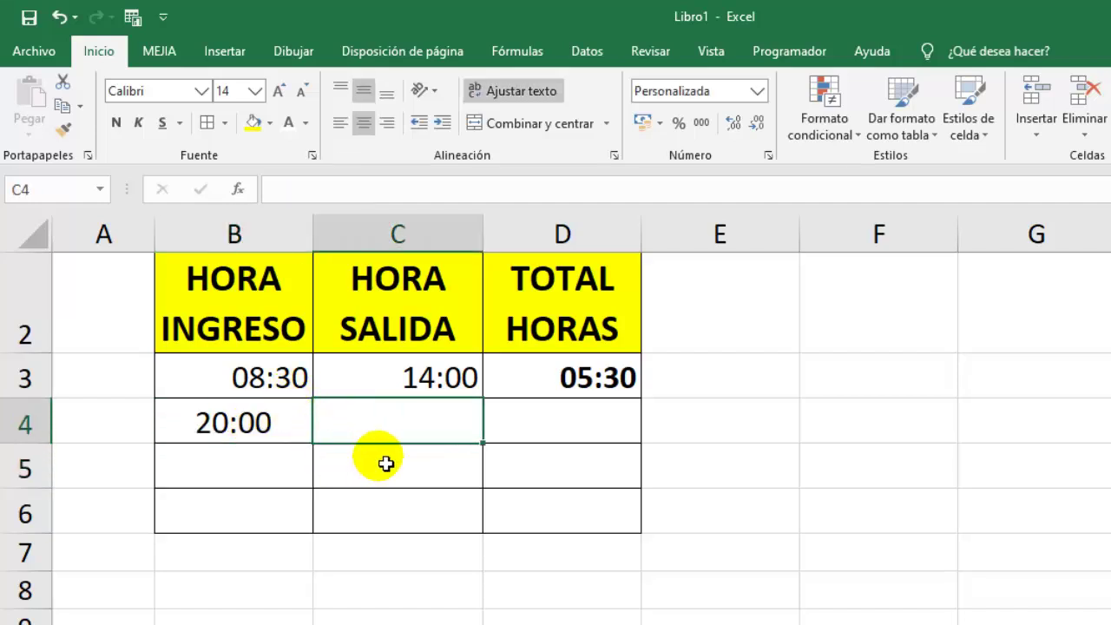
pyautogui.write('5:00')
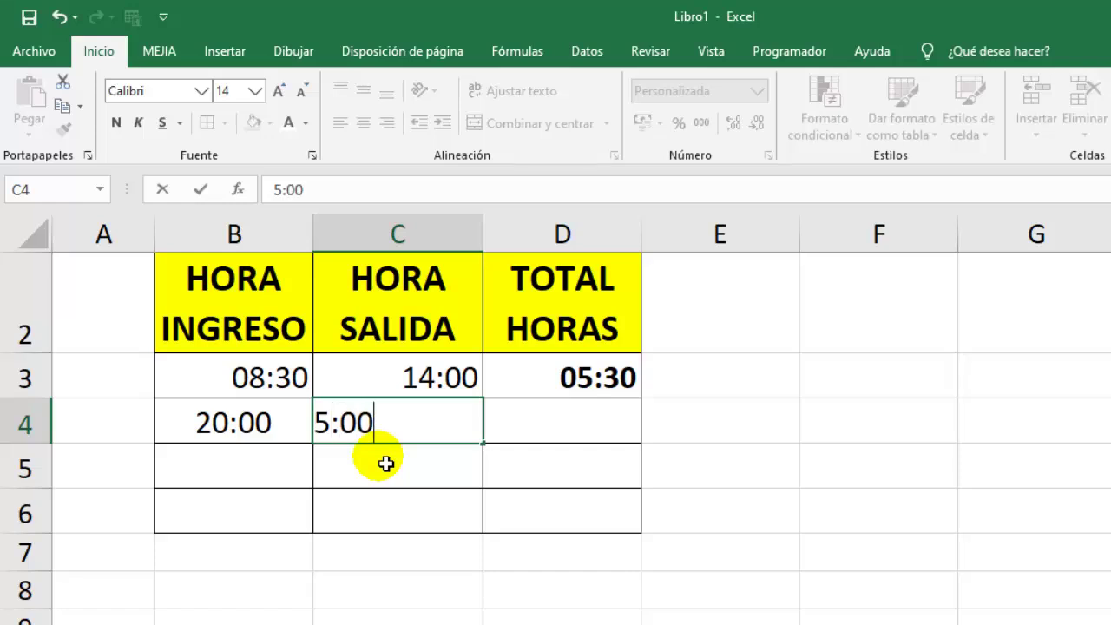
pyautogui.press('Return')
pyautogui.click(367, 422)
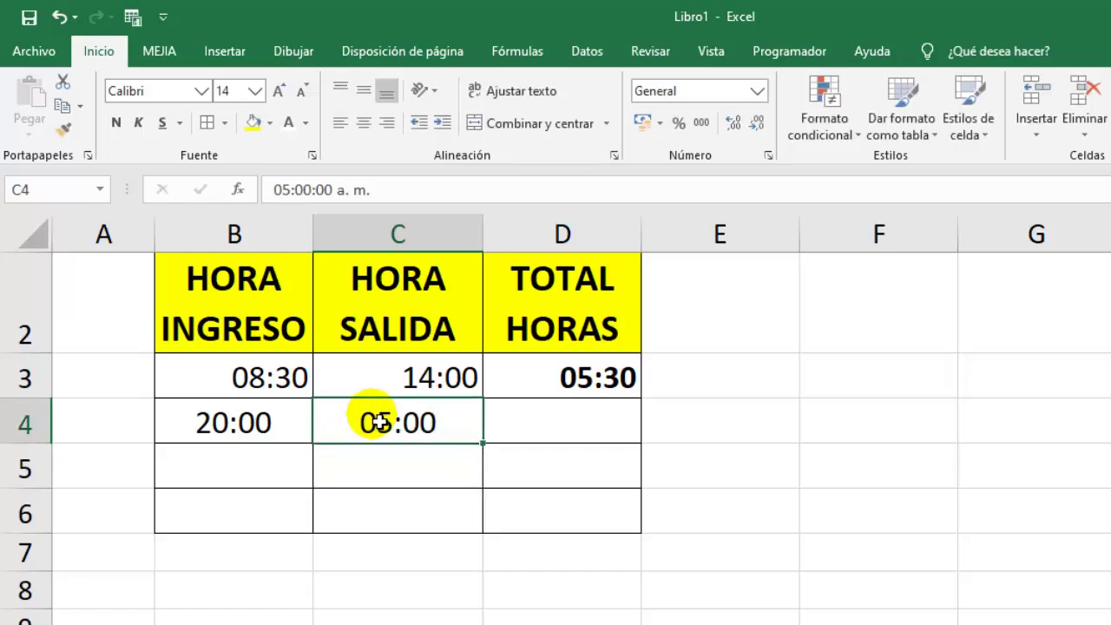
pyautogui.click(247, 418)
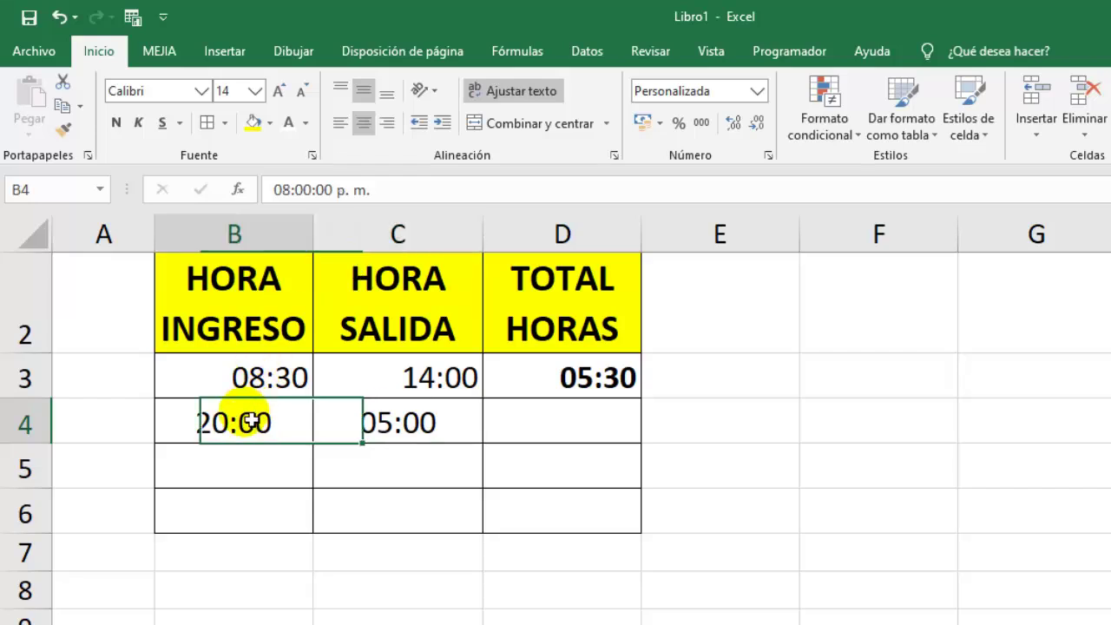
# Try =+C4-B4 in D4, then delete it after it shows ########.
pyautogui.click(562, 434)
pyautogui.write('+')
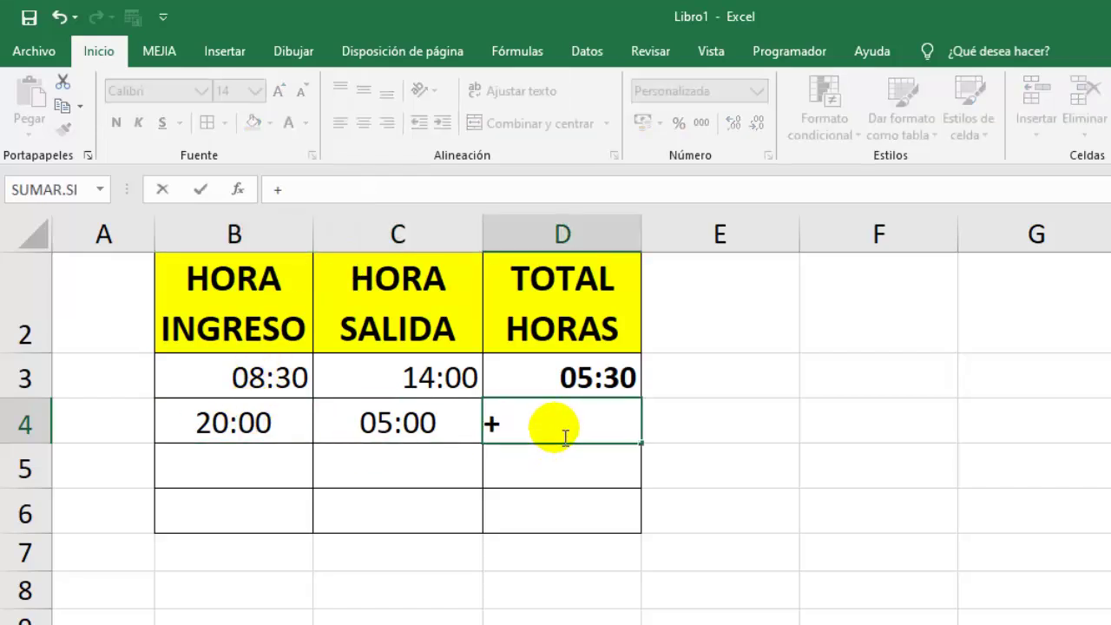
pyautogui.click(433, 423)
pyautogui.write('-')
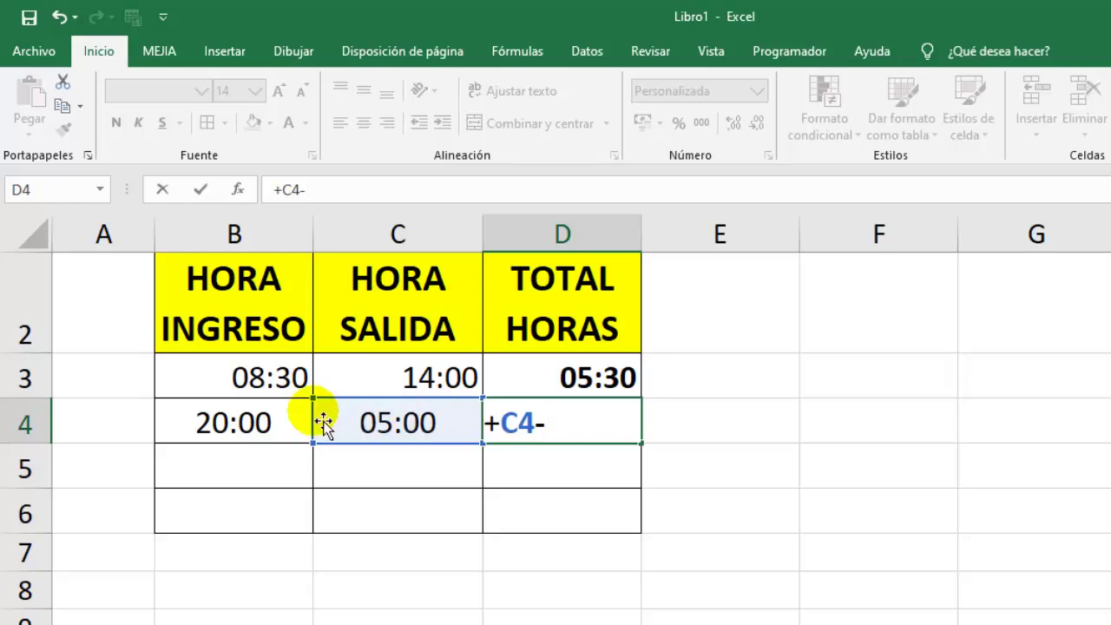
pyautogui.click(250, 436)
pyautogui.press('Return')
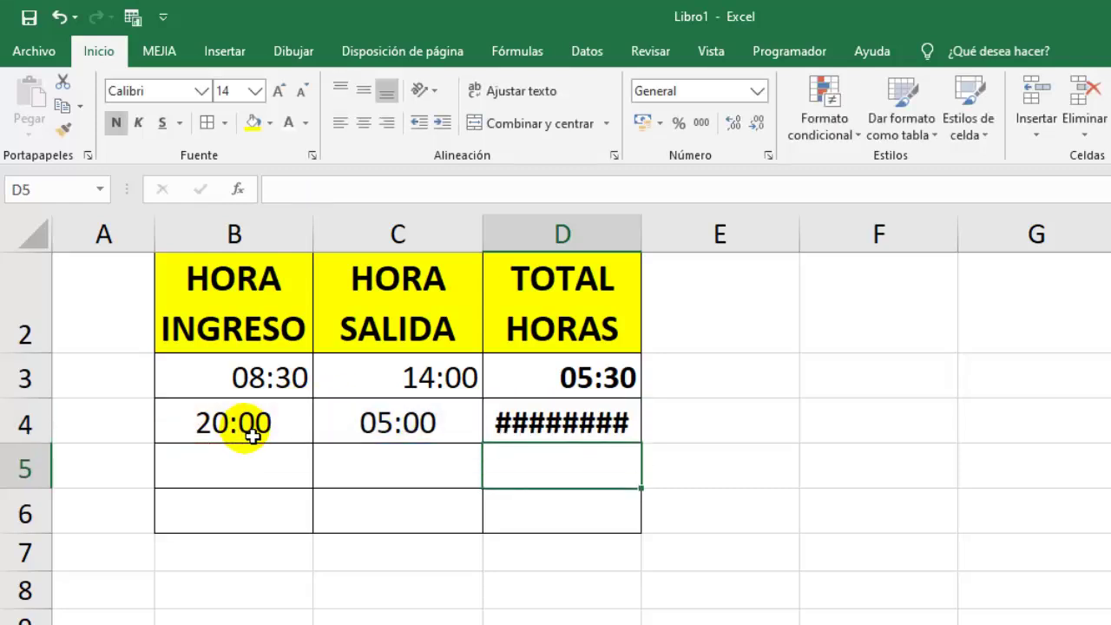
pyautogui.click(521, 425)
pyautogui.press('Delete')
pyautogui.write('=')
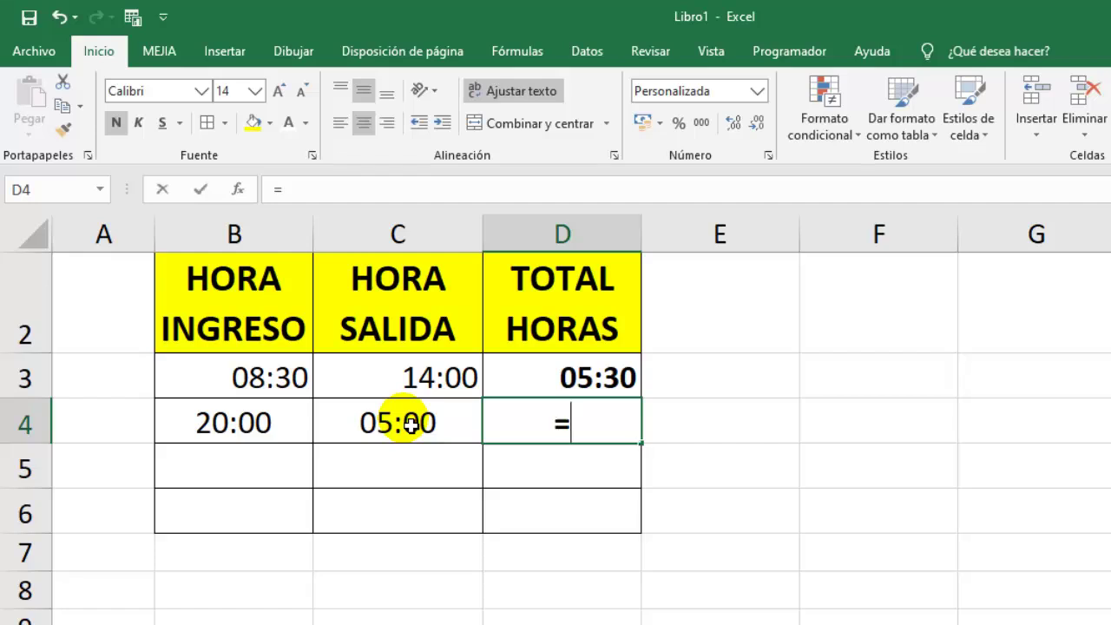
# Enter =SI(B4>C4,C4-B4+24,C4-B4) in D4 so the overnight shift totals 09:00.
pyautogui.write('SI(')
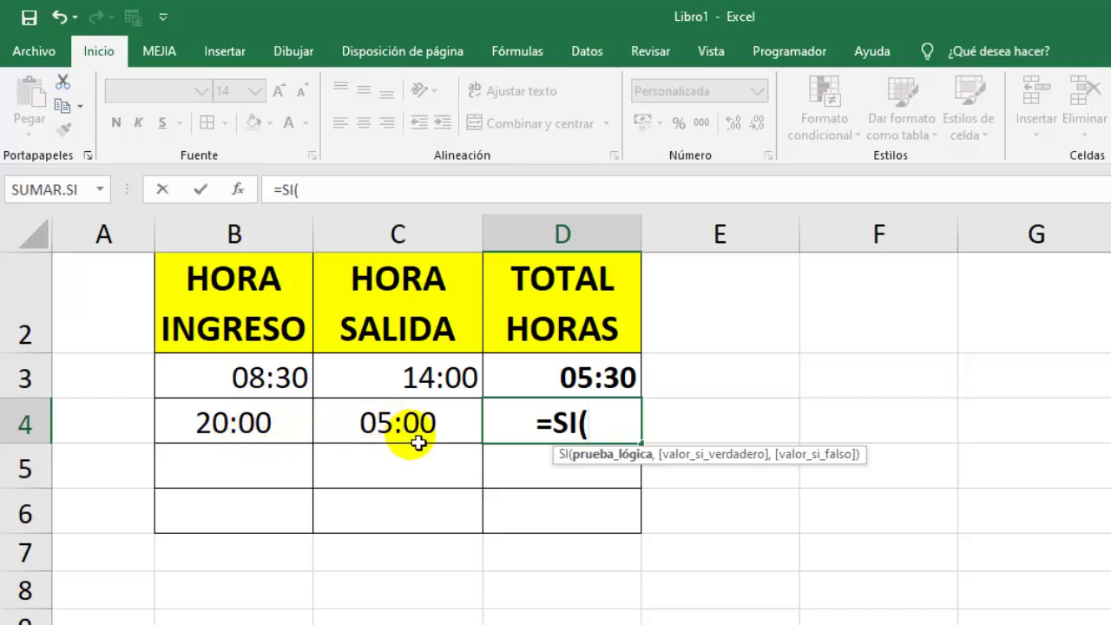
pyautogui.click(231, 429)
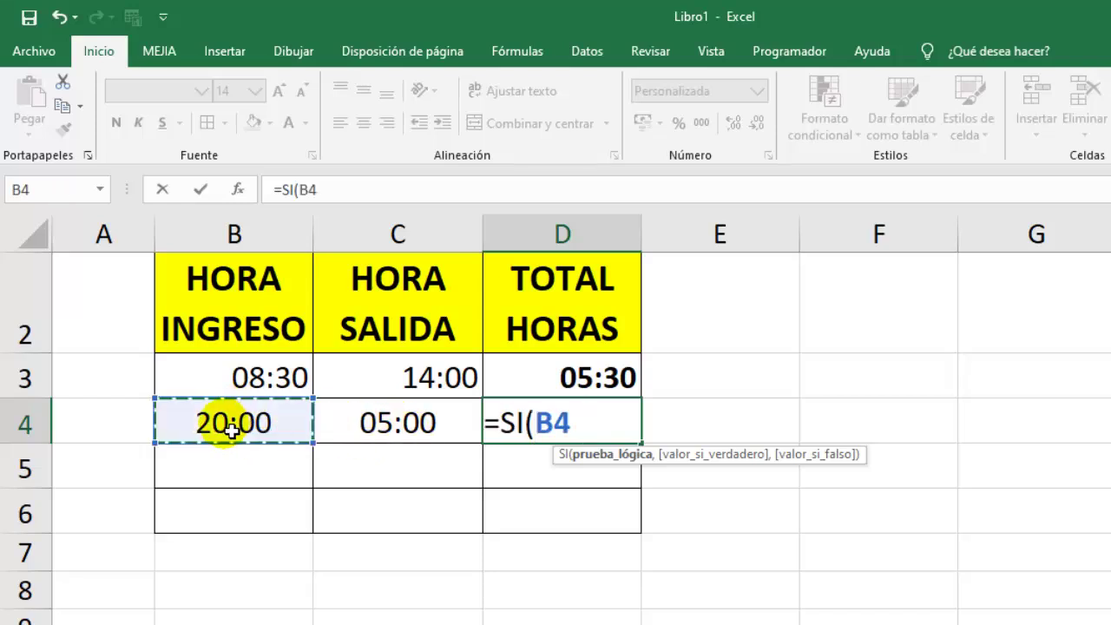
pyautogui.write('>')
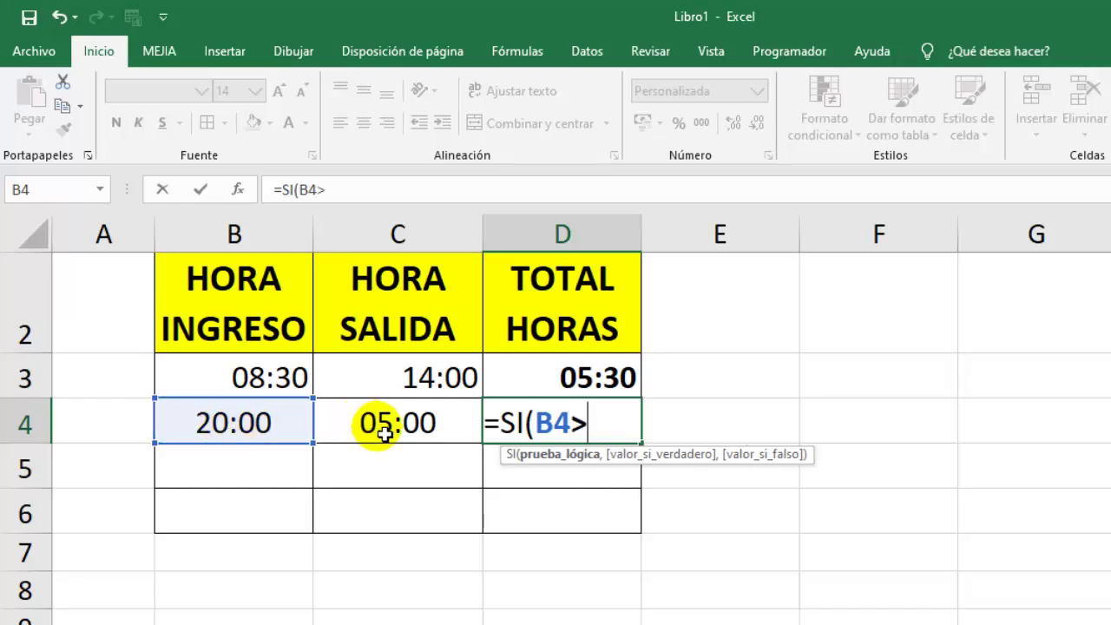
pyautogui.click(385, 433)
pyautogui.write(',')
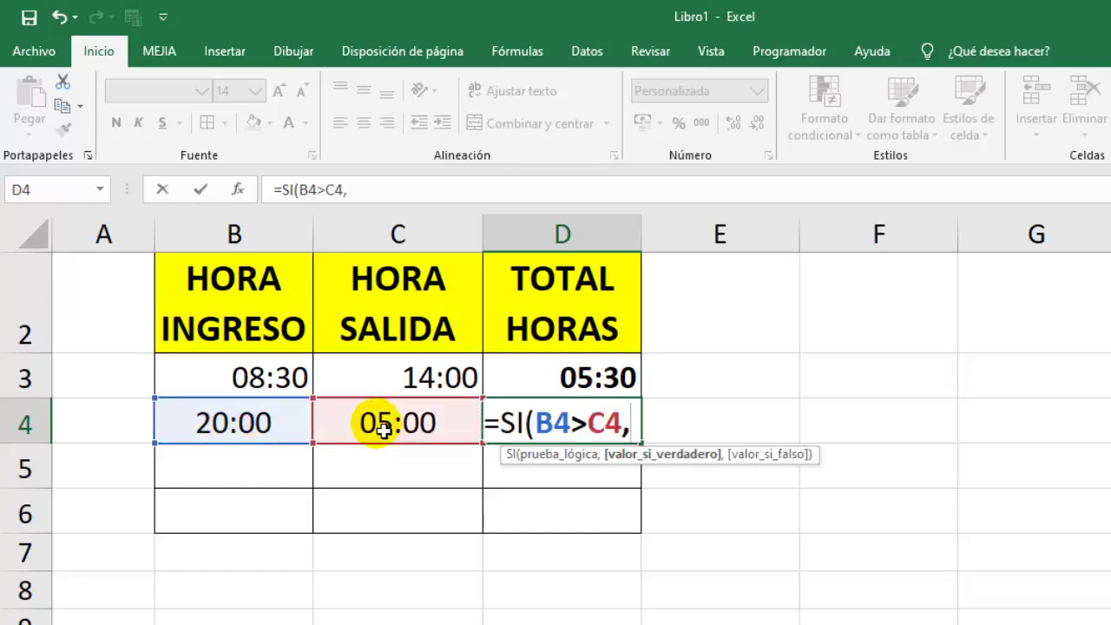
pyautogui.click(398, 427)
pyautogui.write('-')
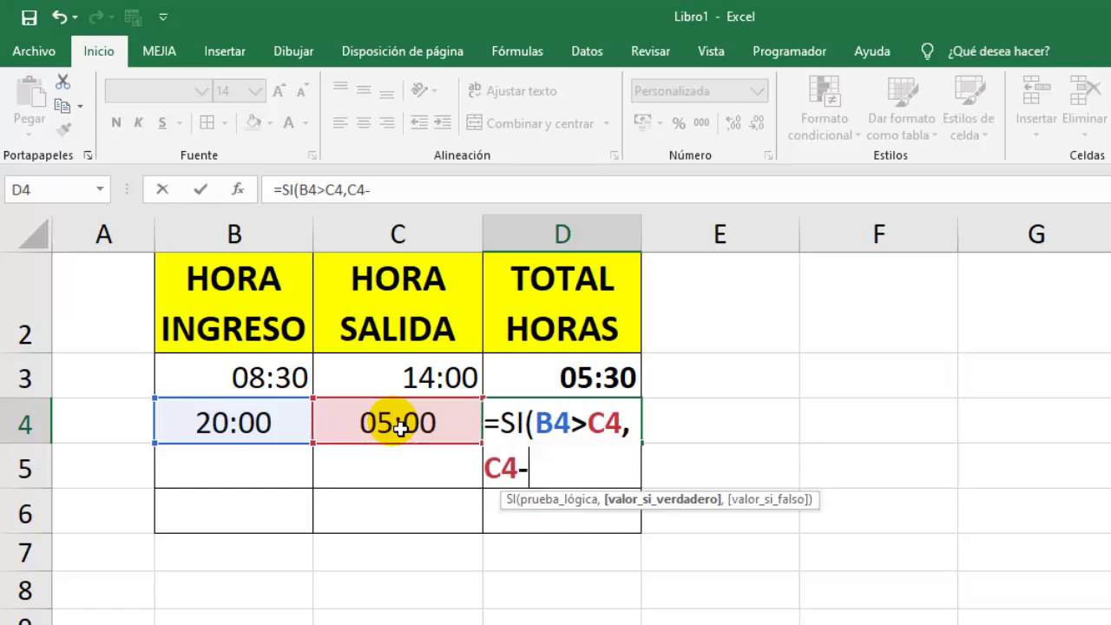
pyautogui.click(280, 426)
pyautogui.write('+2')
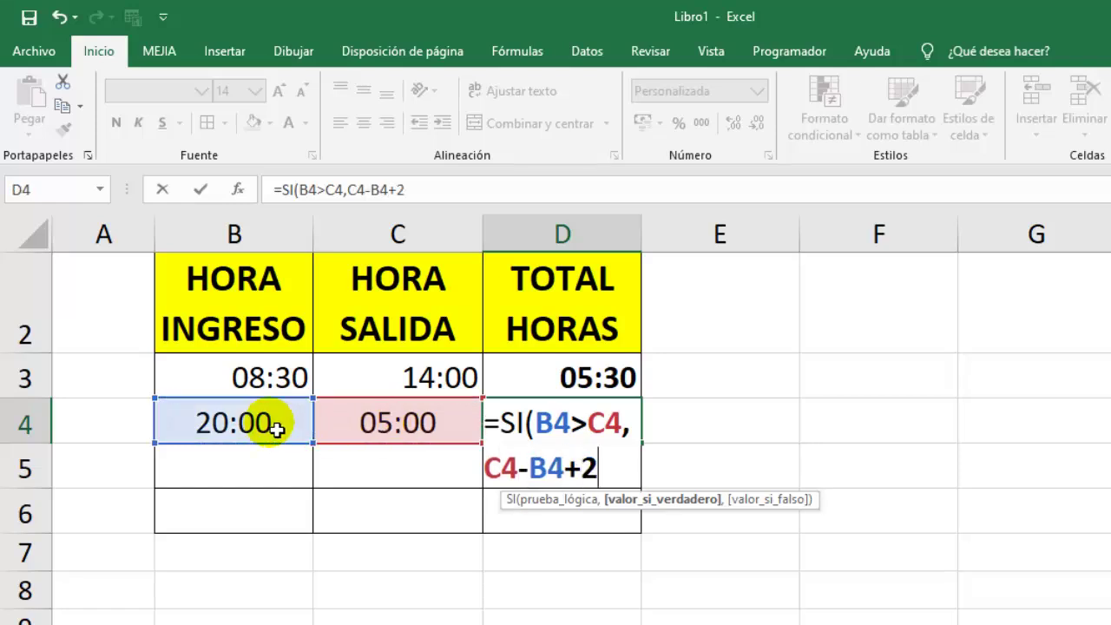
pyautogui.write('4,')
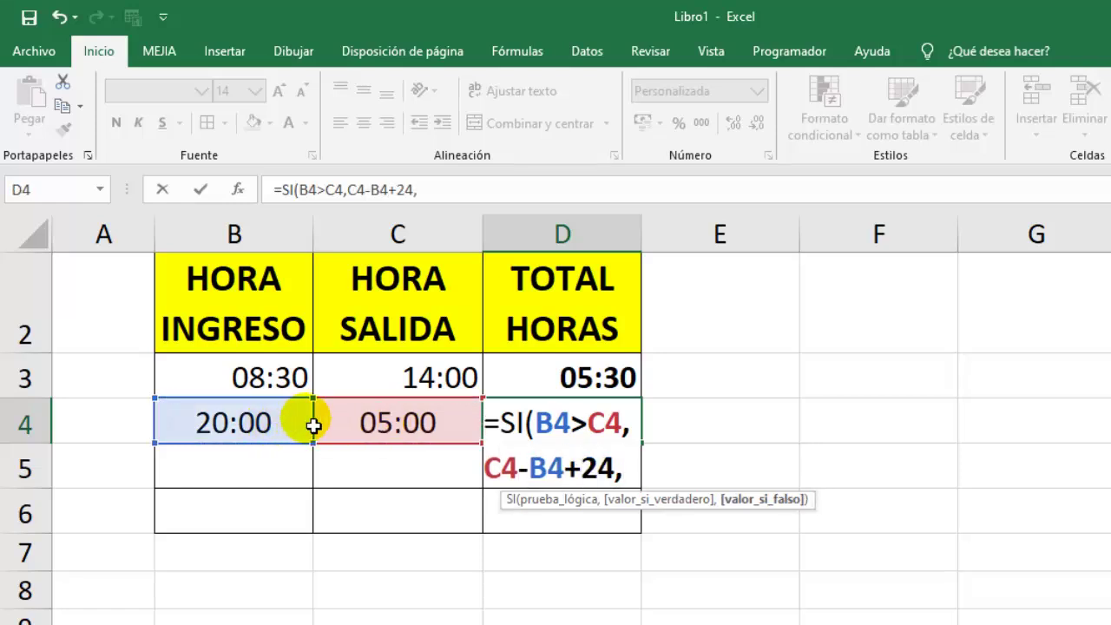
pyautogui.click(379, 434)
pyautogui.write('-')
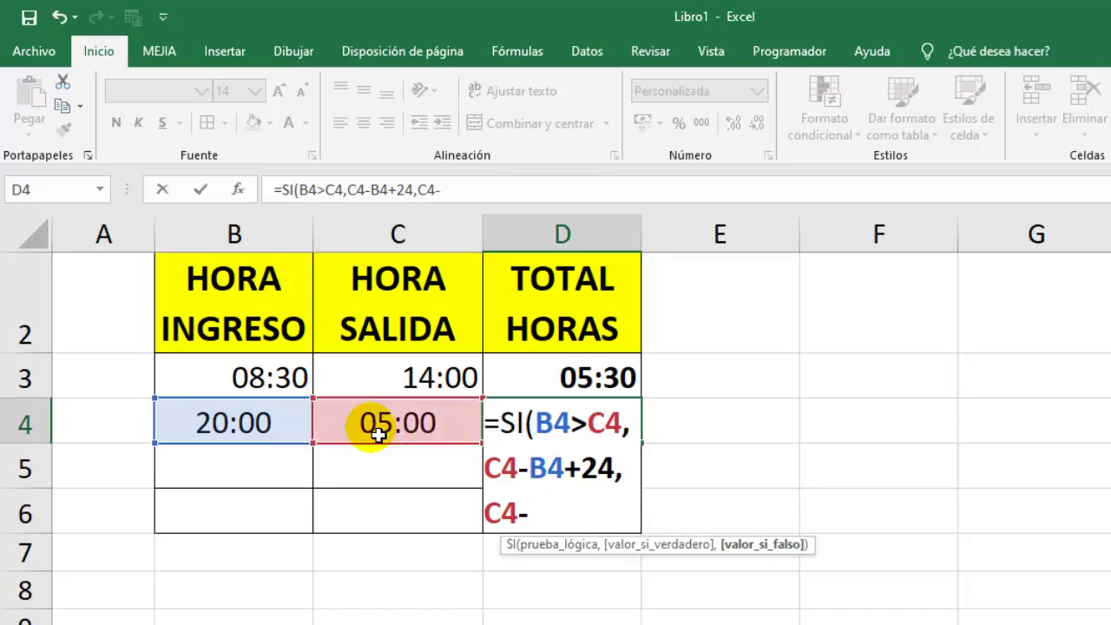
pyautogui.click(260, 438)
pyautogui.press('Return')
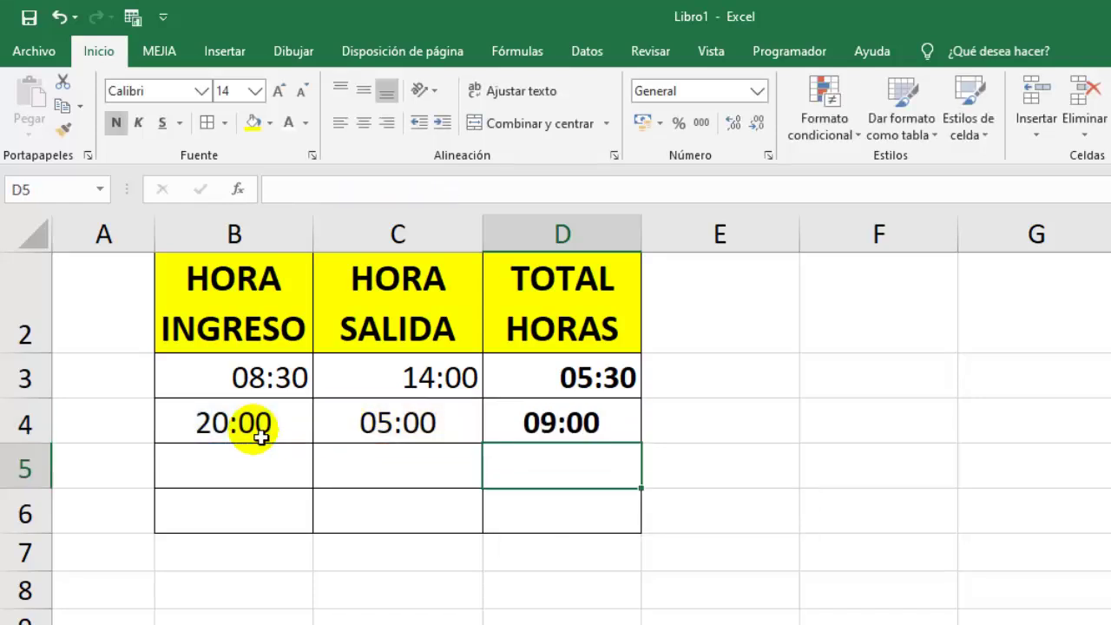
# Copy D4's SI formula to D3 and down through D6, and add shifts 07:30–14:25 and 22:15–04:15.
pyautogui.click(759, 469)
pyautogui.click(529, 434)
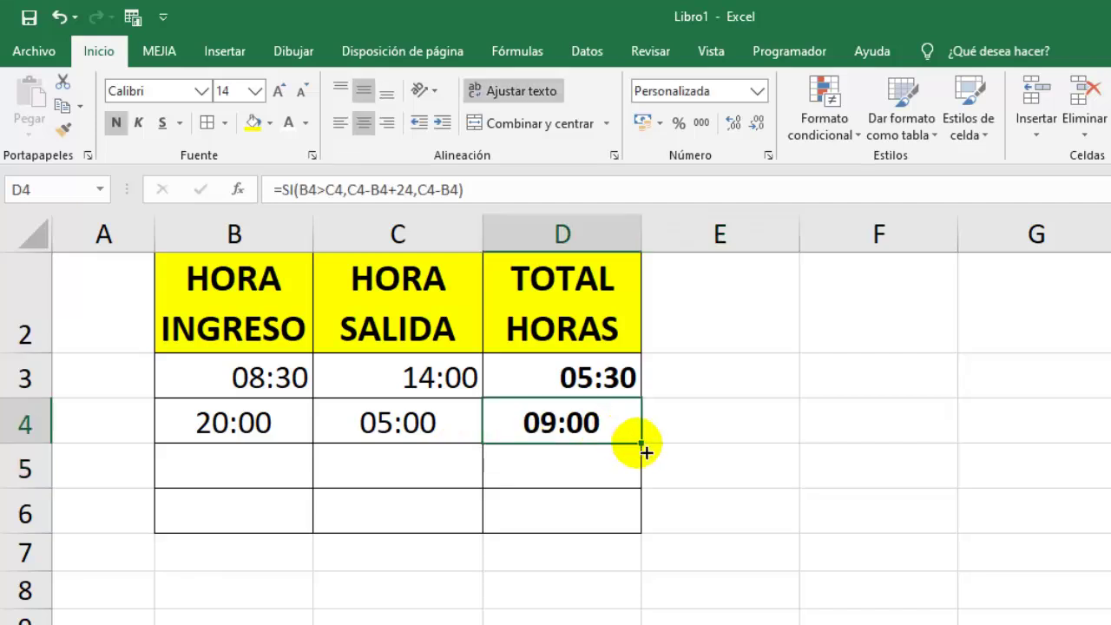
pyautogui.moveTo(642, 449); pyautogui.dragTo(640, 356)
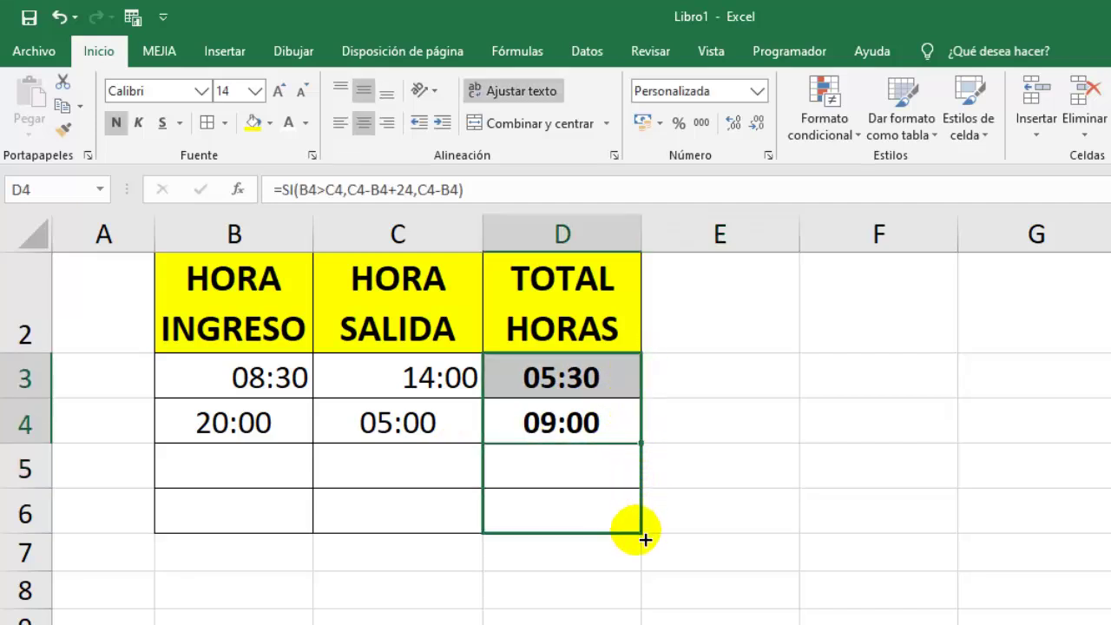
pyautogui.moveTo(649, 453); pyautogui.dragTo(644, 533)
pyautogui.click(278, 476)
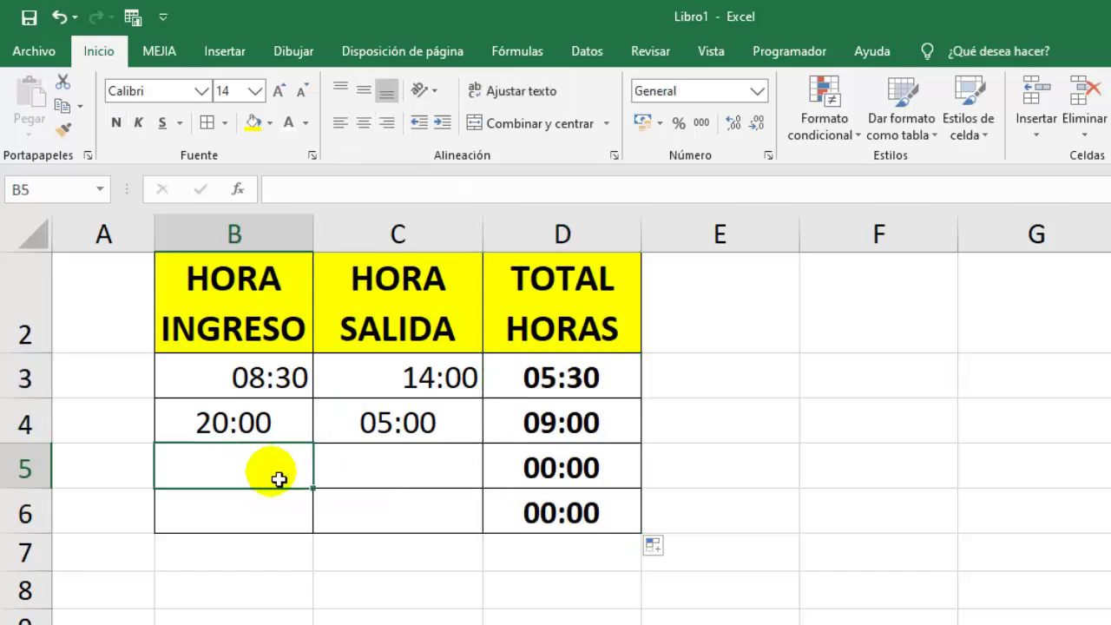
pyautogui.write('07:30')
pyautogui.click(690, 319)
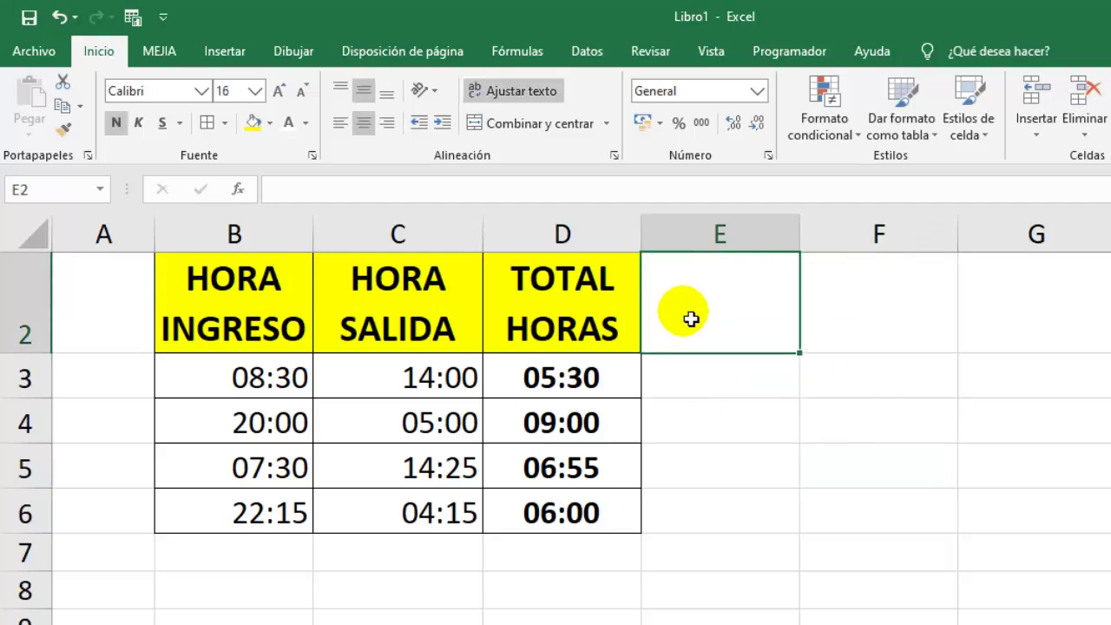
# Add the label VALOR/HORA in C1 with an hourly rate of 5 in D1.
pyautogui.scroll(1, 691, 318)
pyautogui.click(553, 278)
pyautogui.click(473, 271)
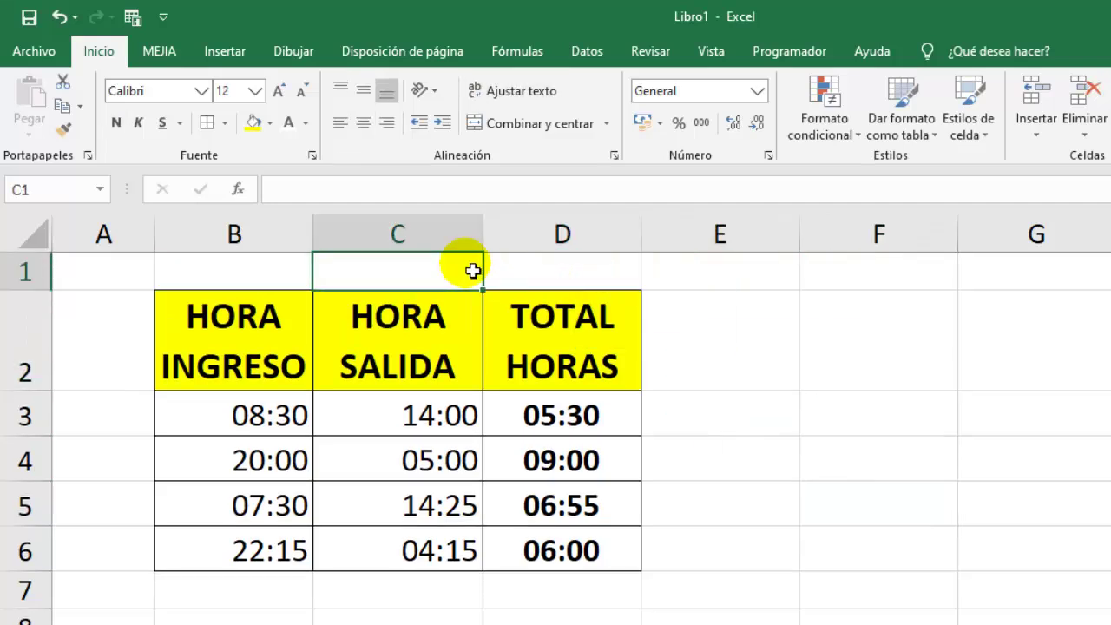
pyautogui.write('VALOR DE LA HORA')
pyautogui.click(326, 189)
pyautogui.press('Delete')
pyautogui.press('Delete')
pyautogui.press('Delete')
pyautogui.write('/')
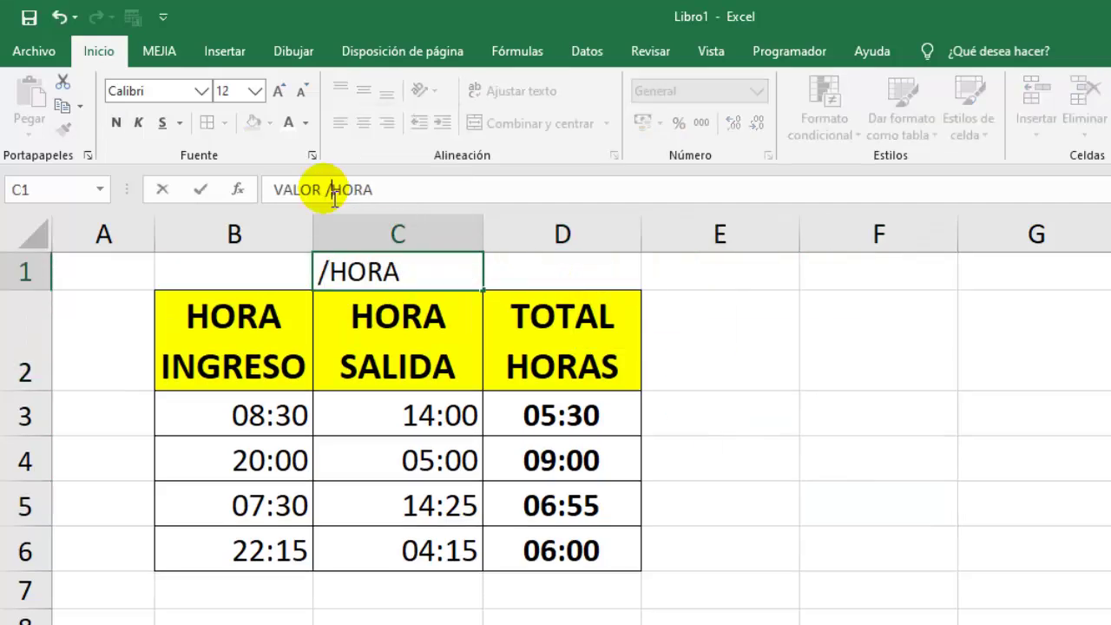
pyautogui.click(319, 189)
pyautogui.press('Delete')
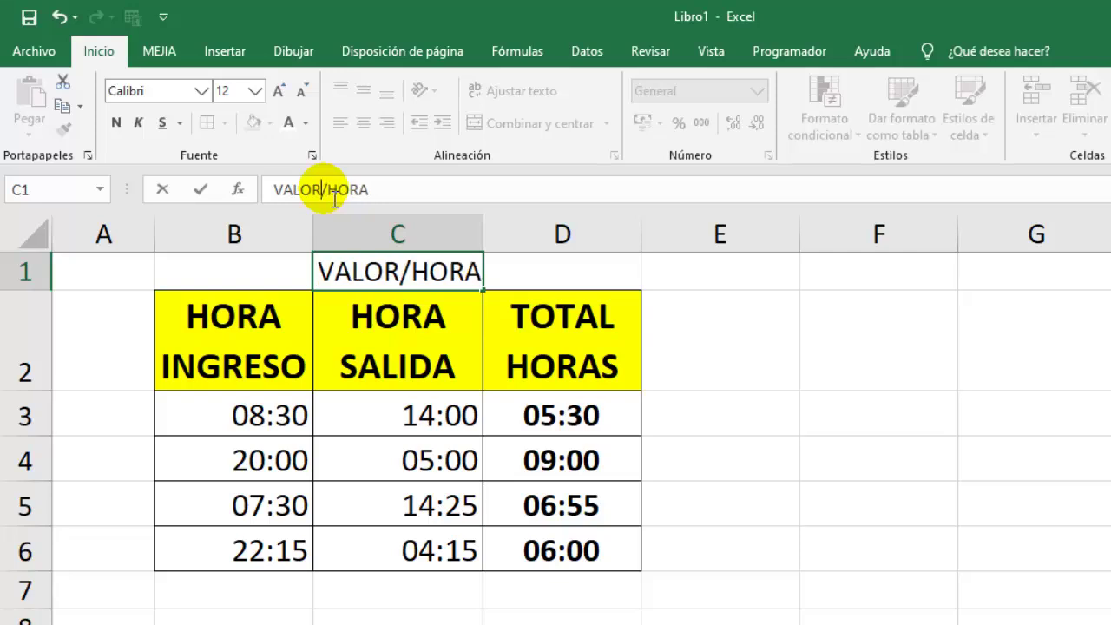
pyautogui.press('Return')
pyautogui.click(534, 276)
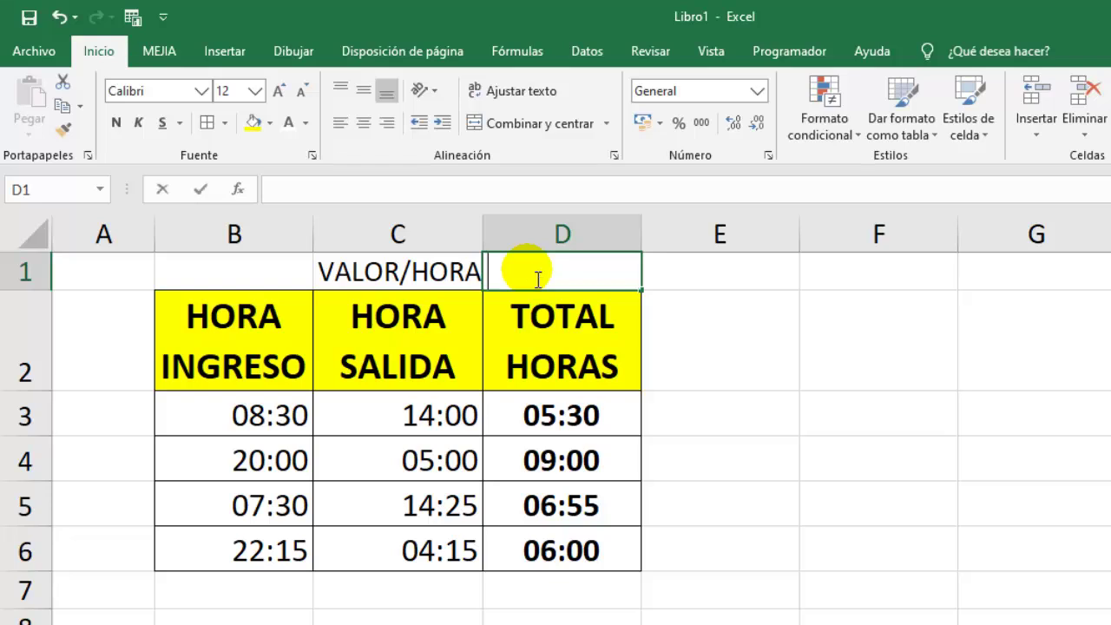
pyautogui.write('5')
pyautogui.press('Return')
# Show the rate as green $ 5.00 and add a blue TOTAL PAGO header with bordered E3:E6.
pyautogui.moveTo(399, 272); pyautogui.dragTo(508, 278)
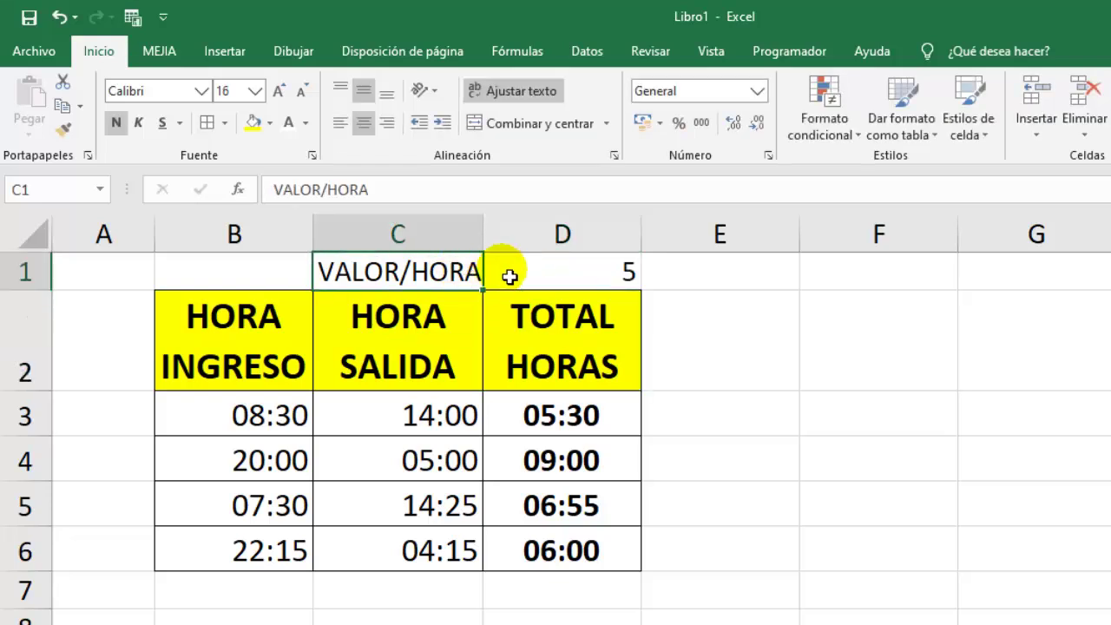
pyautogui.write('TOTAL')
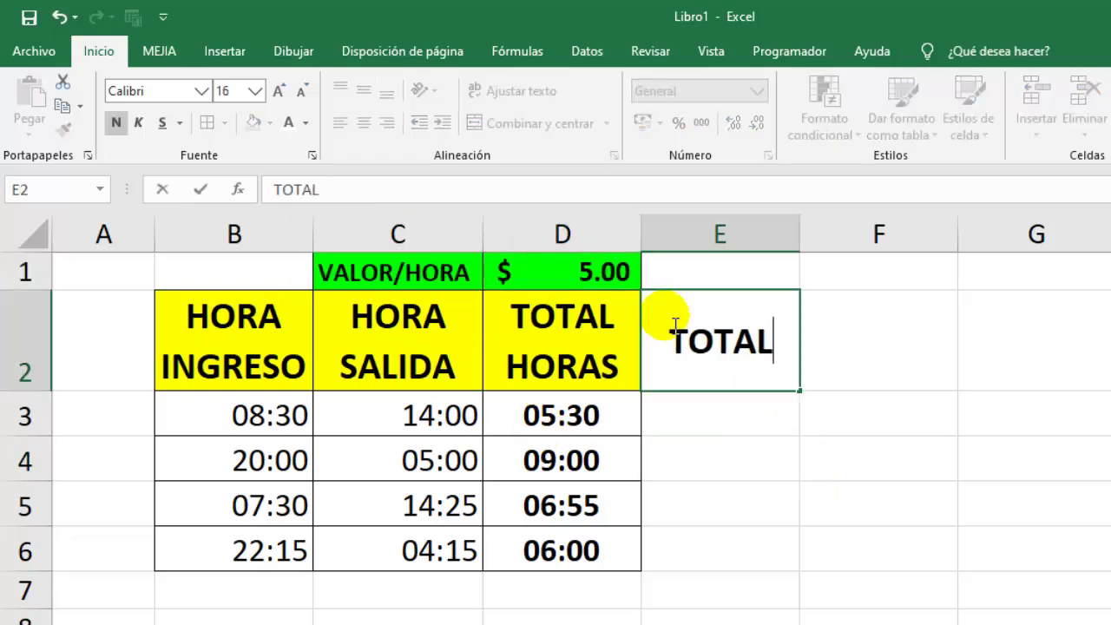
pyautogui.write(' P')
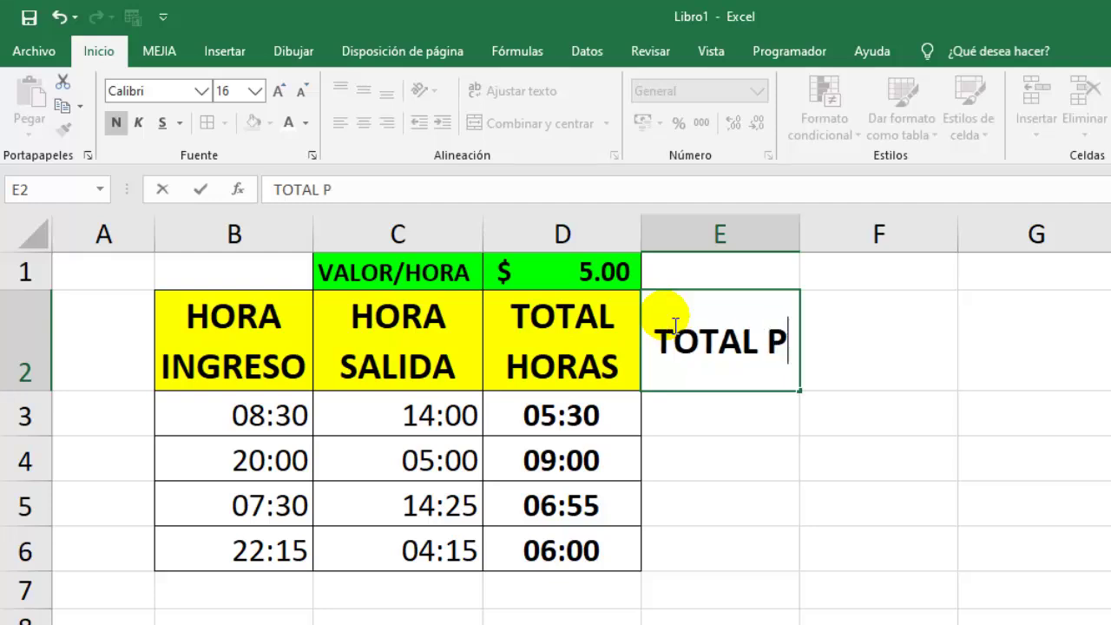
pyautogui.write('AGO')
pyautogui.press('Return')
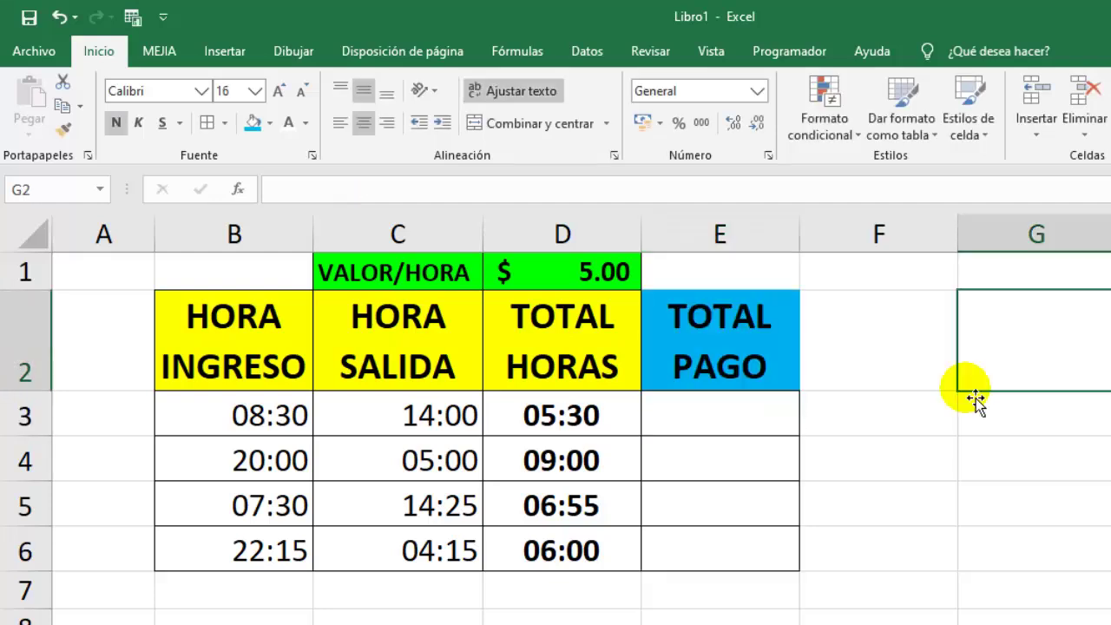
pyautogui.click(587, 283)
pyautogui.click(911, 386)
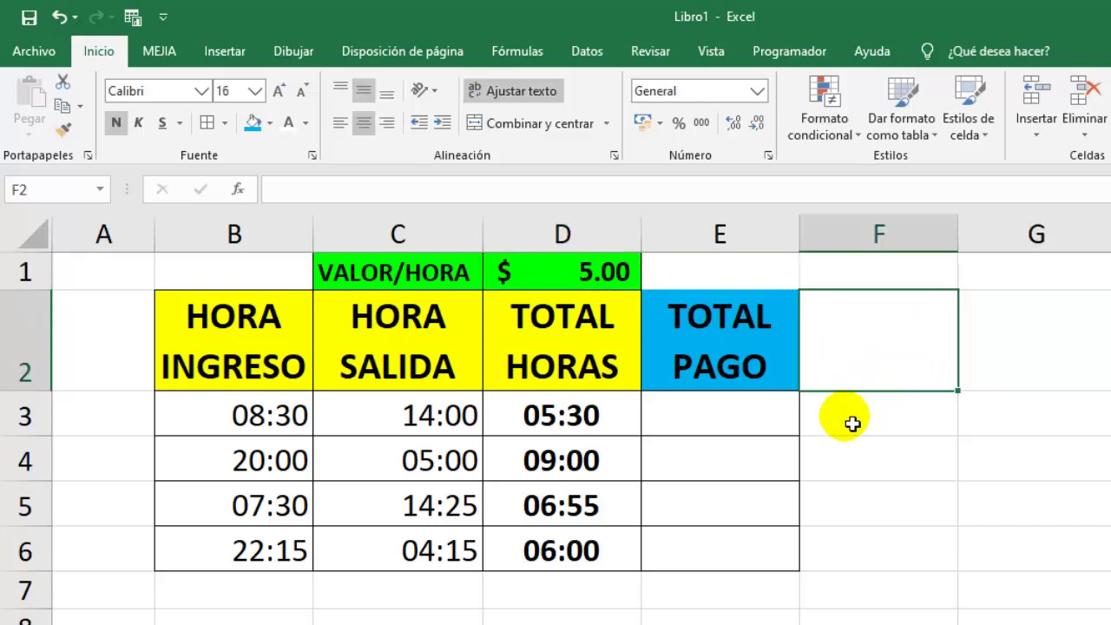
pyautogui.click(742, 434)
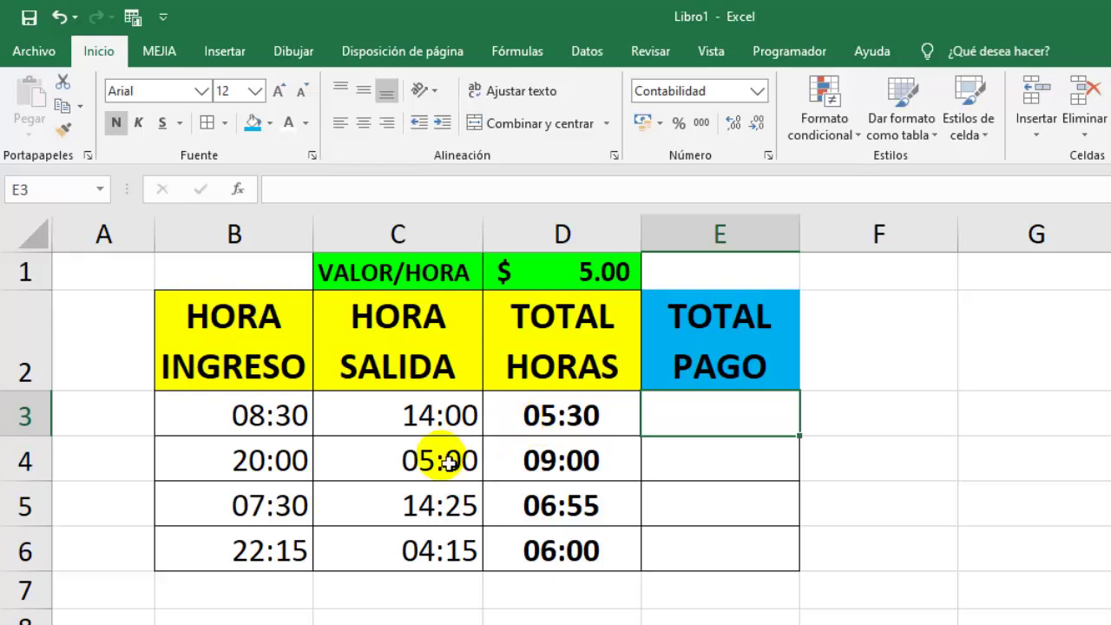
# Fill the overnight shift cells B4:D4 and B6:D6 with a light tan colour.
pyautogui.moveTo(269, 460); pyautogui.dragTo(528, 471)
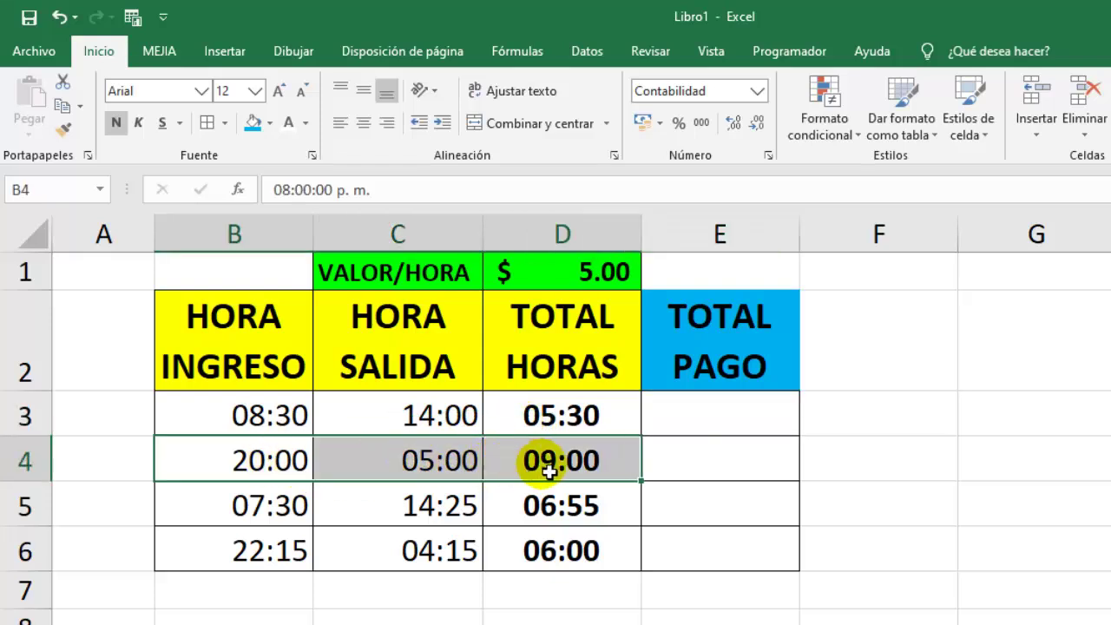
pyautogui.keyDown('ctrl'); pyautogui.moveTo(243, 560); pyautogui.dragTo(546, 555); pyautogui.keyUp('ctrl')
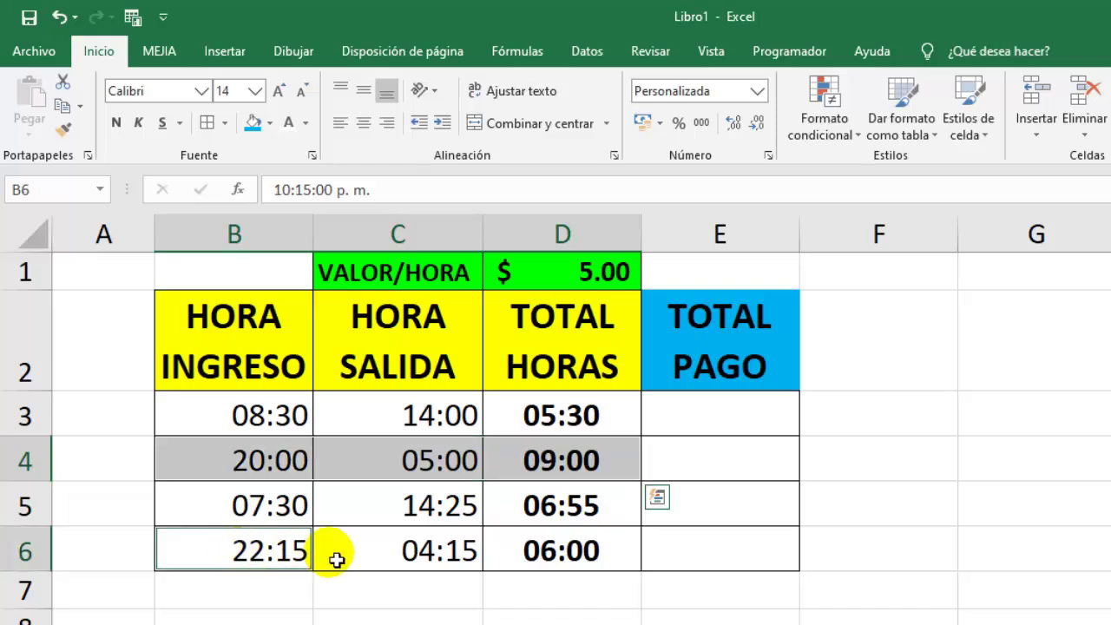
pyautogui.click(270, 127)
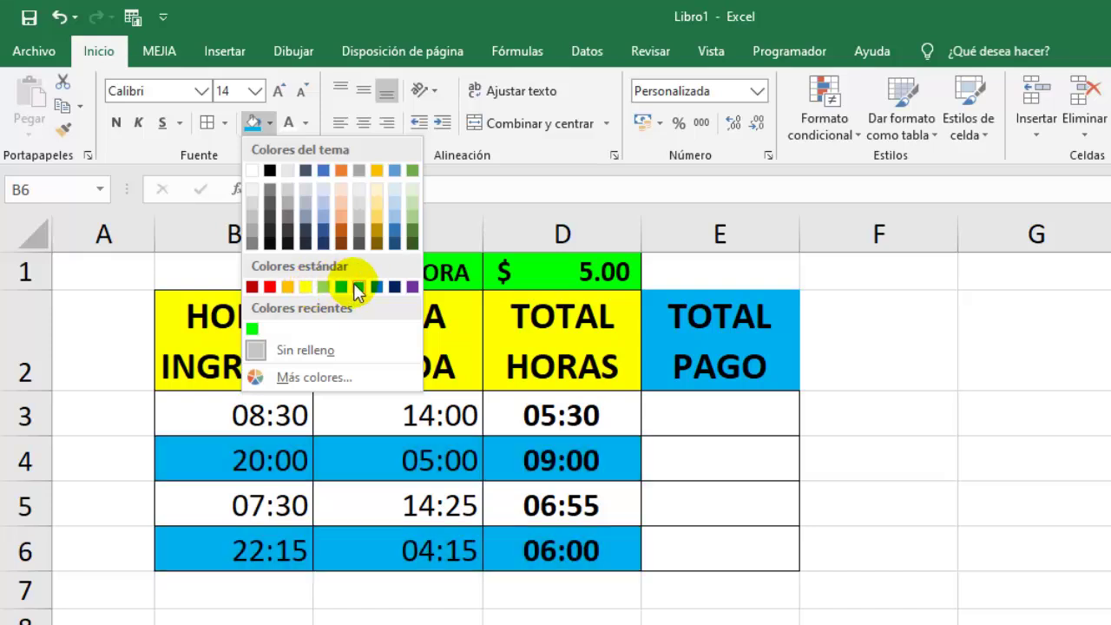
pyautogui.click(715, 423)
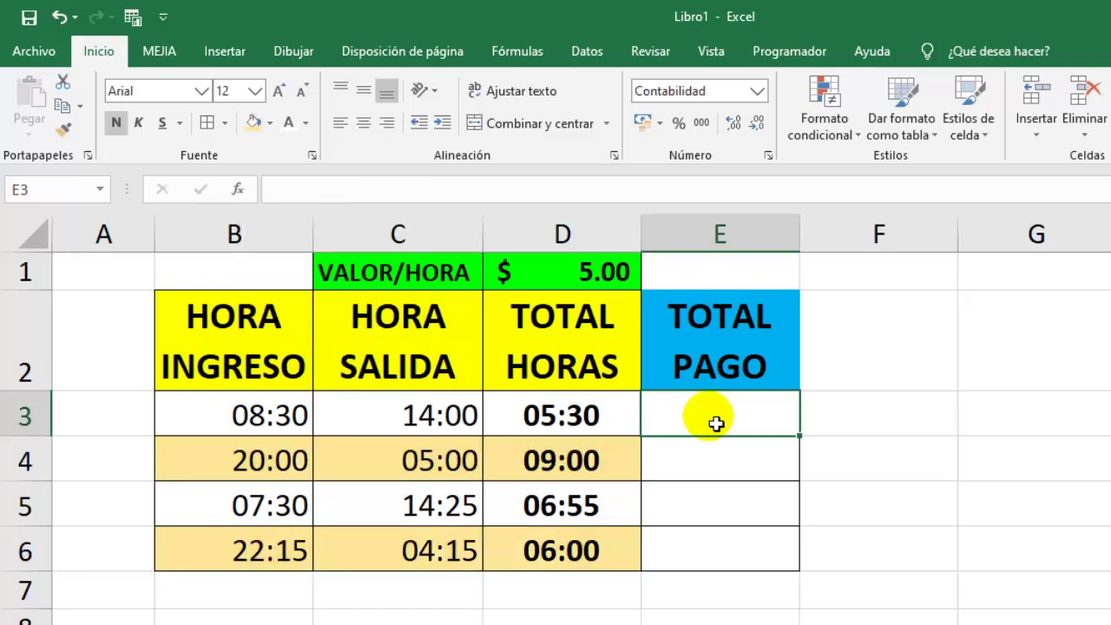
# Enter the pay formula =+D3*D1 in E3, giving $ 1.15.
pyautogui.write('+')
pyautogui.click(594, 421)
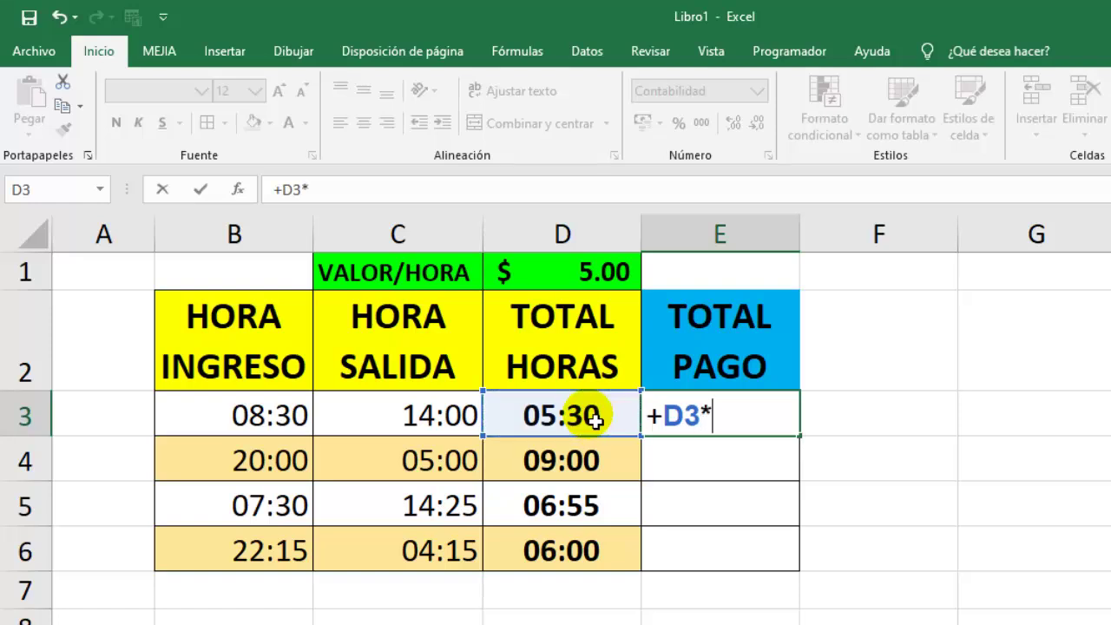
pyautogui.click(614, 272)
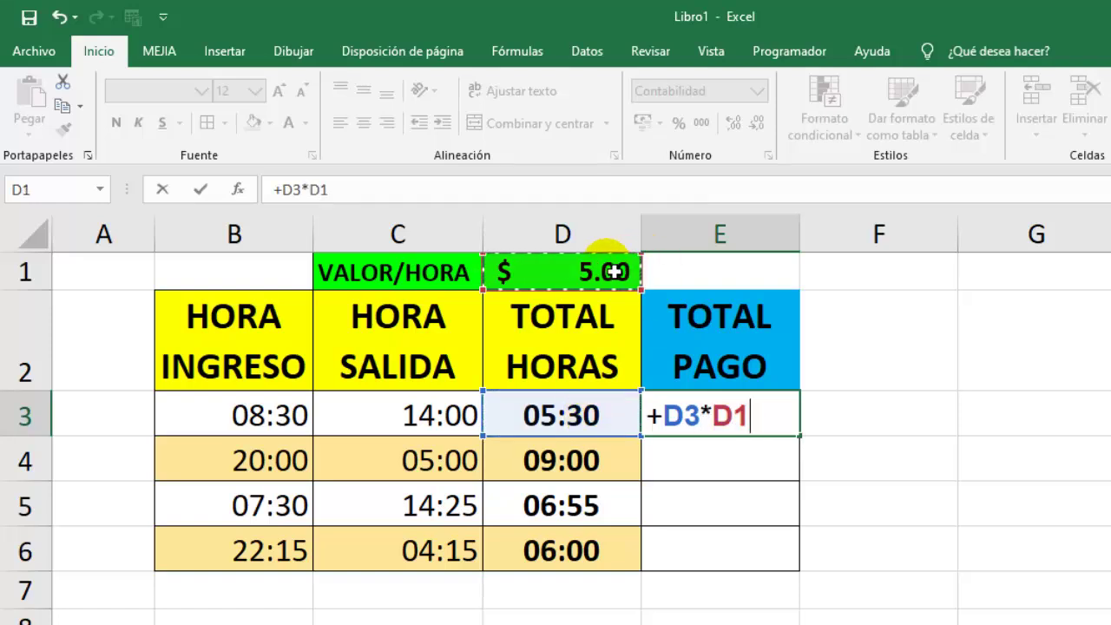
pyautogui.press('Return')
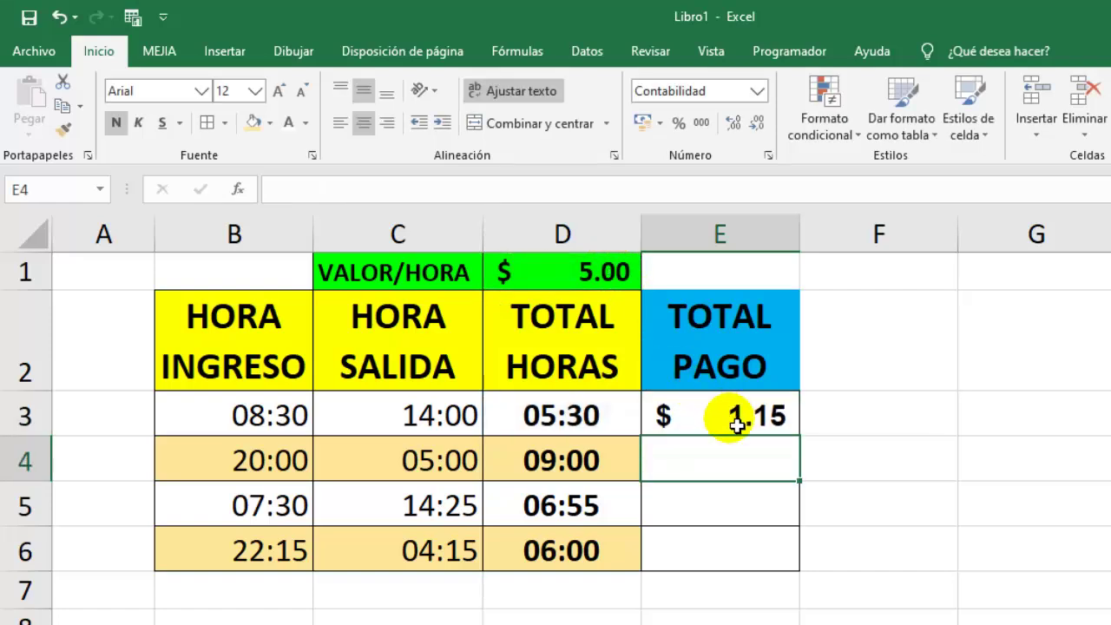
pyautogui.click(736, 422)
pyautogui.click(897, 379)
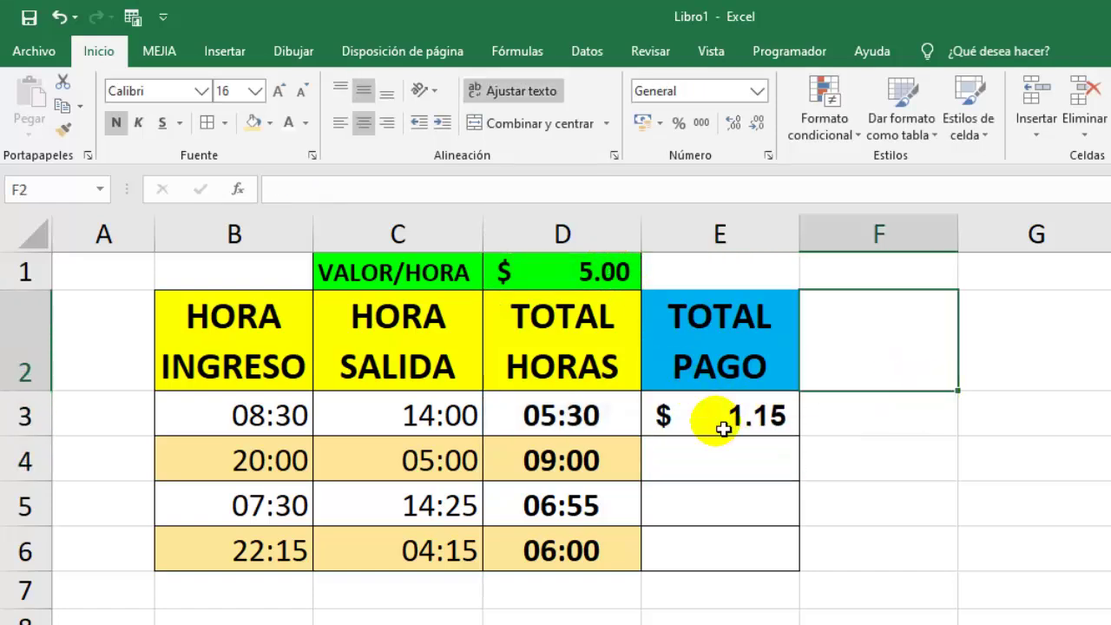
# Paste D3's value into G3 to reveal its decimal 0.22916667, then delete it.
pyautogui.click(540, 420)
pyautogui.hotkey('ctrl', 'c')
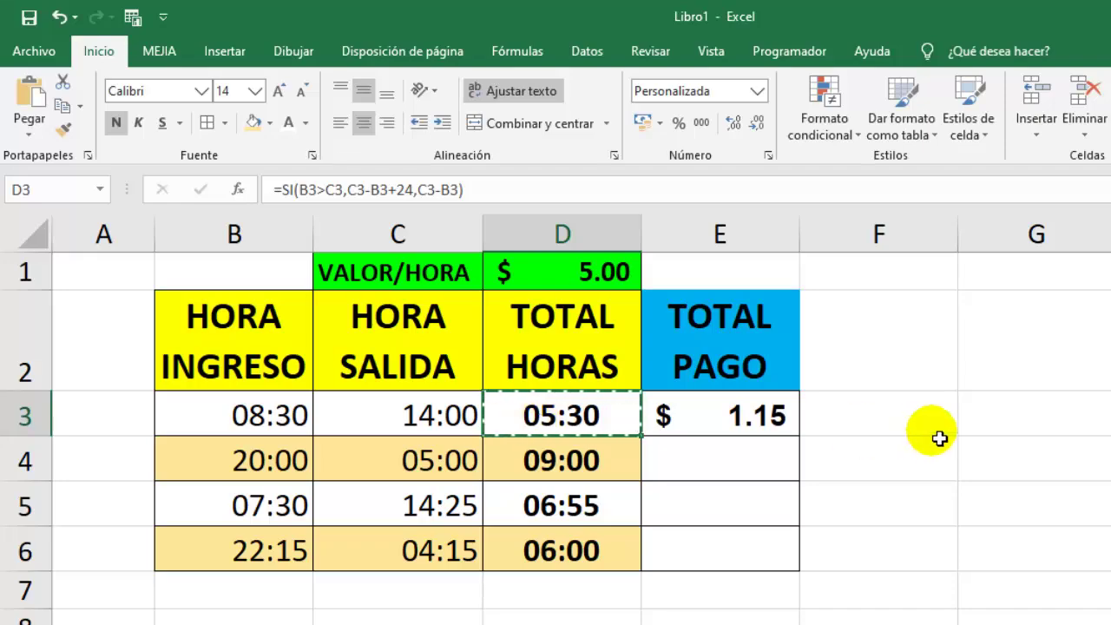
pyautogui.click(1023, 421)
pyautogui.hotkey('ctrl', 'v')
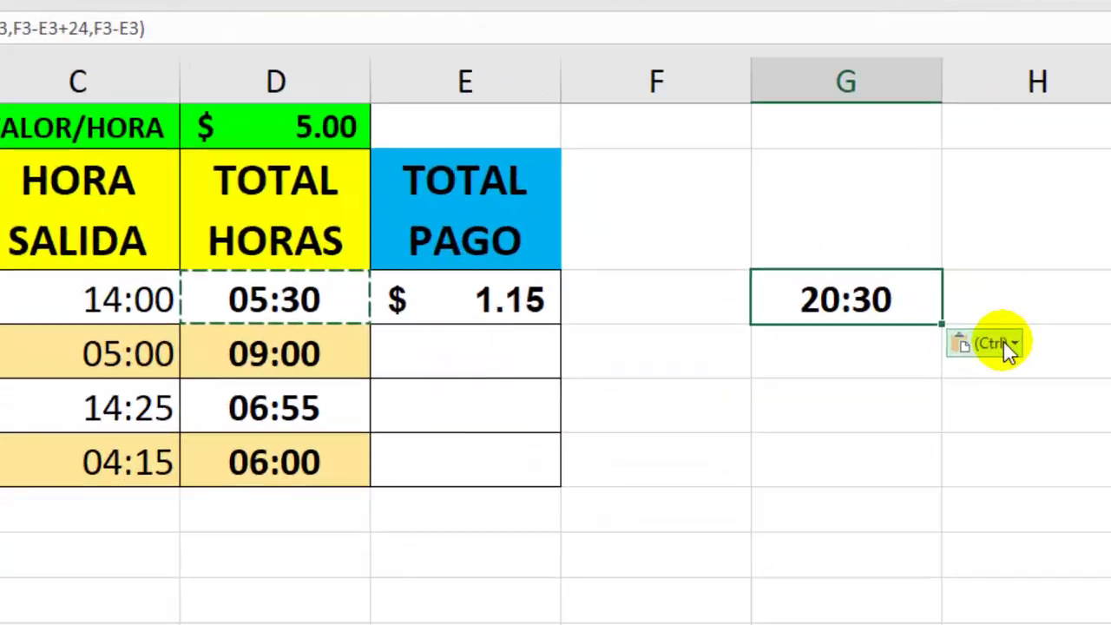
pyautogui.click(998, 342)
pyautogui.click(796, 442)
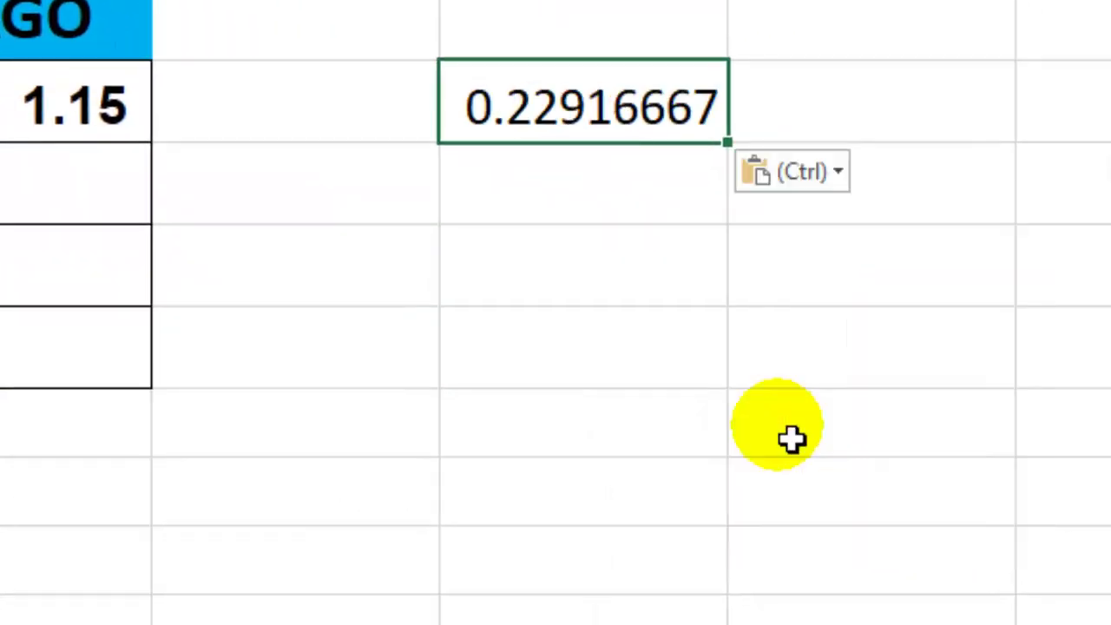
pyautogui.click(713, 354)
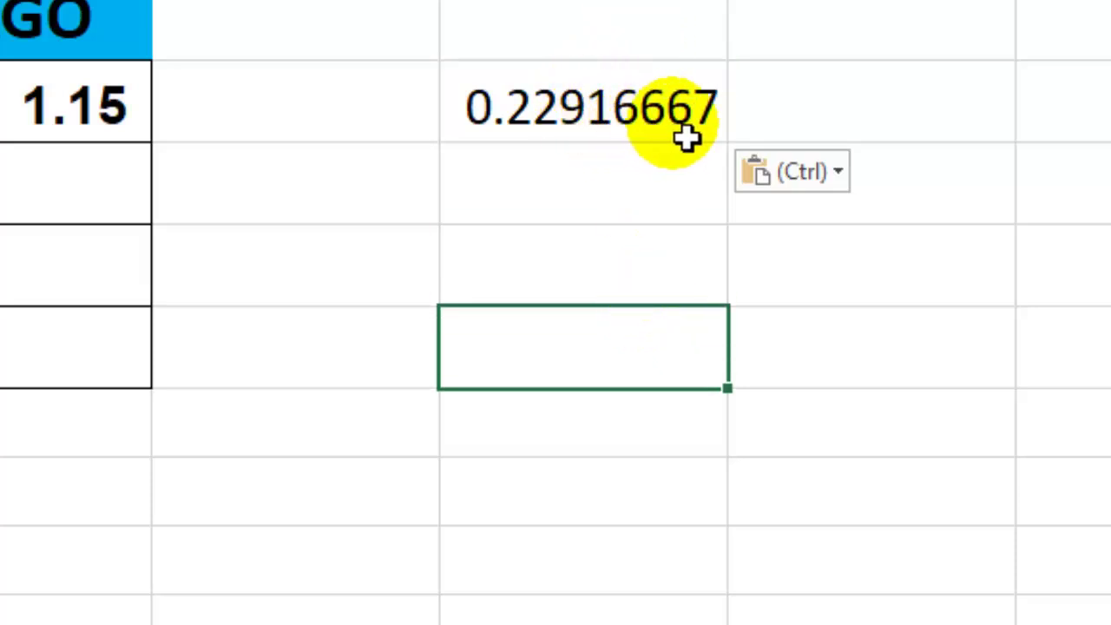
pyautogui.click(694, 137)
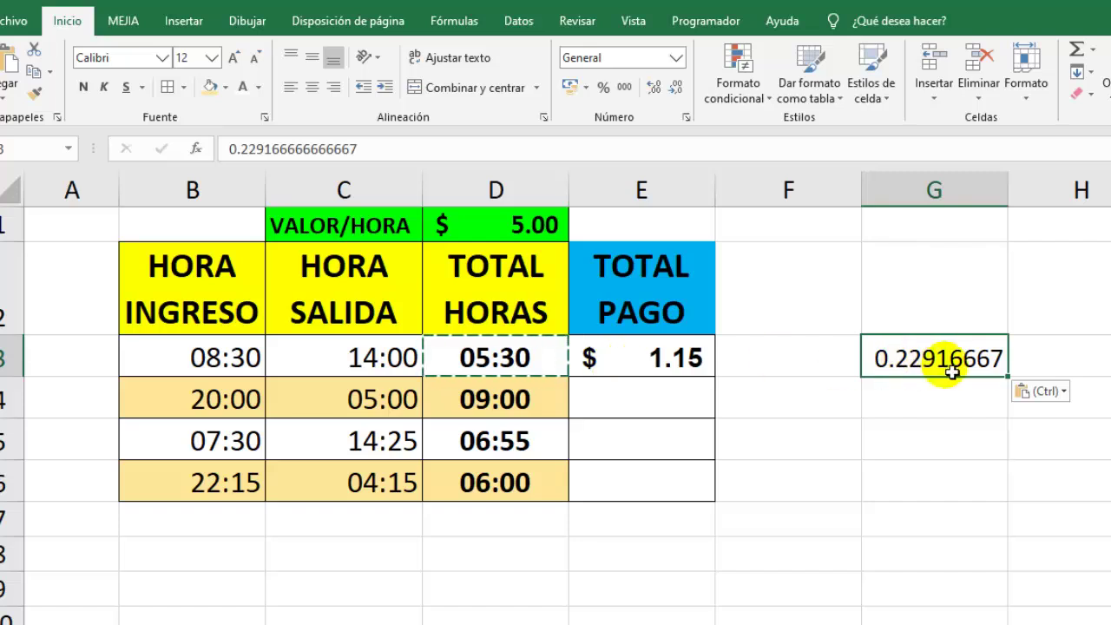
pyautogui.press('Delete')
# Change the E3 pay formula to =+D3*D1*24.
pyautogui.click(707, 357)
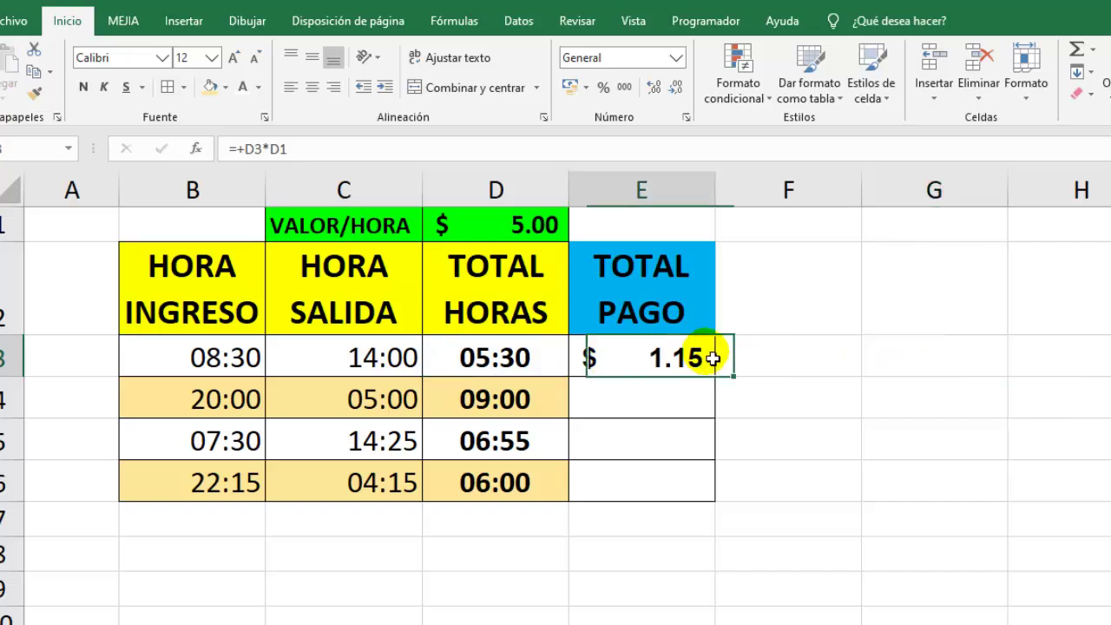
pyautogui.click(331, 154)
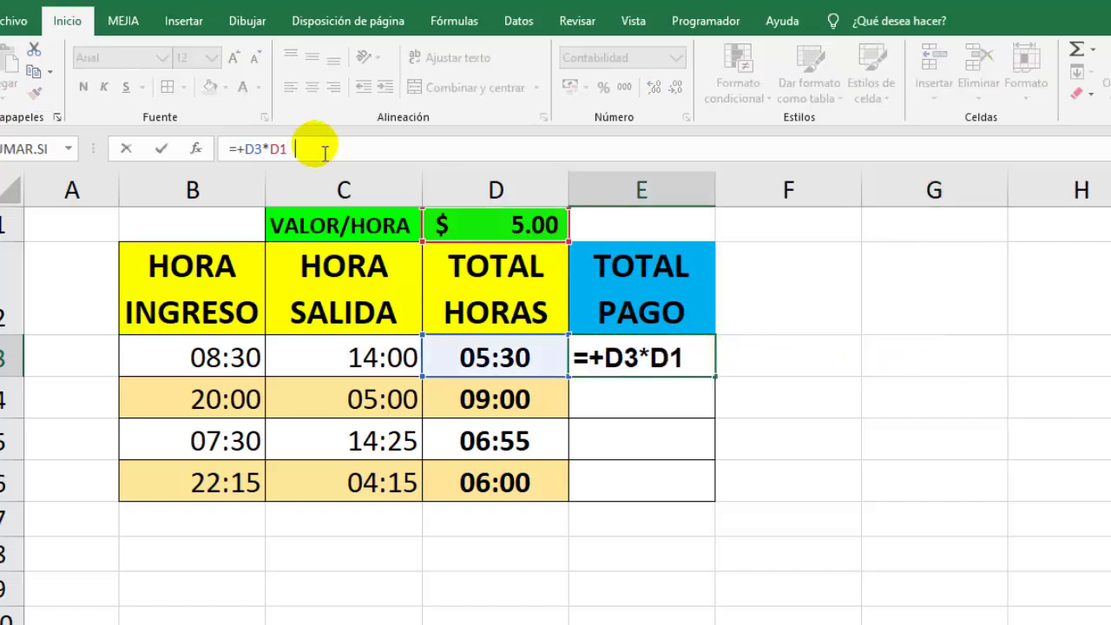
pyautogui.write('*24')
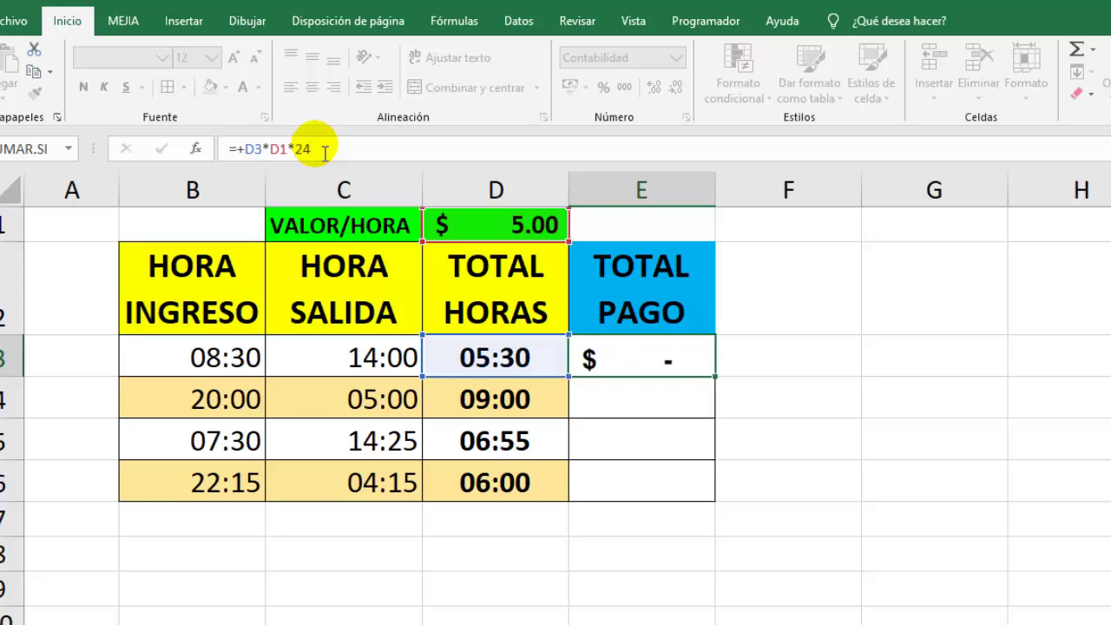
pyautogui.press('Return')
# Change the exit time in C3 from 14:00 to 14:30.
pyautogui.click(545, 357)
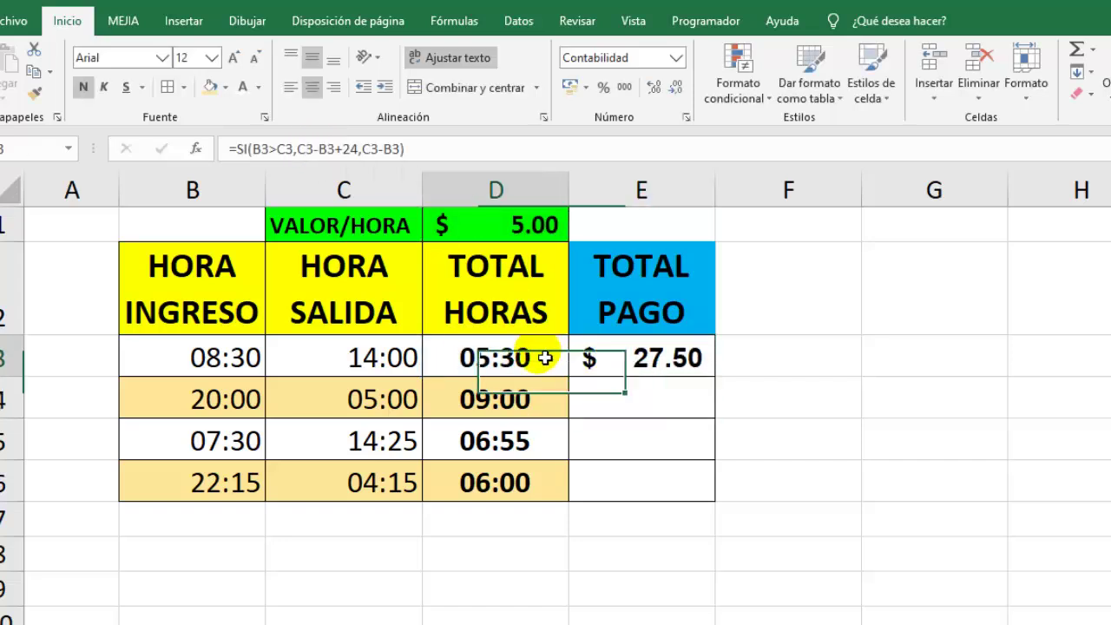
pyautogui.click(251, 373)
pyautogui.click(334, 355)
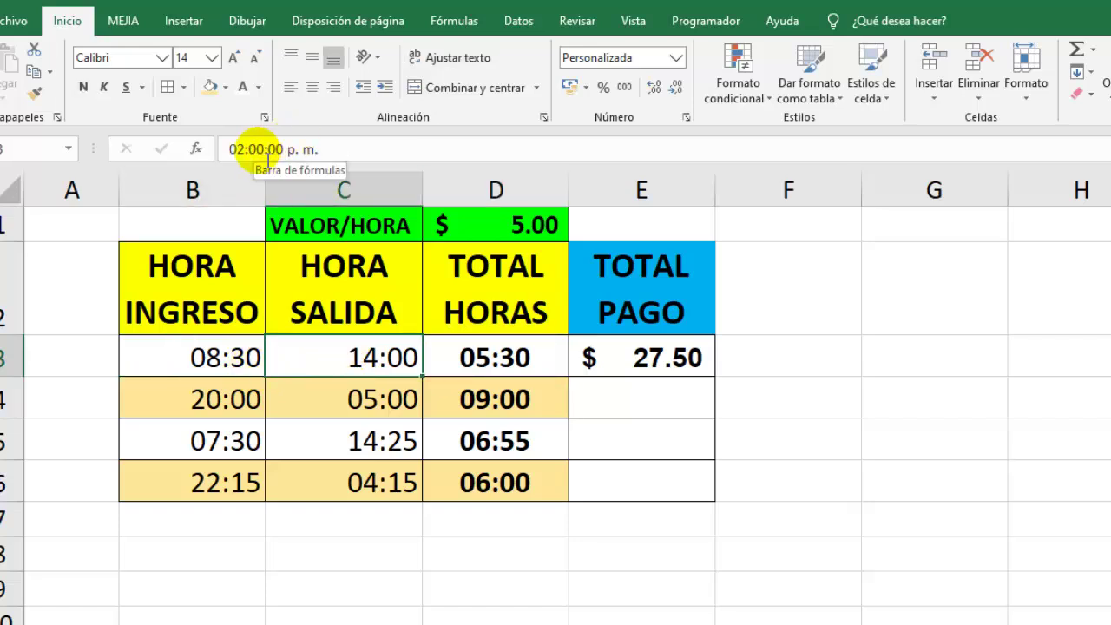
pyautogui.click(263, 149)
pyautogui.press('BackSpace')
pyautogui.write('3')
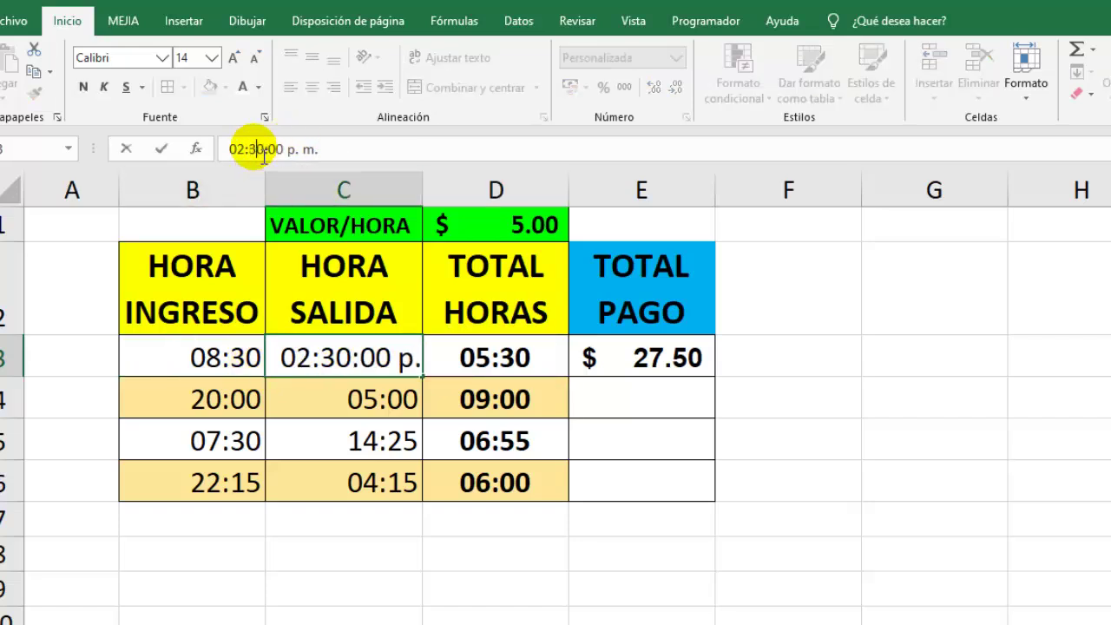
pyautogui.press('Return')
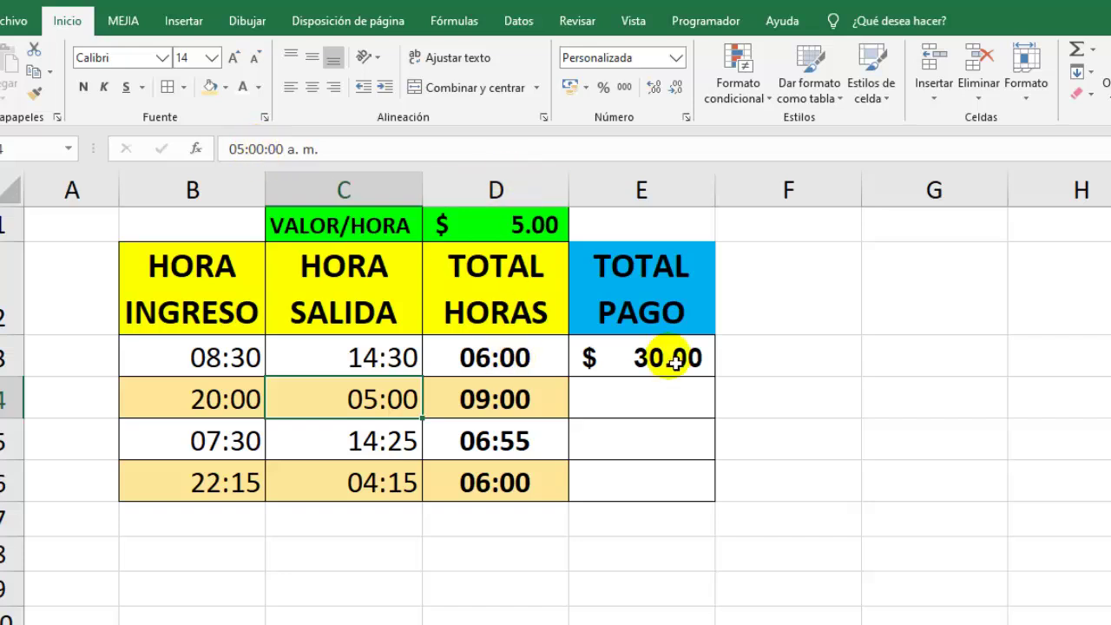
pyautogui.click(671, 355)
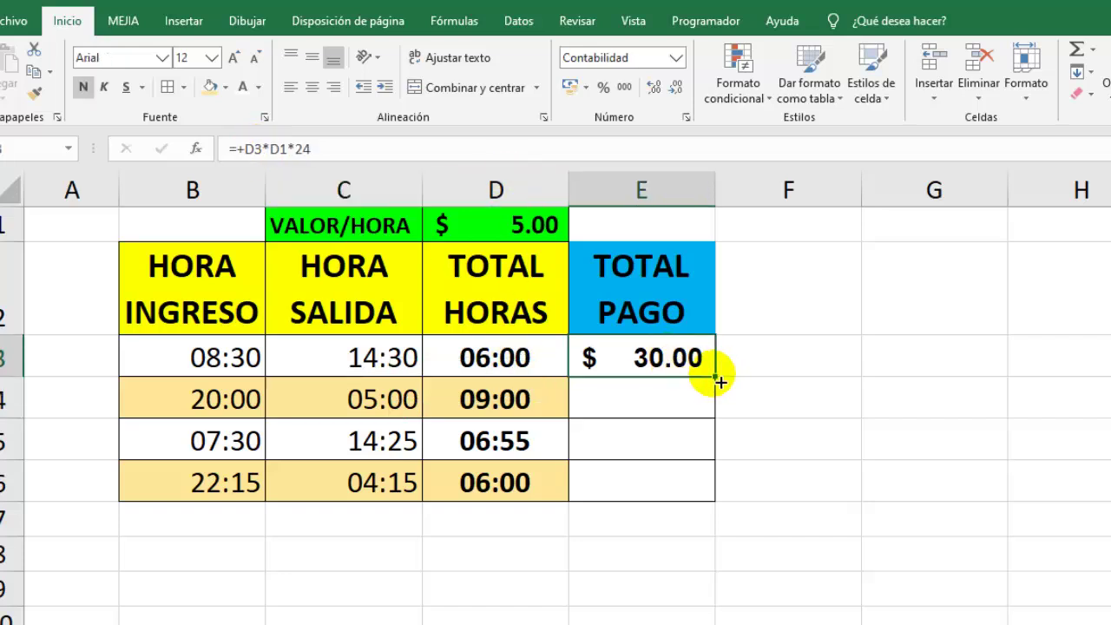
# Make the rate reference absolute as =+D3*$D$1*24, fill it down to E6, and widen column E.
pyautogui.press('Left')
pyautogui.press('Left')
pyautogui.press('Left')
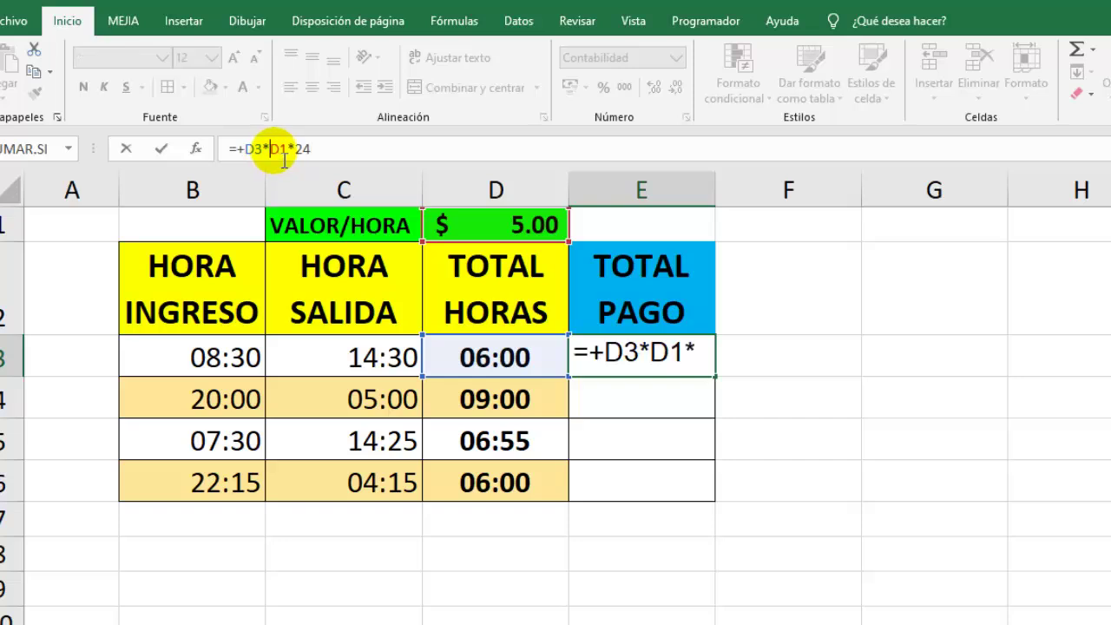
pyautogui.press('F4')
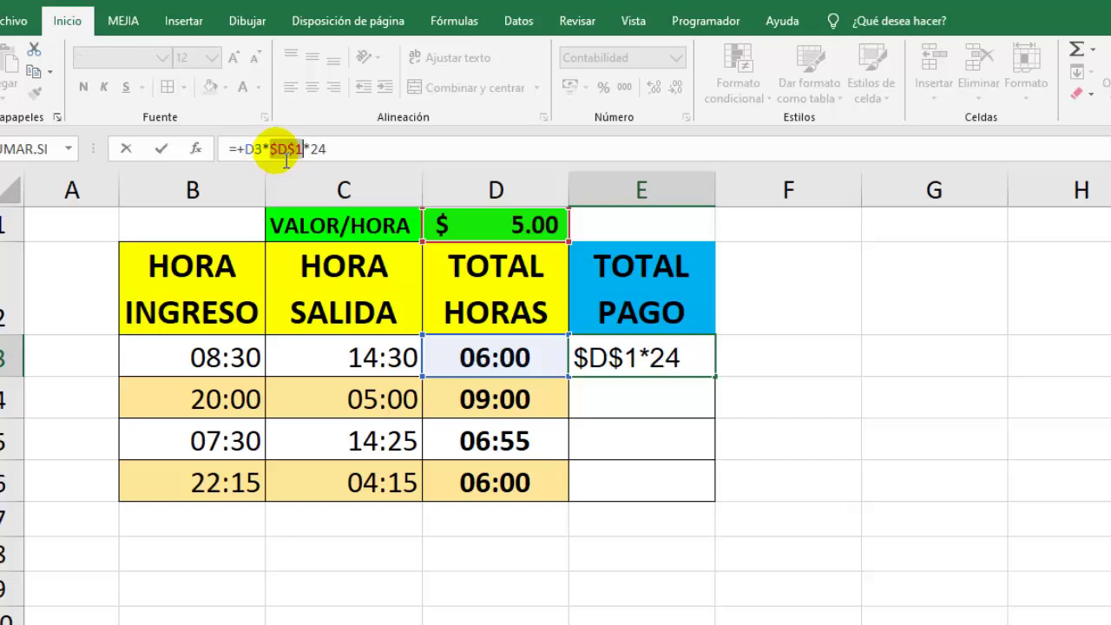
pyautogui.press('Return')
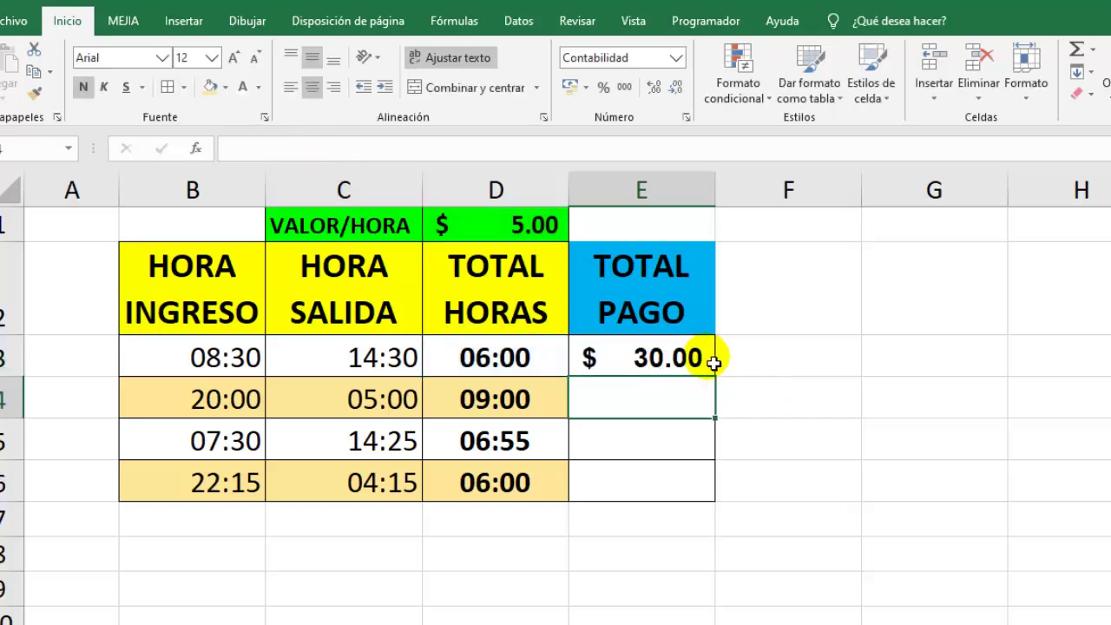
pyautogui.click(713, 368)
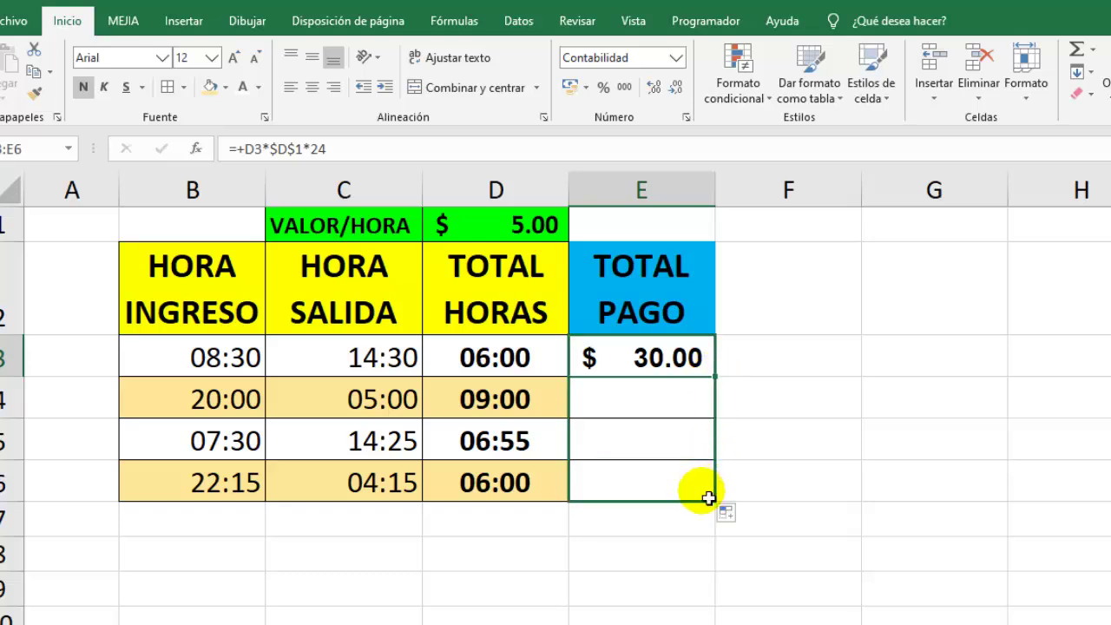
pyautogui.moveTo(723, 388); pyautogui.dragTo(716, 499)
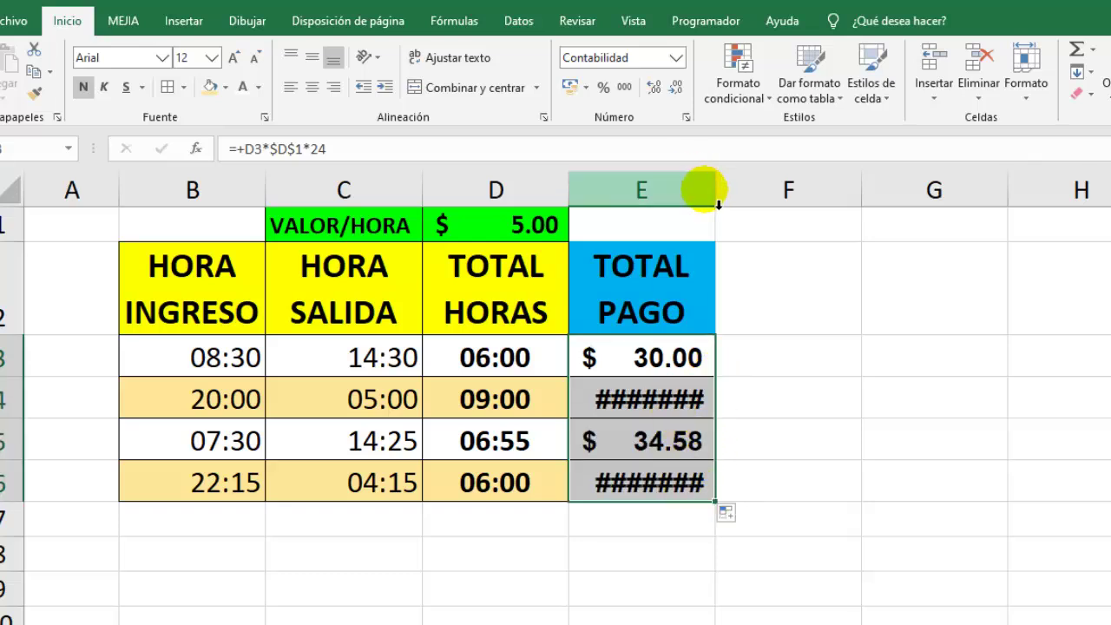
pyautogui.moveTo(722, 199); pyautogui.dragTo(729, 199)
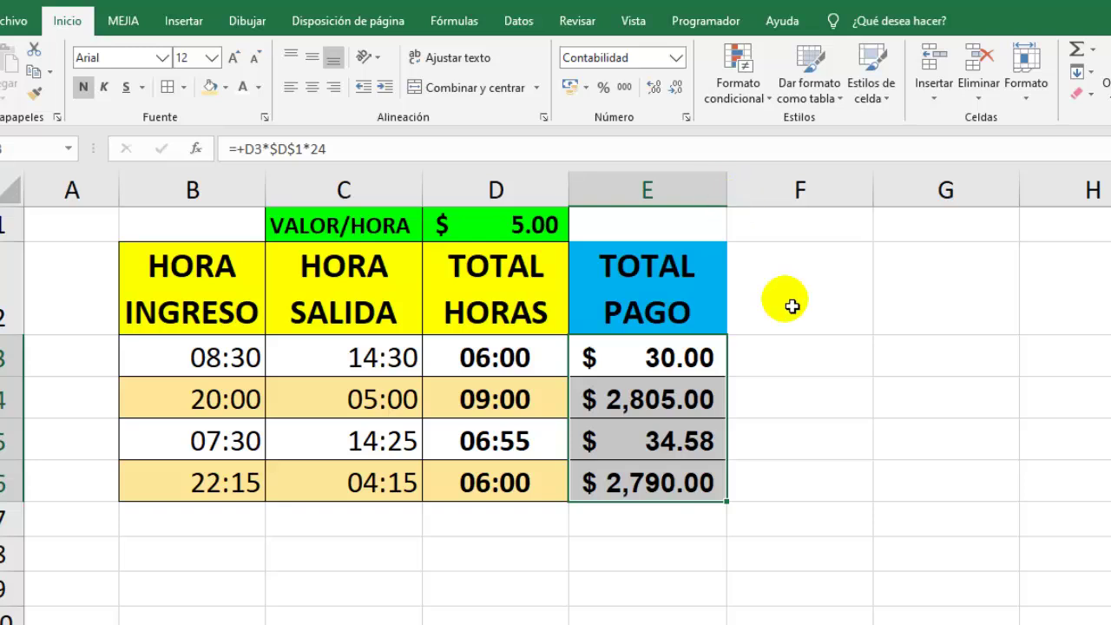
pyautogui.click(880, 441)
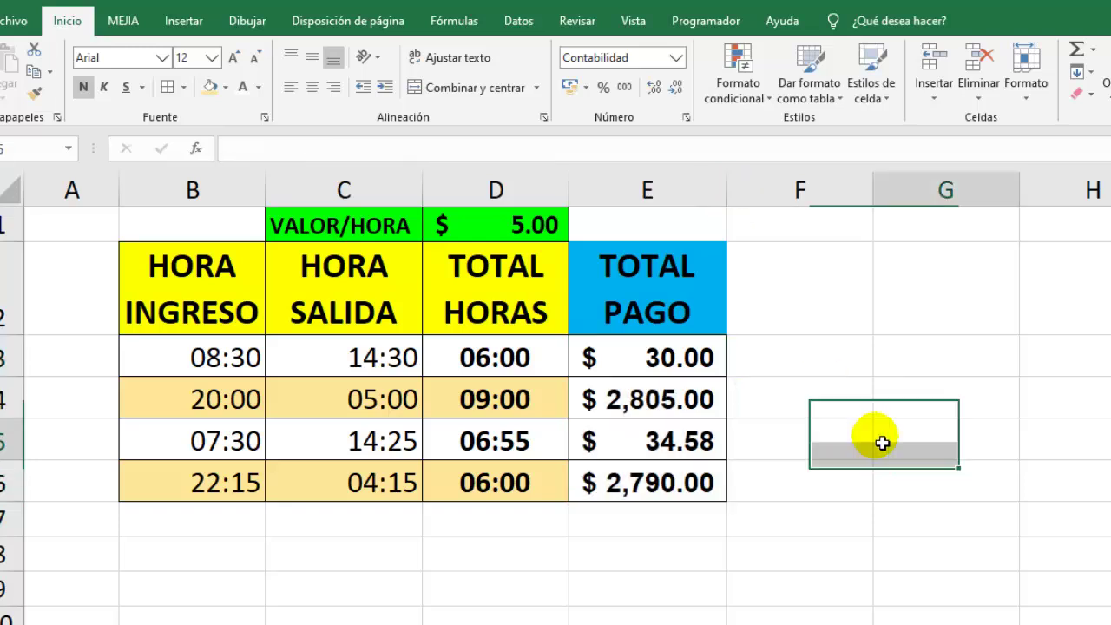
# Shade the overnight pay cells E4 and E6 yellow.
pyautogui.click(651, 397)
pyautogui.click(224, 87)
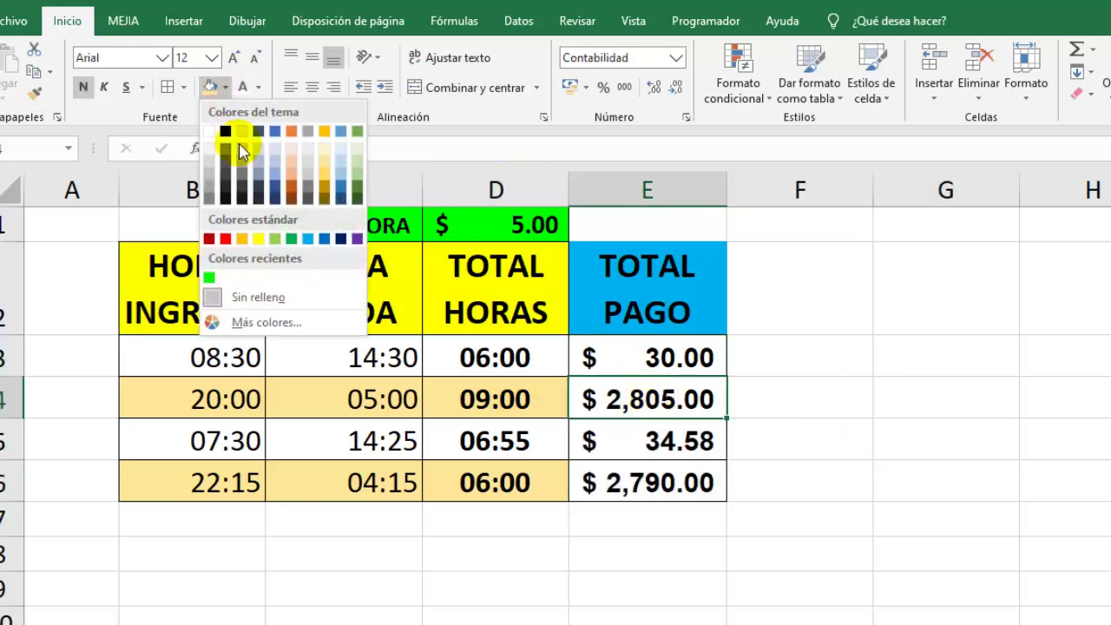
pyautogui.click(257, 239)
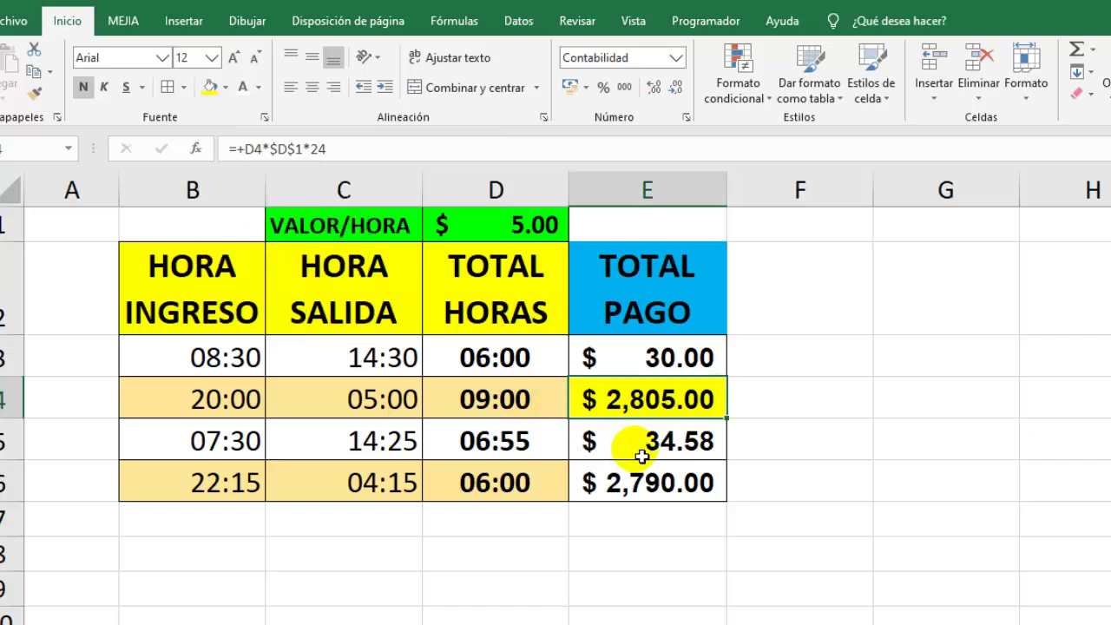
pyautogui.click(656, 483)
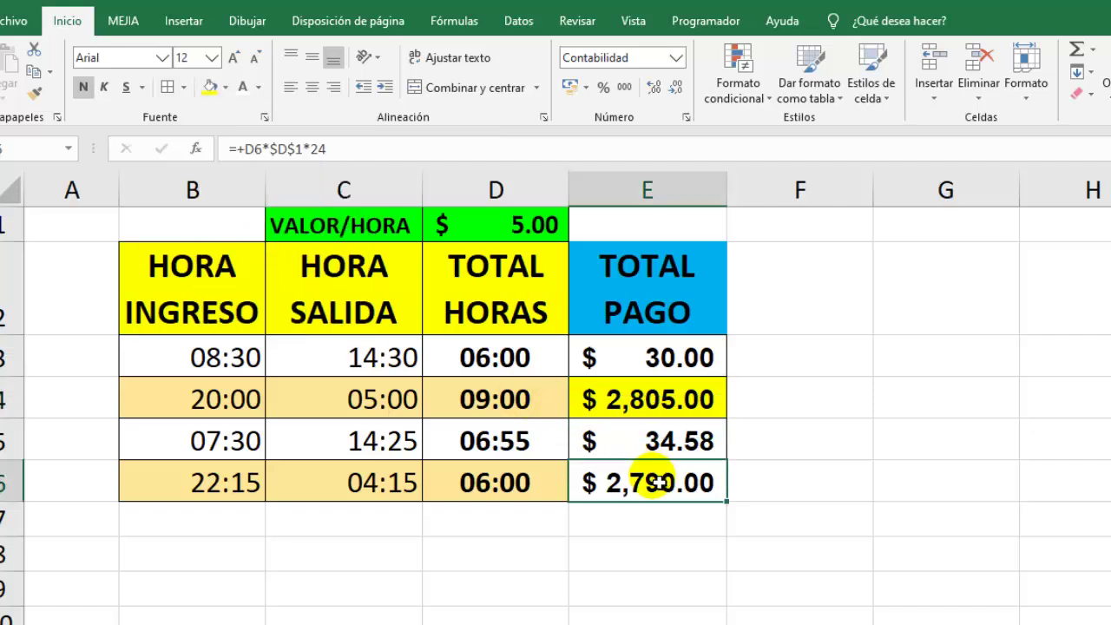
pyautogui.click(209, 87)
pyautogui.click(947, 482)
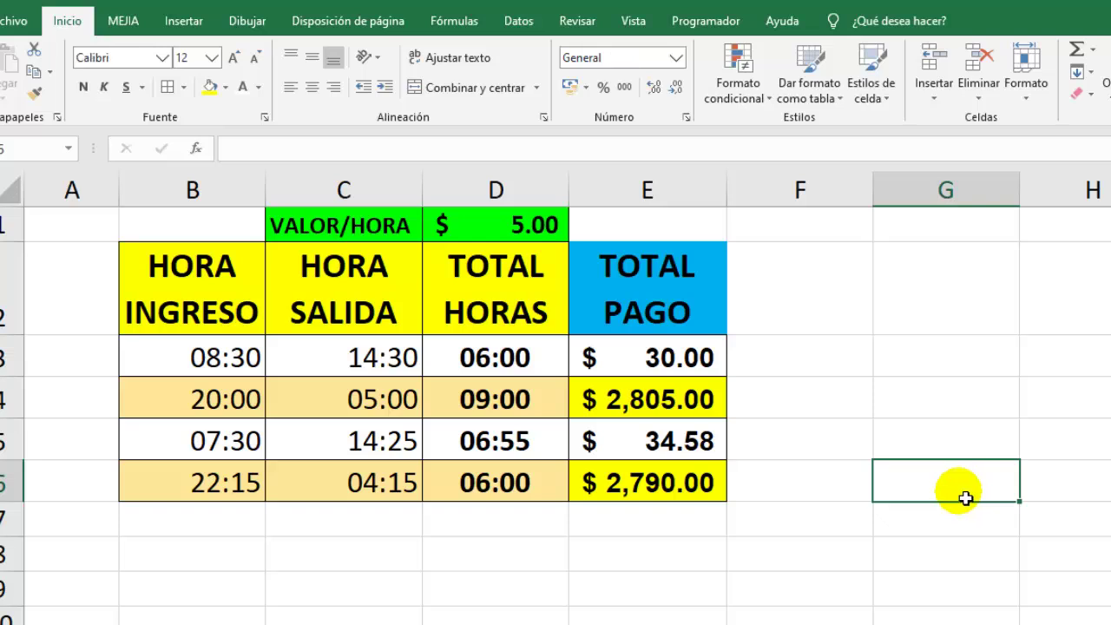
# Copy D6's total hours into G6 as the plain value 23.25.
pyautogui.click(496, 482)
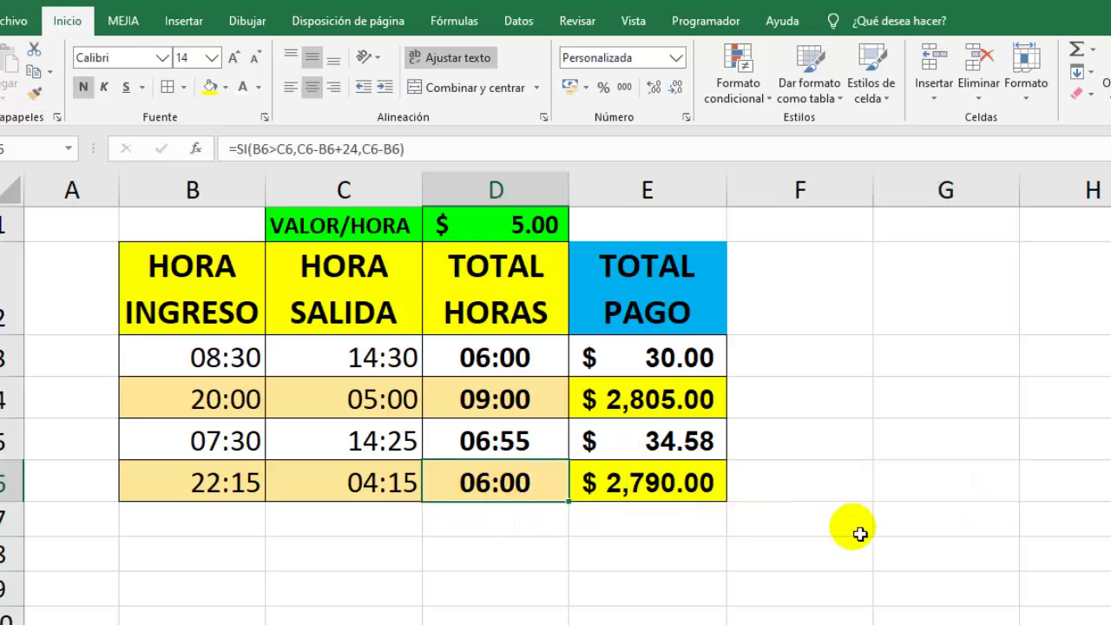
pyautogui.hotkey('ctrl', 'c')
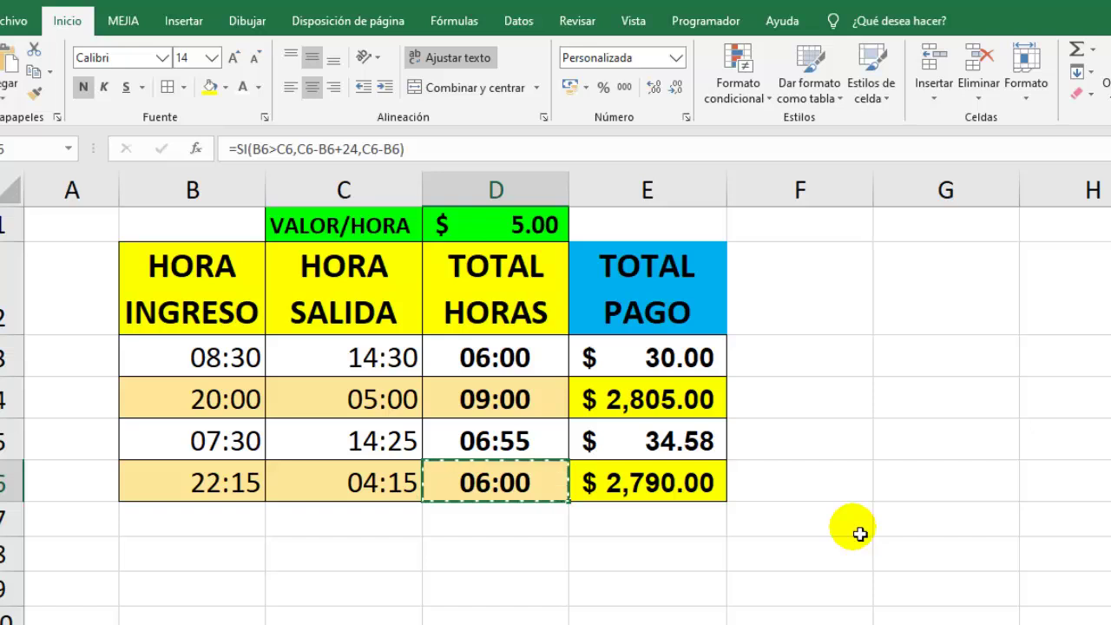
pyautogui.click(925, 498)
pyautogui.hotkey('ctrl', 'v')
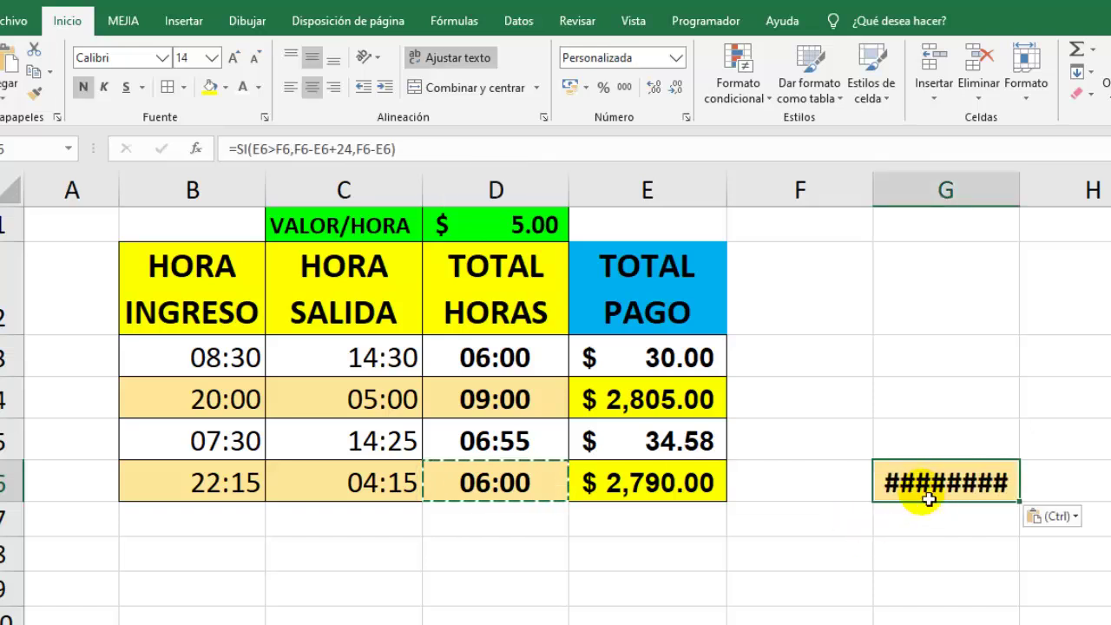
pyautogui.click(1052, 518)
pyautogui.click(1044, 453)
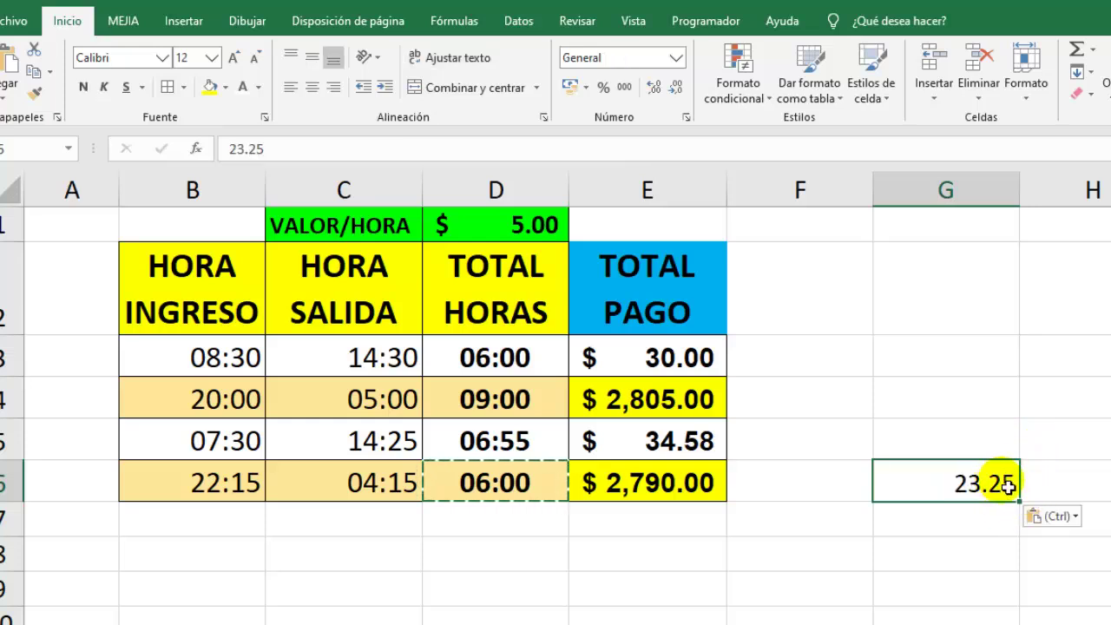
# Copy D3's total hours into G3 as the plain value 0.25, then select H5.
pyautogui.click(509, 367)
pyautogui.hotkey('ctrl', 'c')
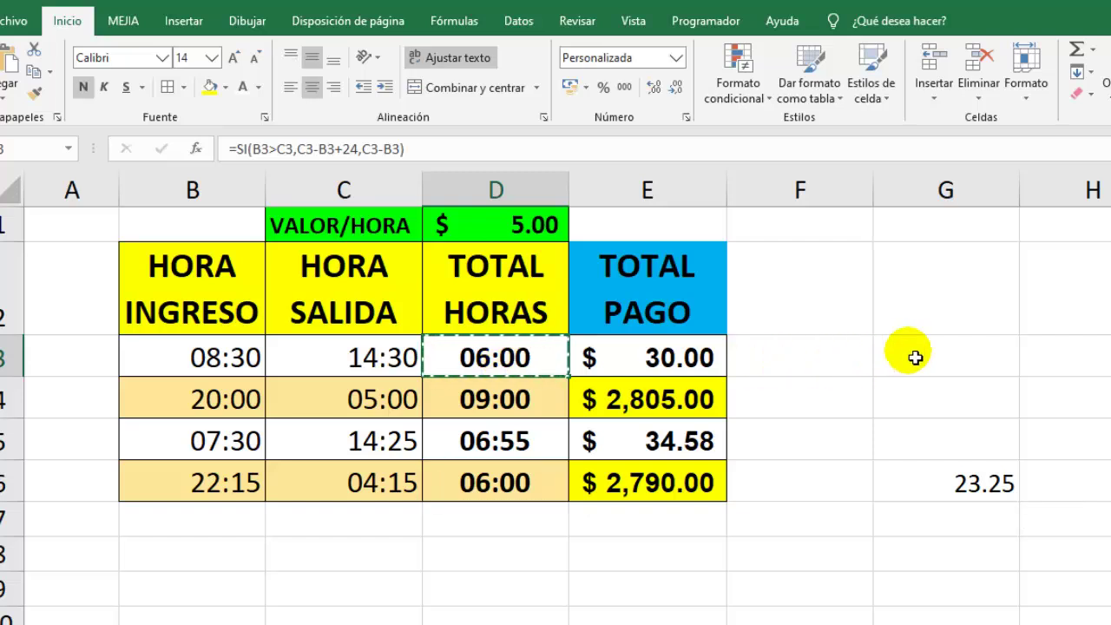
pyautogui.click(920, 358)
pyautogui.hotkey('ctrl', 'v')
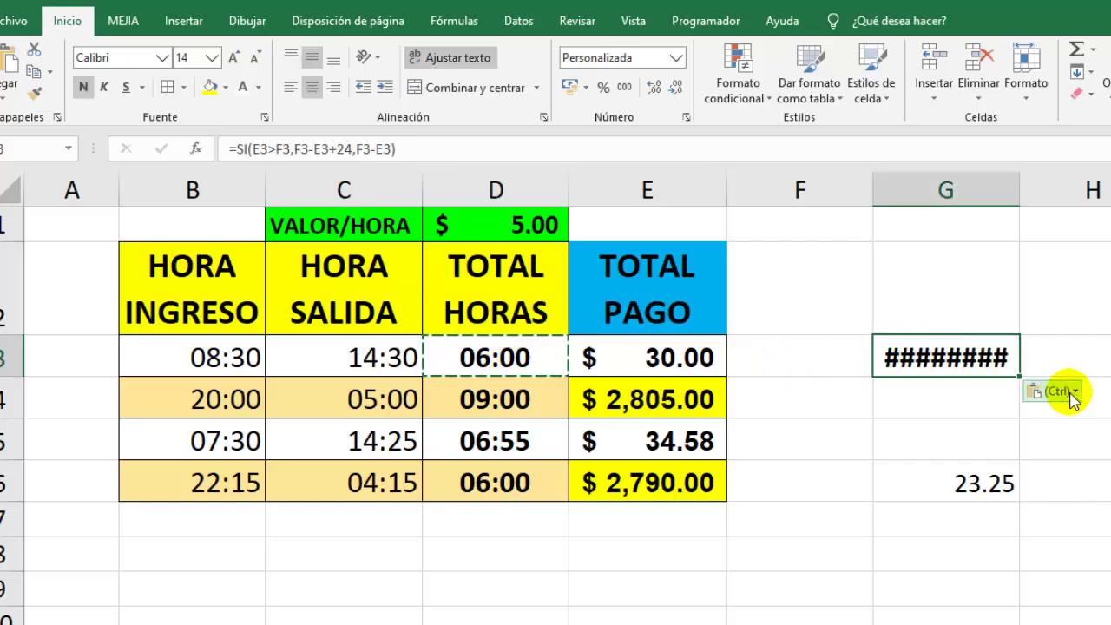
pyautogui.click(1052, 390)
pyautogui.click(1041, 523)
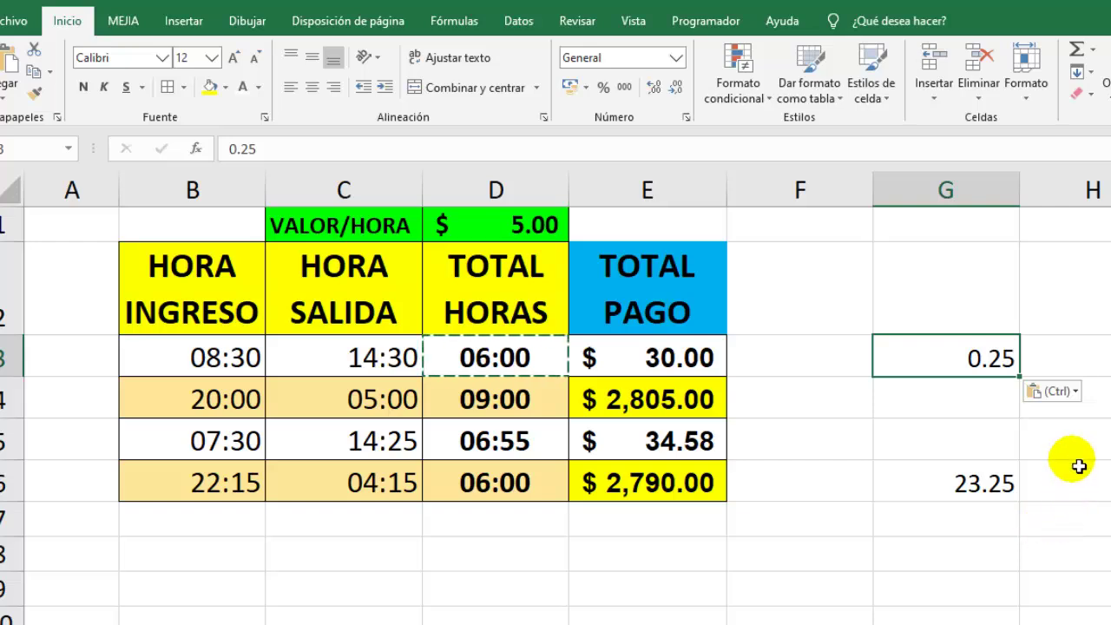
pyautogui.click(1068, 367)
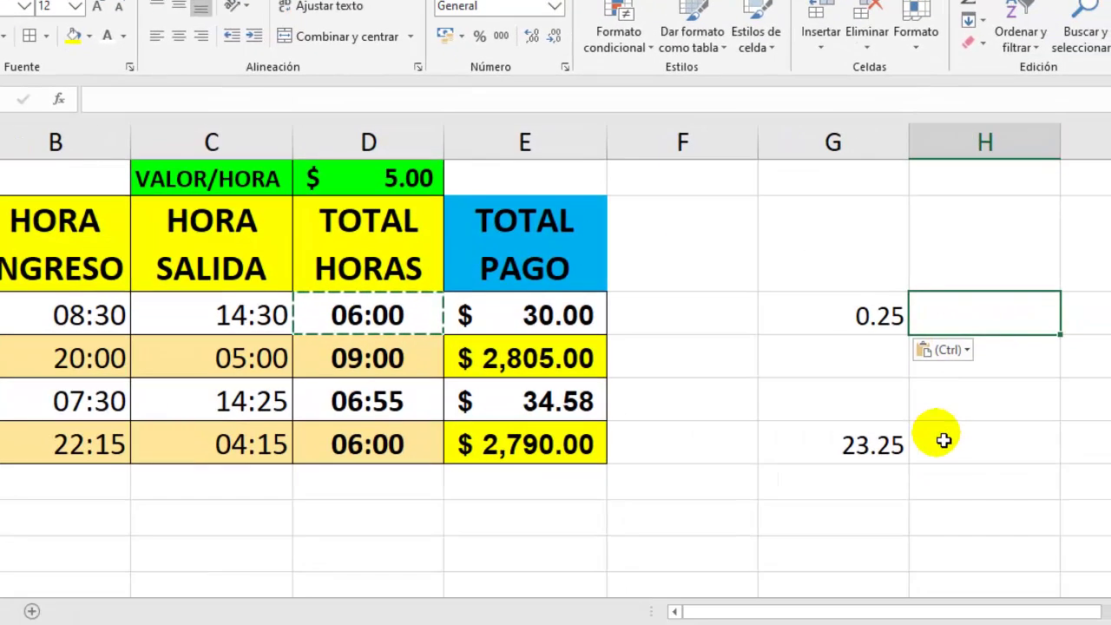
pyautogui.click(1066, 435)
# Enter =+G6-G3 in H5 so it shows 23.
pyautogui.write('+')
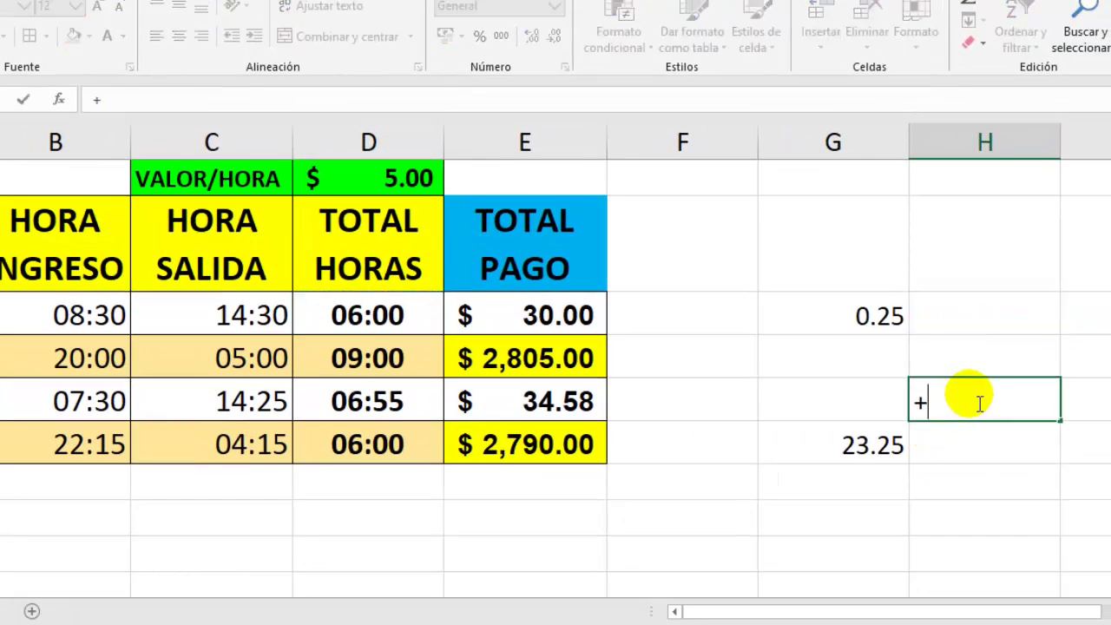
pyautogui.click(865, 450)
pyautogui.write('-')
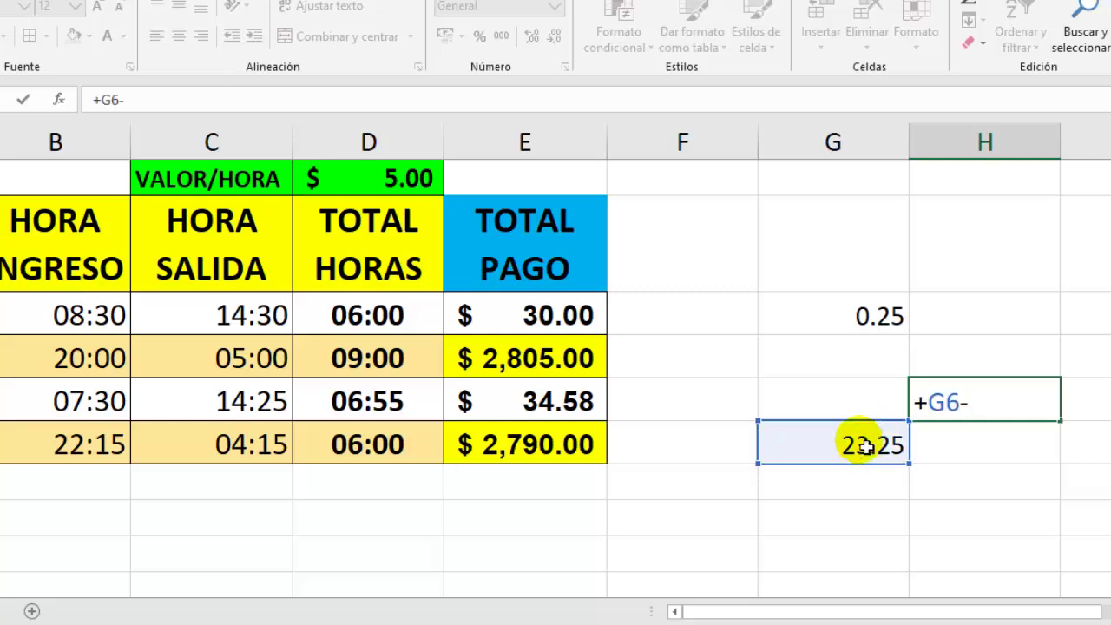
pyautogui.click(871, 321)
pyautogui.press('Return')
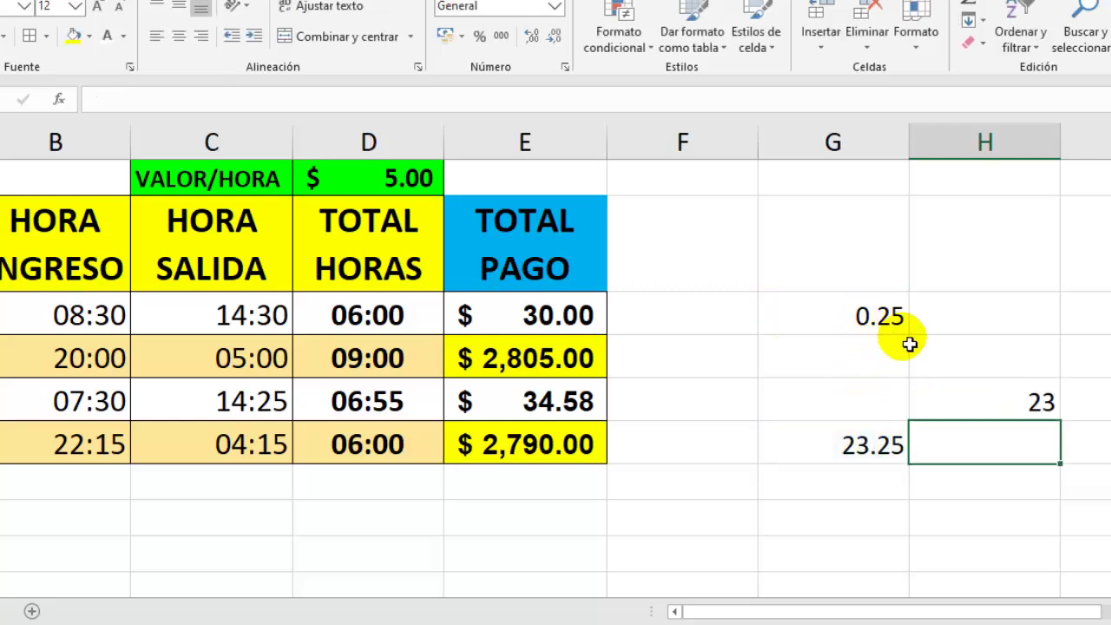
pyautogui.click(986, 395)
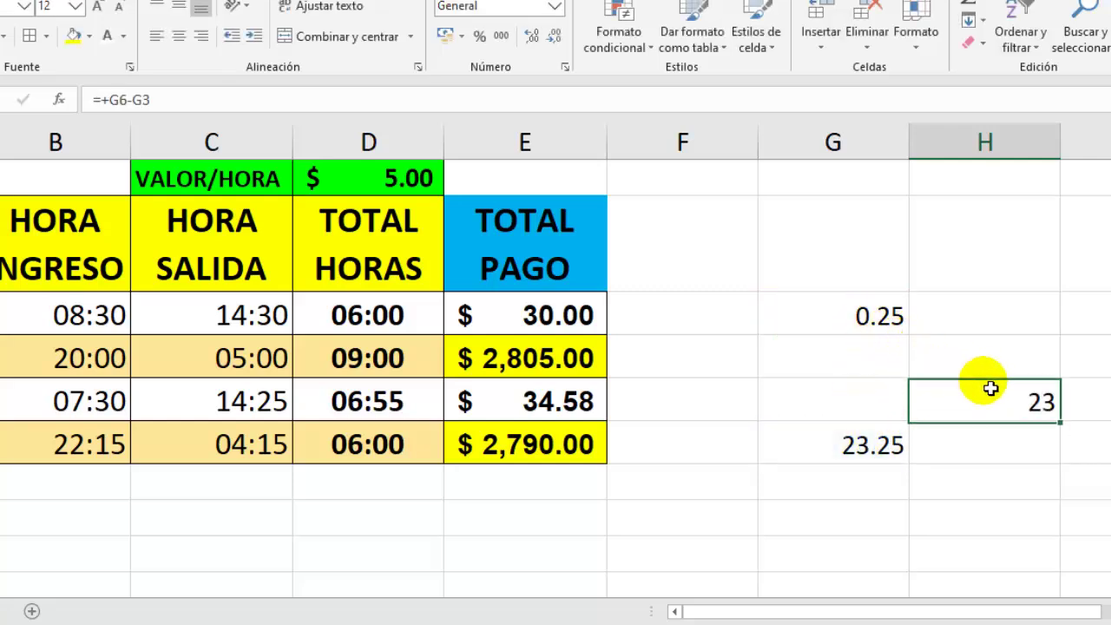
# Give H5 a yellow fill and thousands-separator format, and clear the wrong $2,805.00 from E4.
pyautogui.click(72, 36)
pyautogui.click(500, 35)
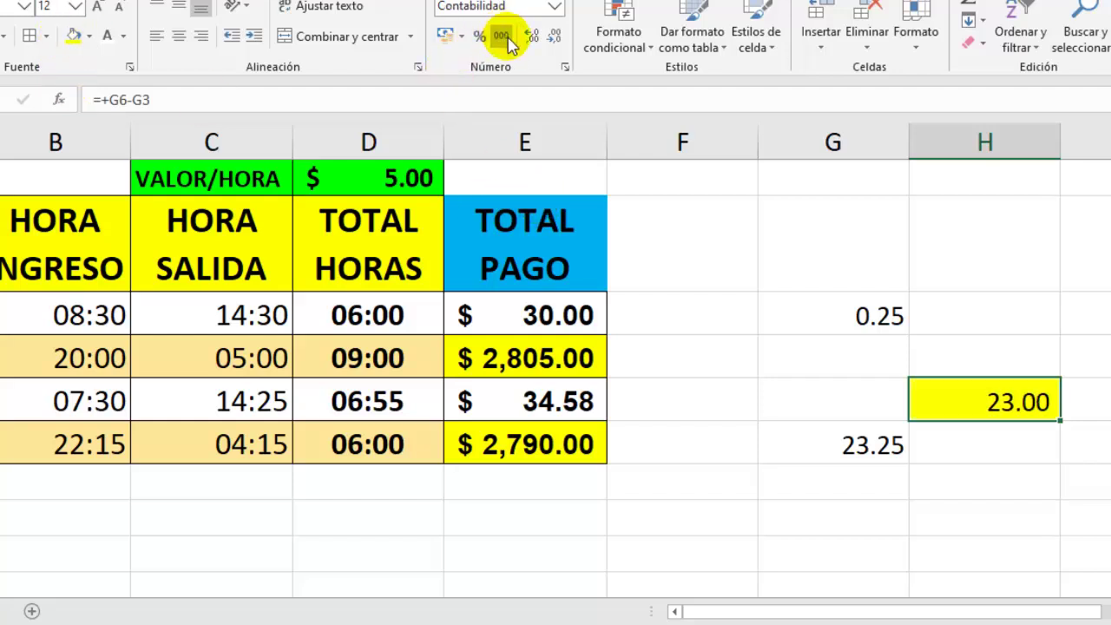
pyautogui.click(748, 359)
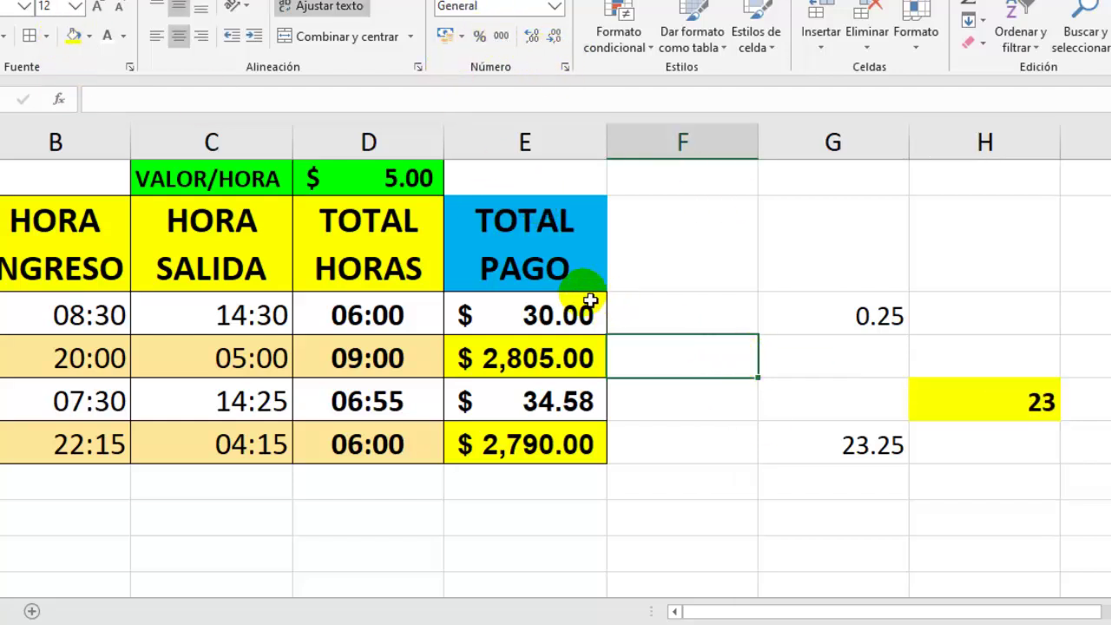
pyautogui.click(539, 368)
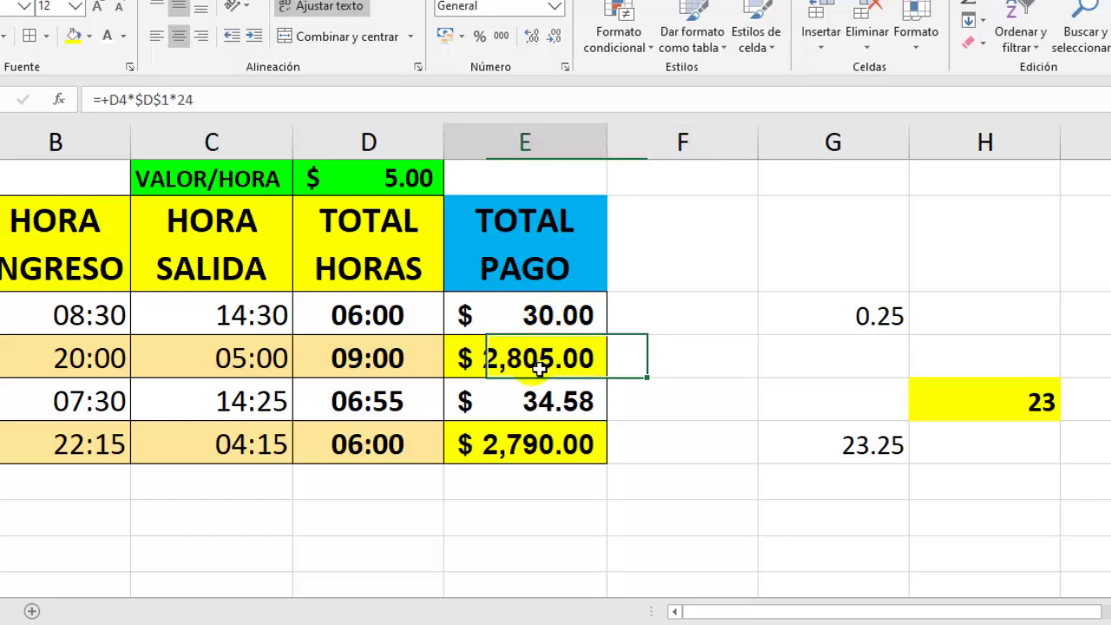
pyautogui.press('Delete')
# In E4, start the formula =SI(B4>C4,D4 comparing start and end times.
pyautogui.click(694, 368)
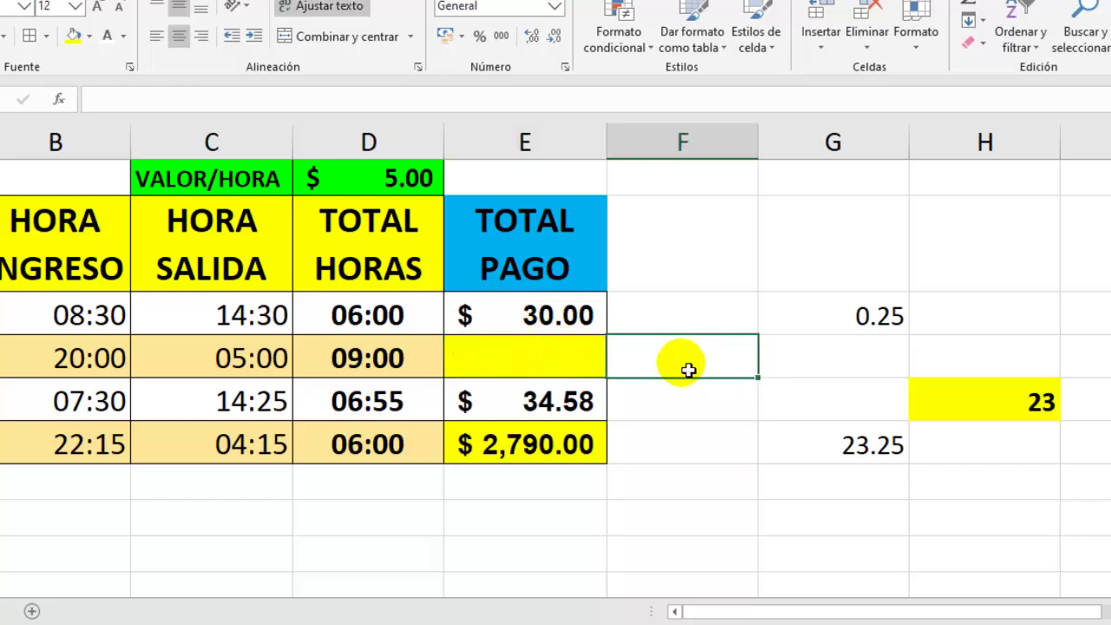
pyautogui.click(564, 370)
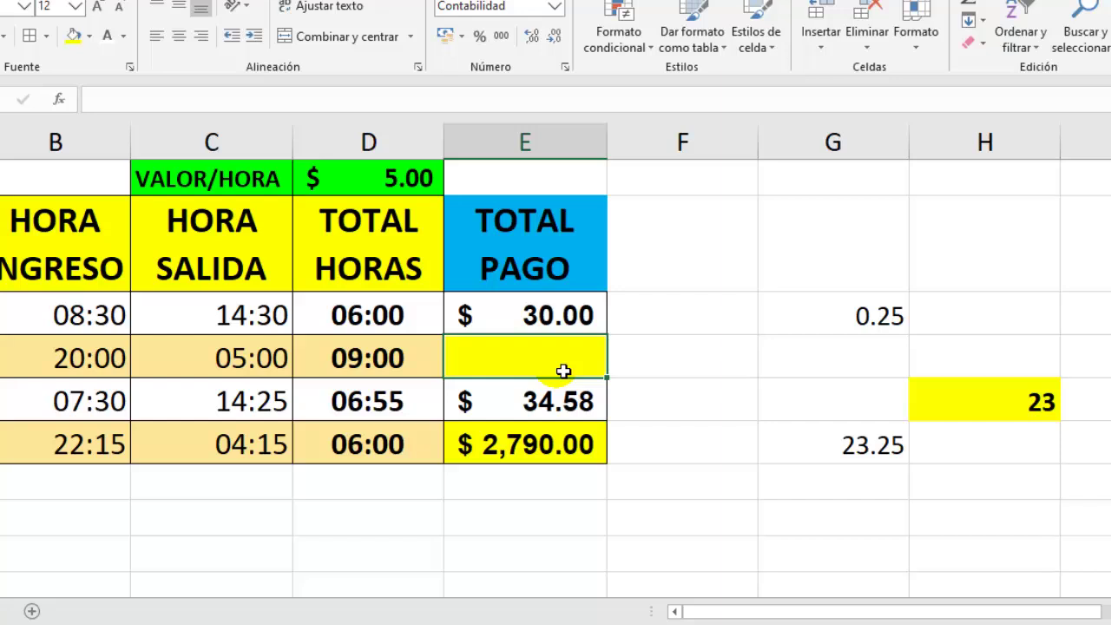
pyautogui.write('=SI')
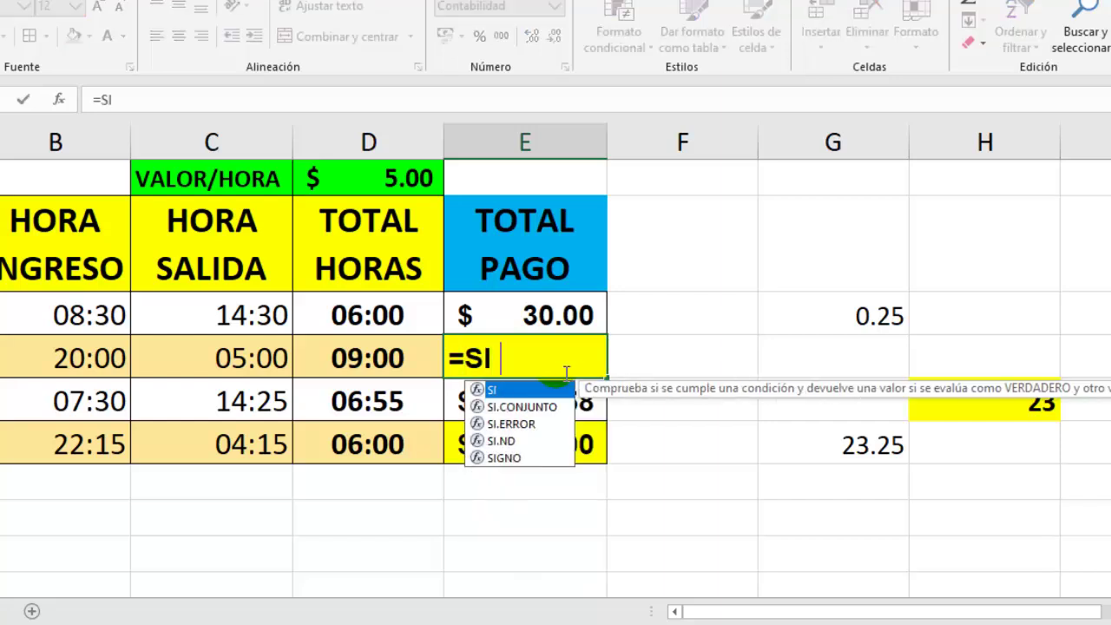
pyautogui.write('(')
pyautogui.click(90, 361)
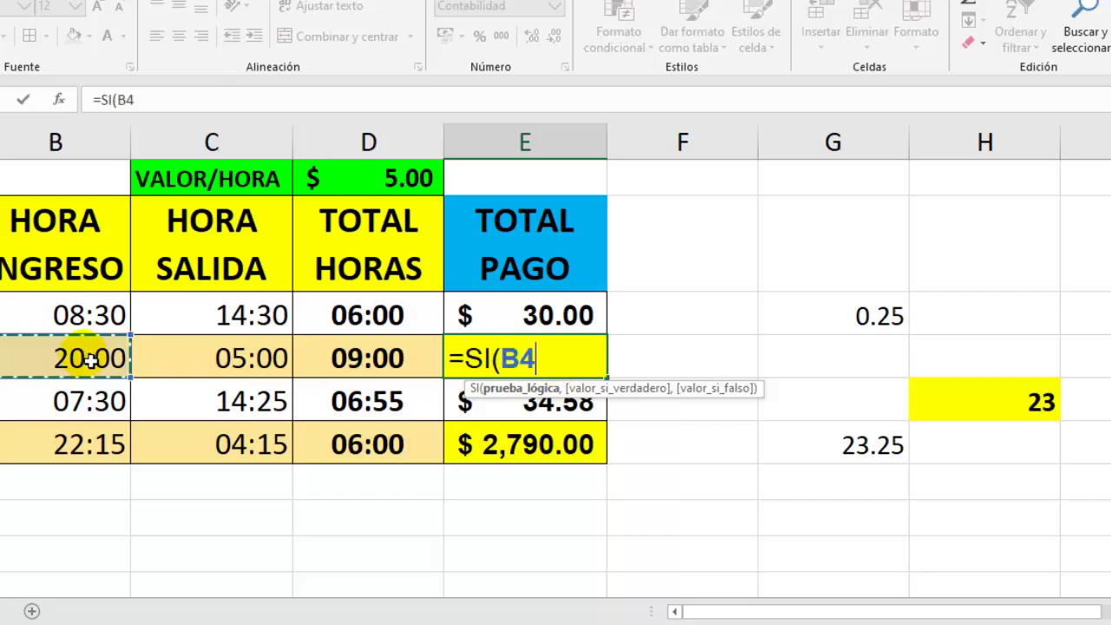
pyautogui.write('>')
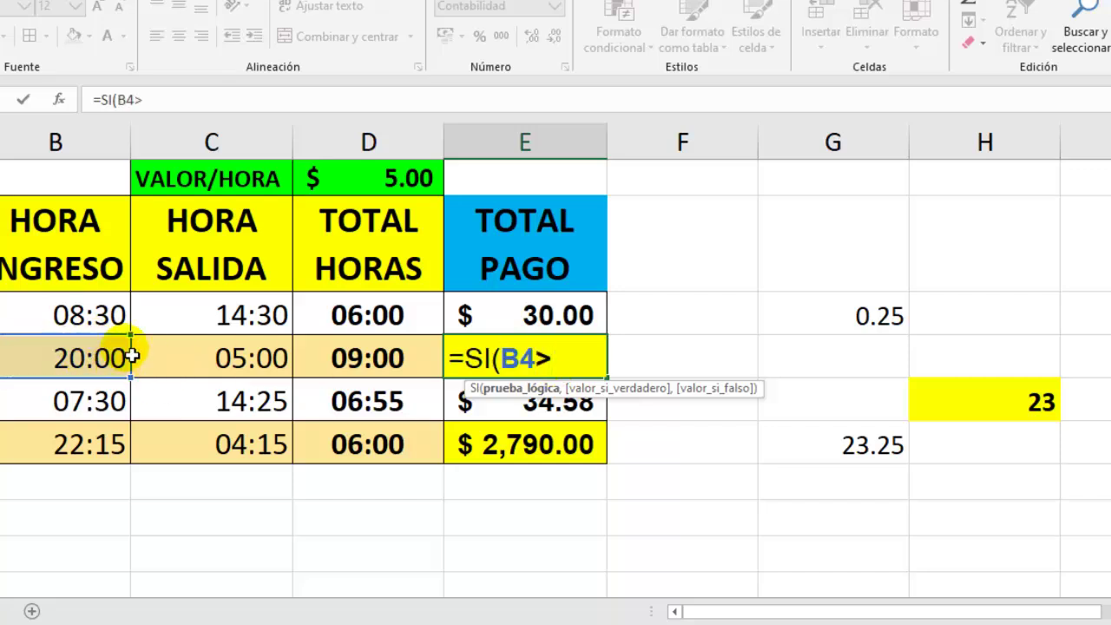
pyautogui.click(211, 367)
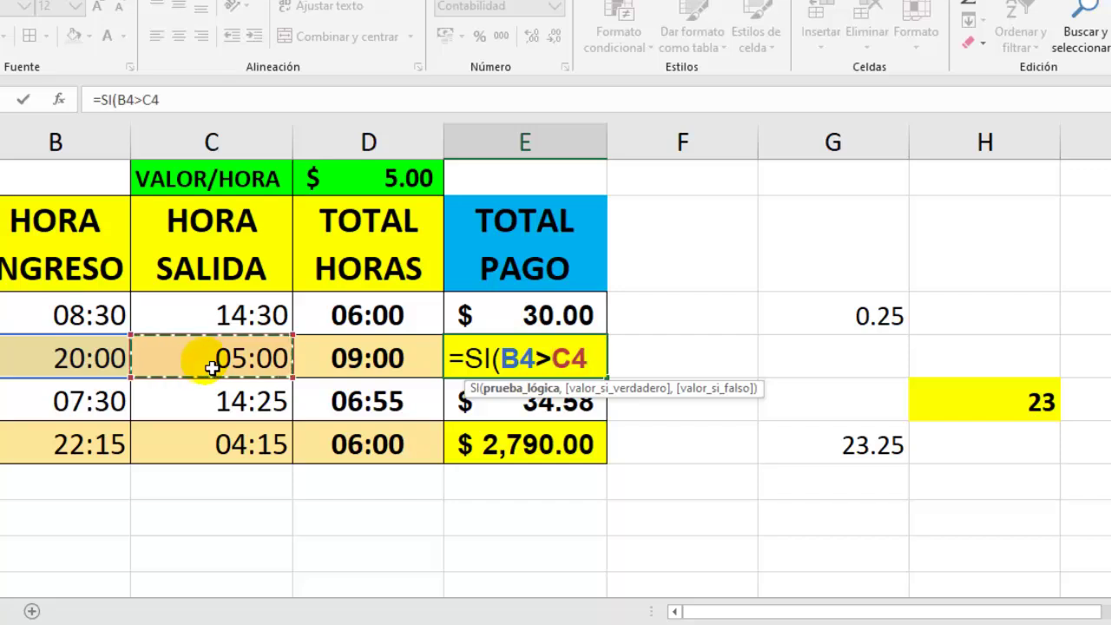
pyautogui.write(',')
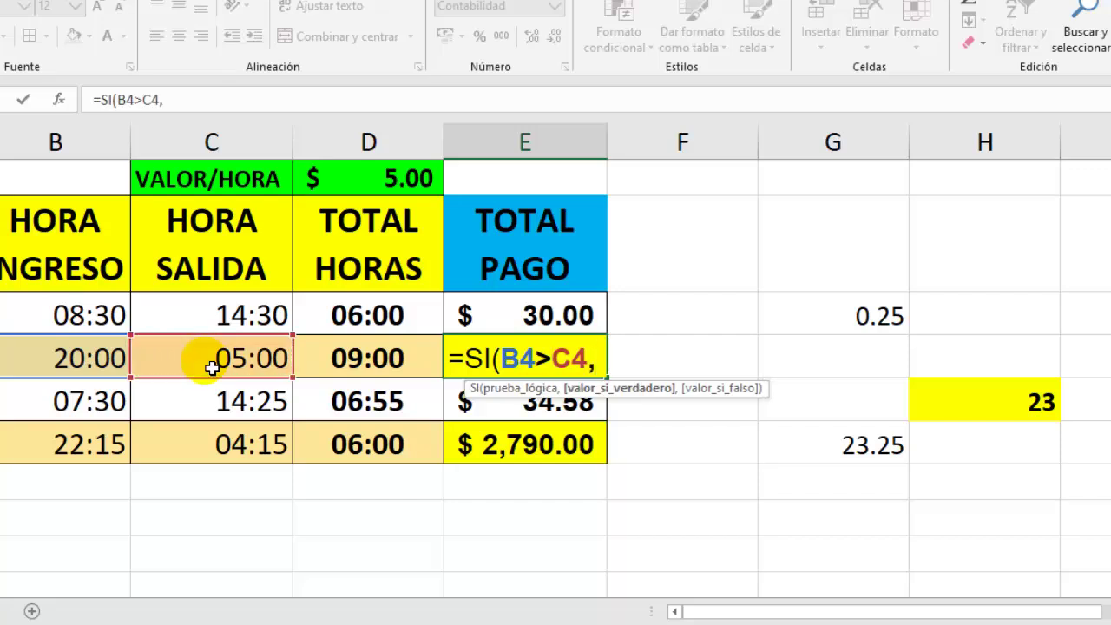
pyautogui.click(404, 367)
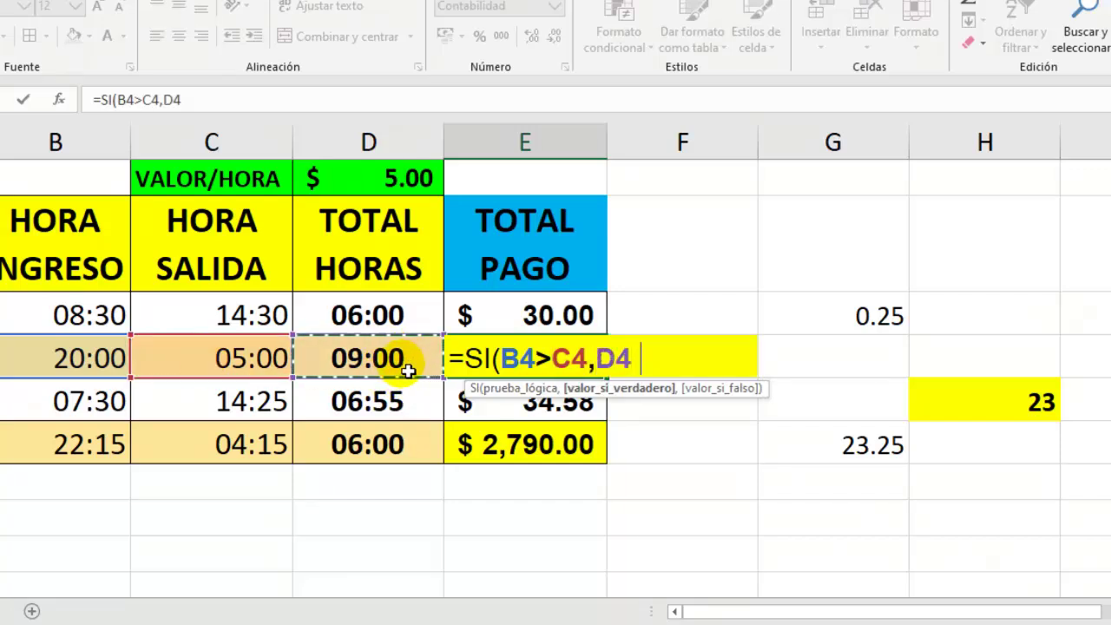
# Complete the branches as (D4-23)*D1 if true and D4*D1 if false.
pyautogui.write('-23')
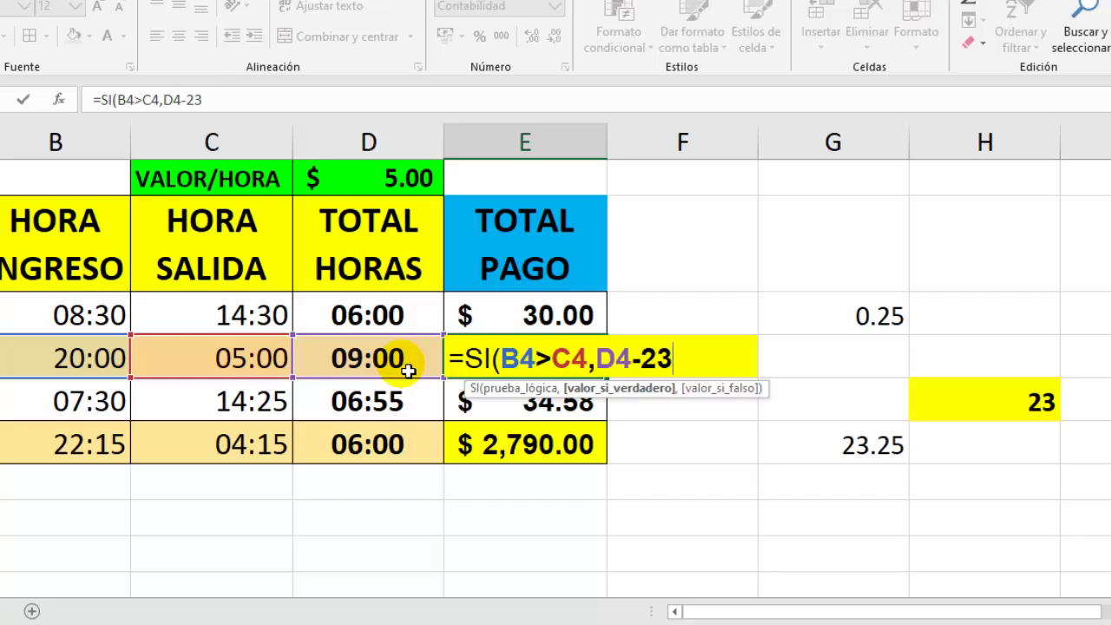
pyautogui.write(',')
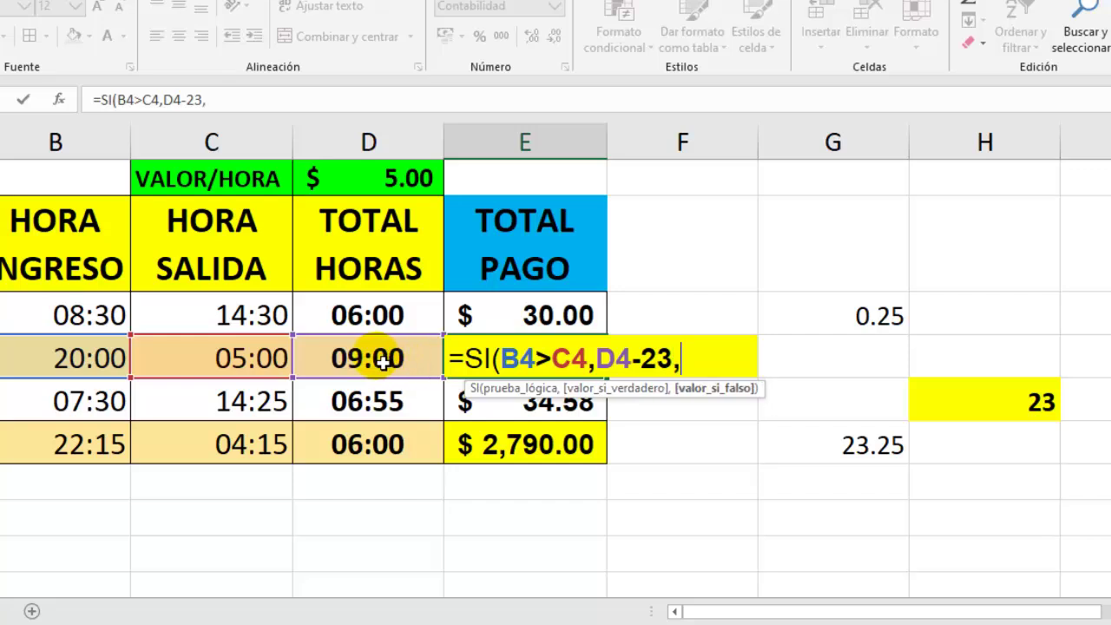
pyautogui.click(383, 362)
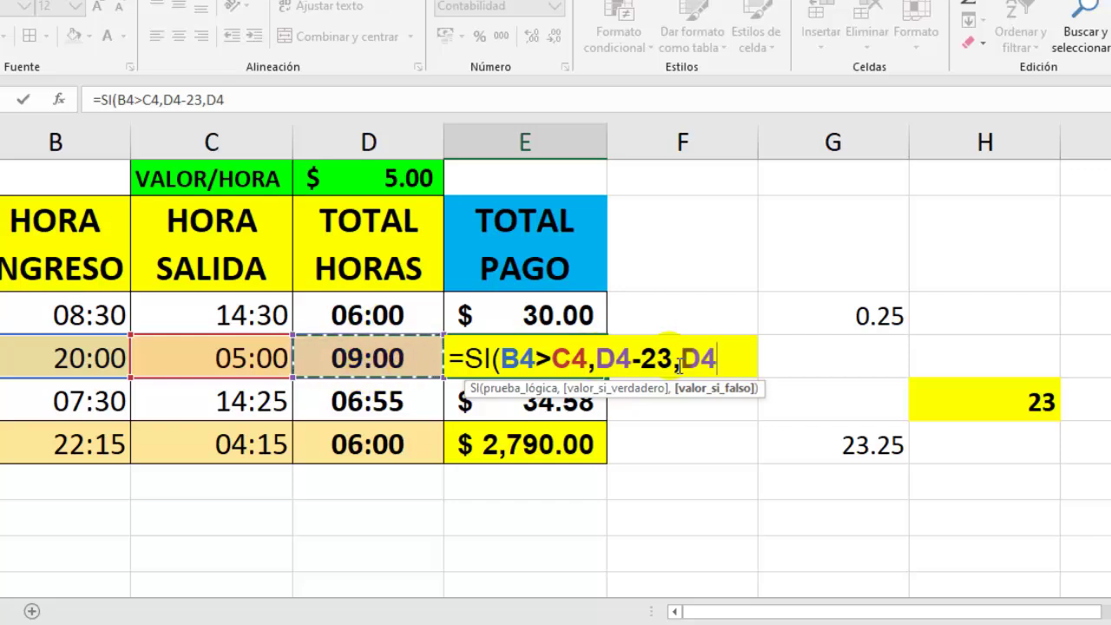
pyautogui.write('*')
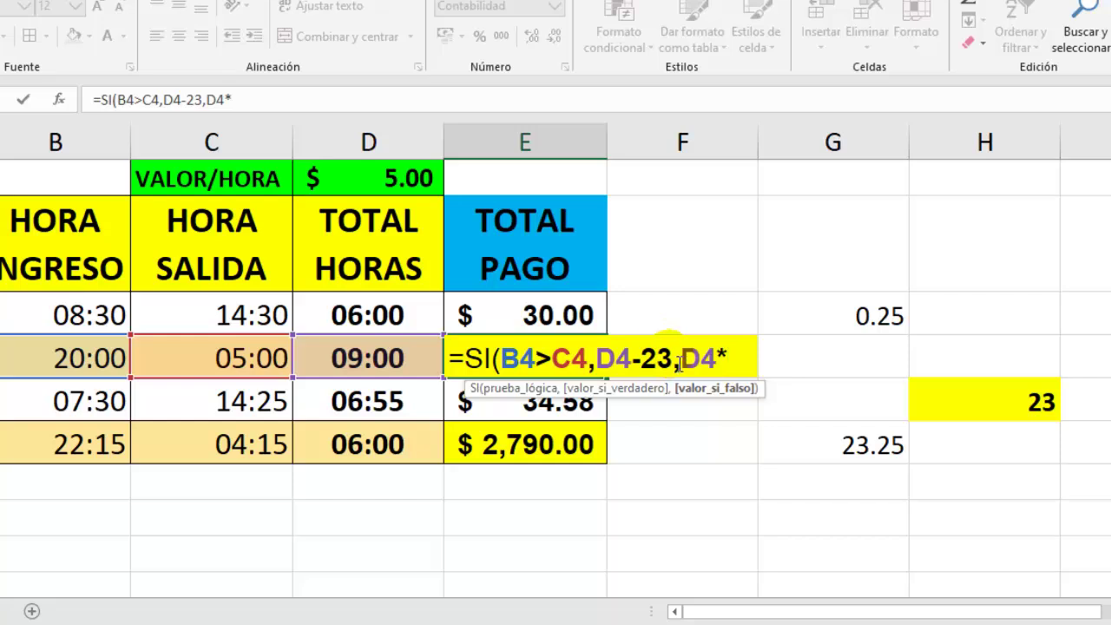
pyautogui.click(426, 179)
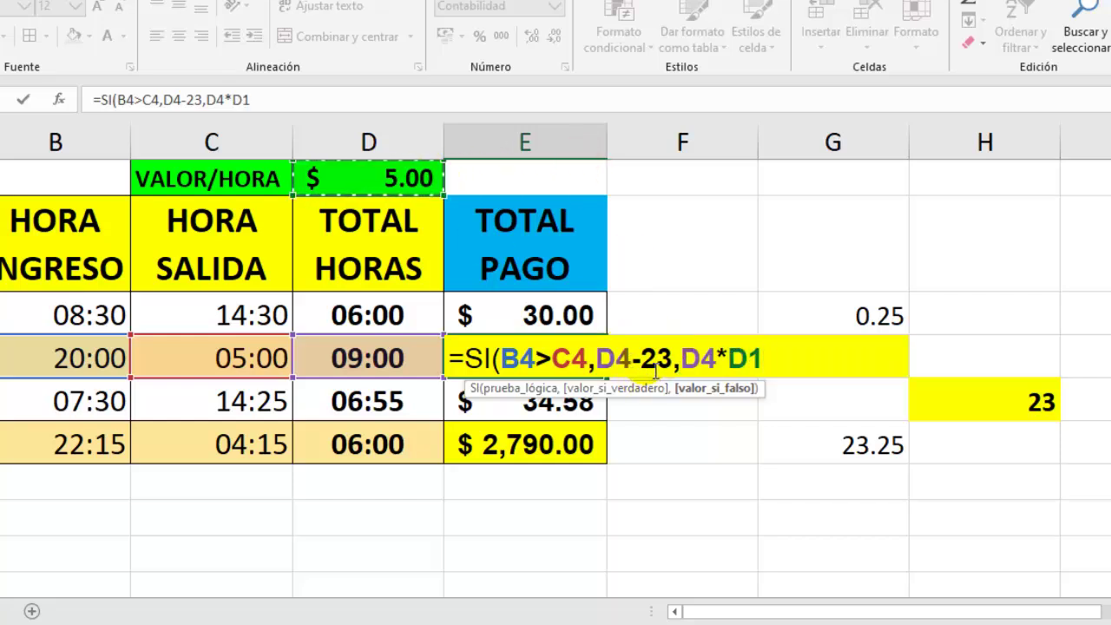
pyautogui.click(604, 363)
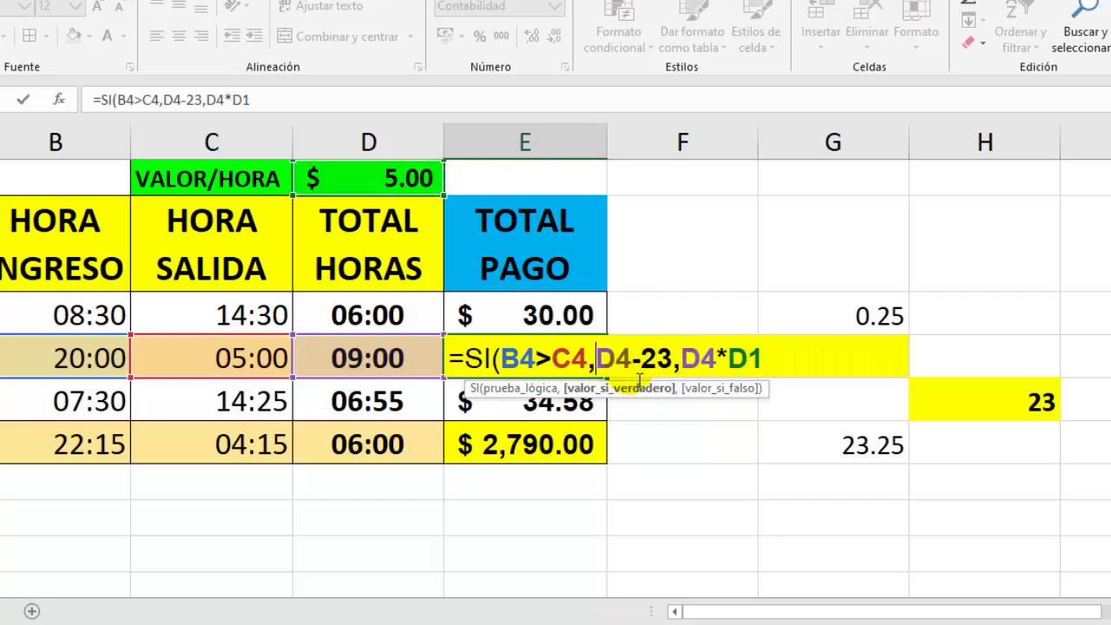
pyautogui.write('(')
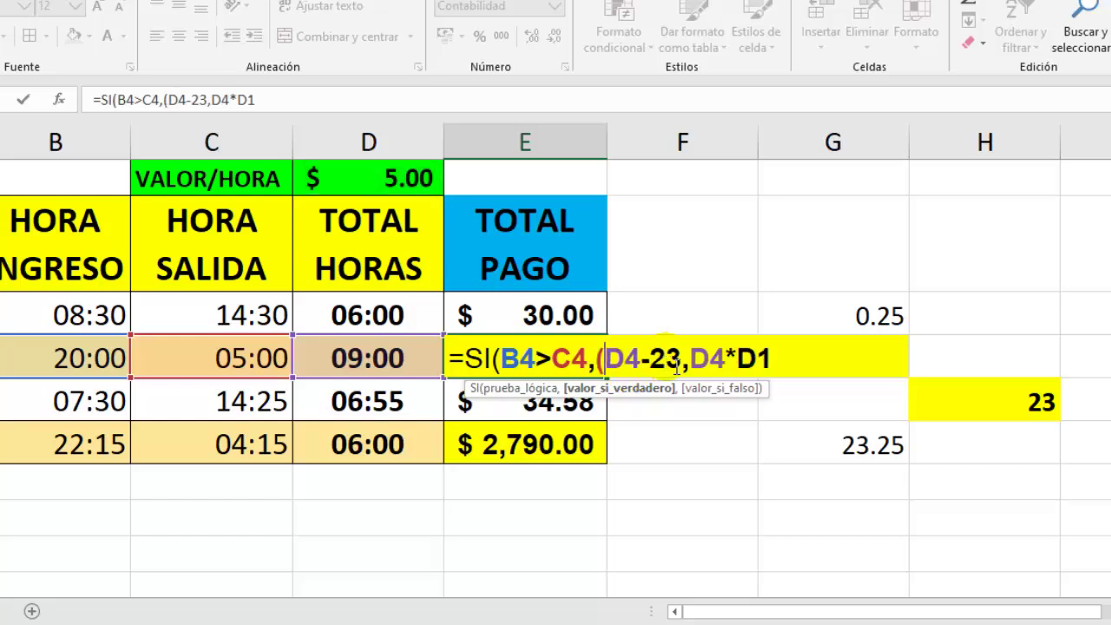
pyautogui.write(')')
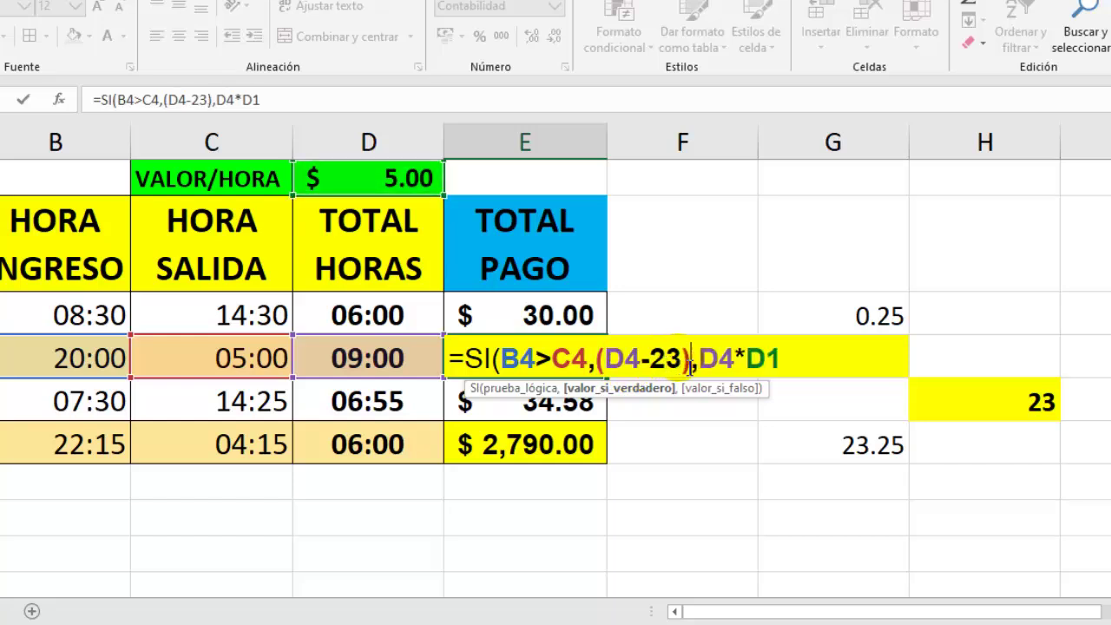
pyautogui.write('*')
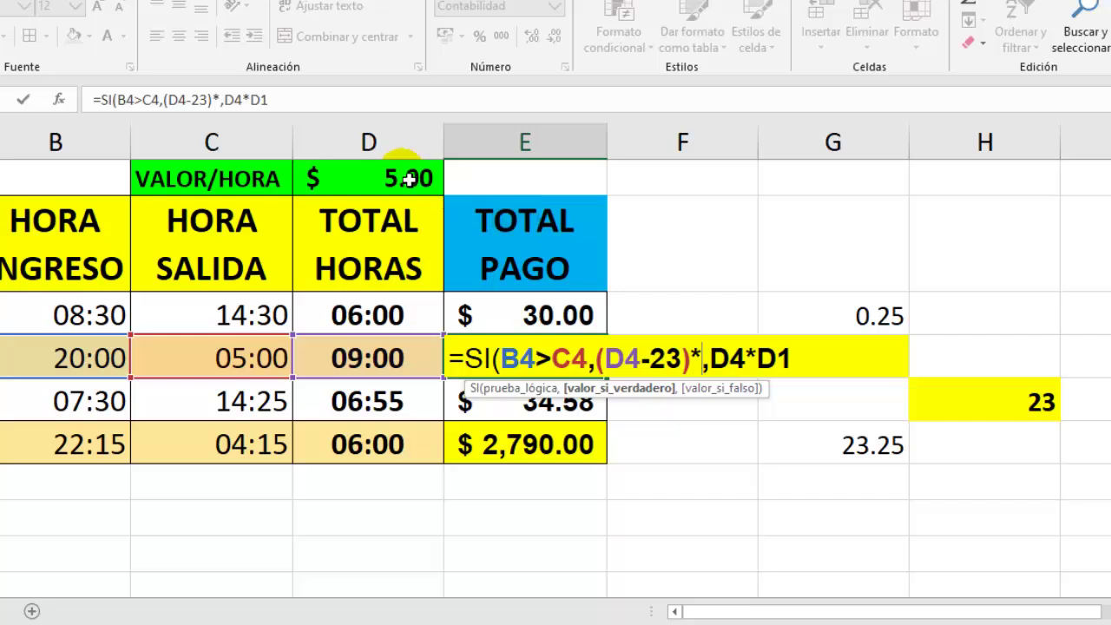
pyautogui.click(408, 179)
# Accept the parenthesis correction and append *24 so the overnight pay shows $45.00.
pyautogui.press('Return')
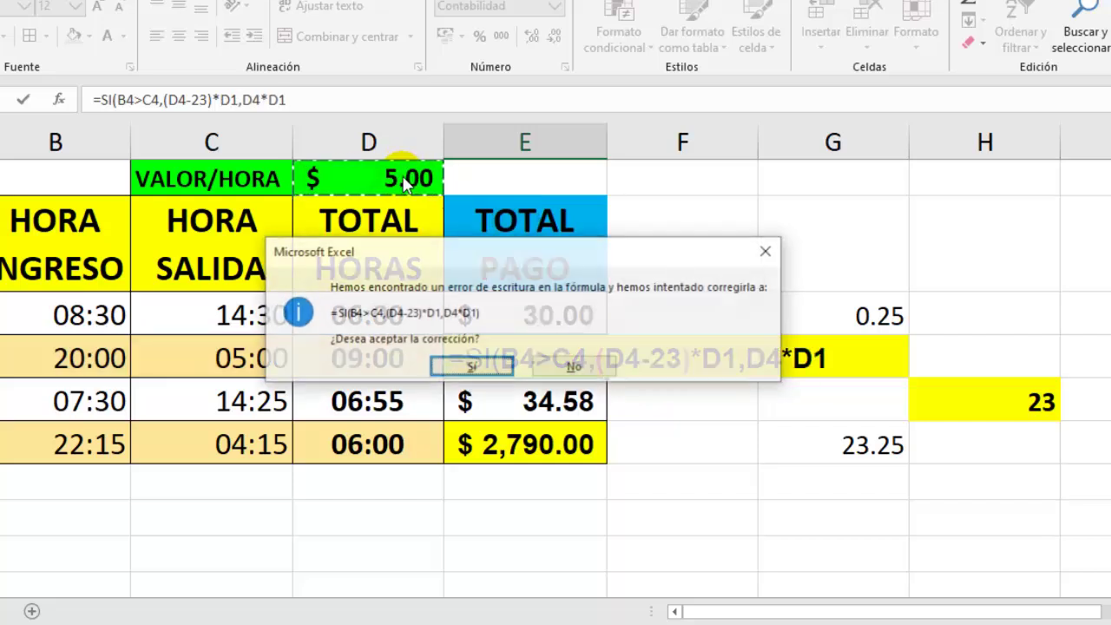
pyautogui.press('Return')
pyautogui.click(580, 362)
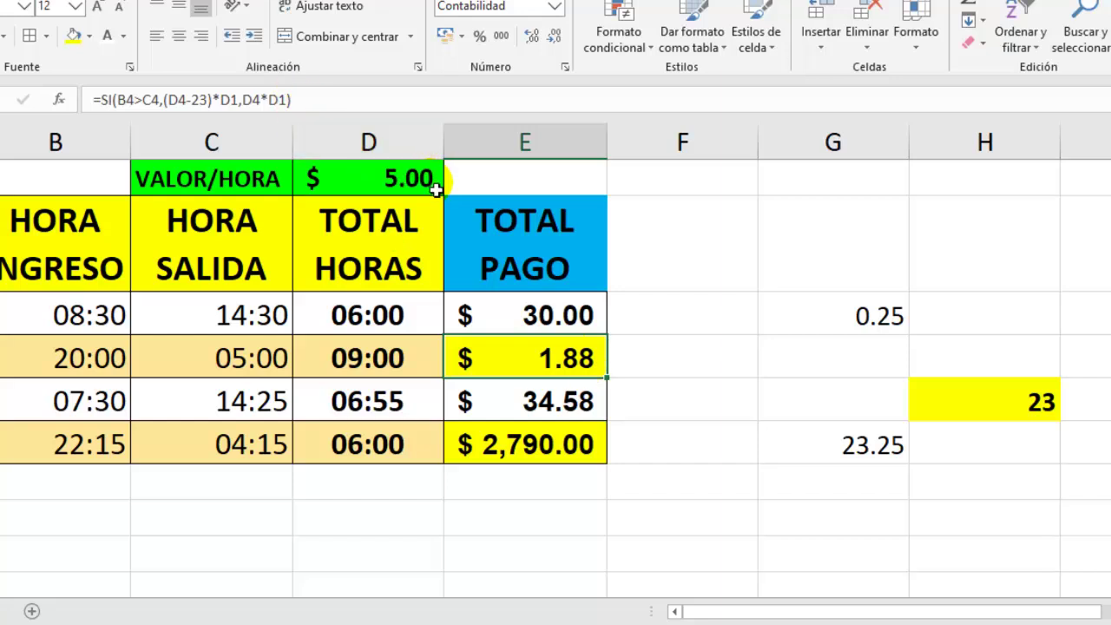
pyautogui.click(336, 111)
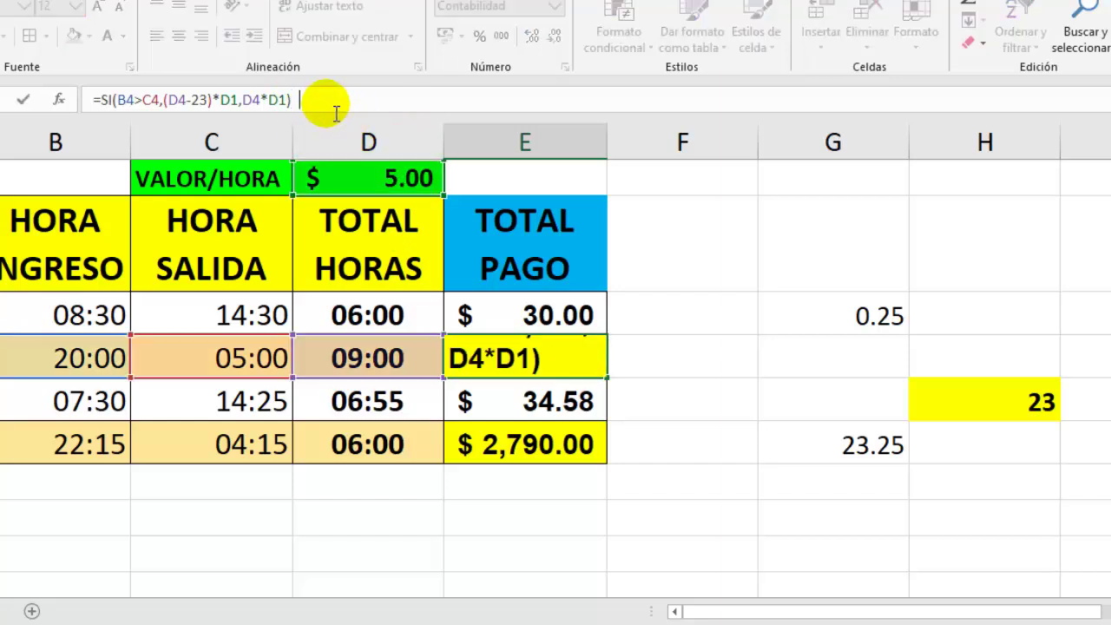
pyautogui.write('*24')
pyautogui.press('Return')
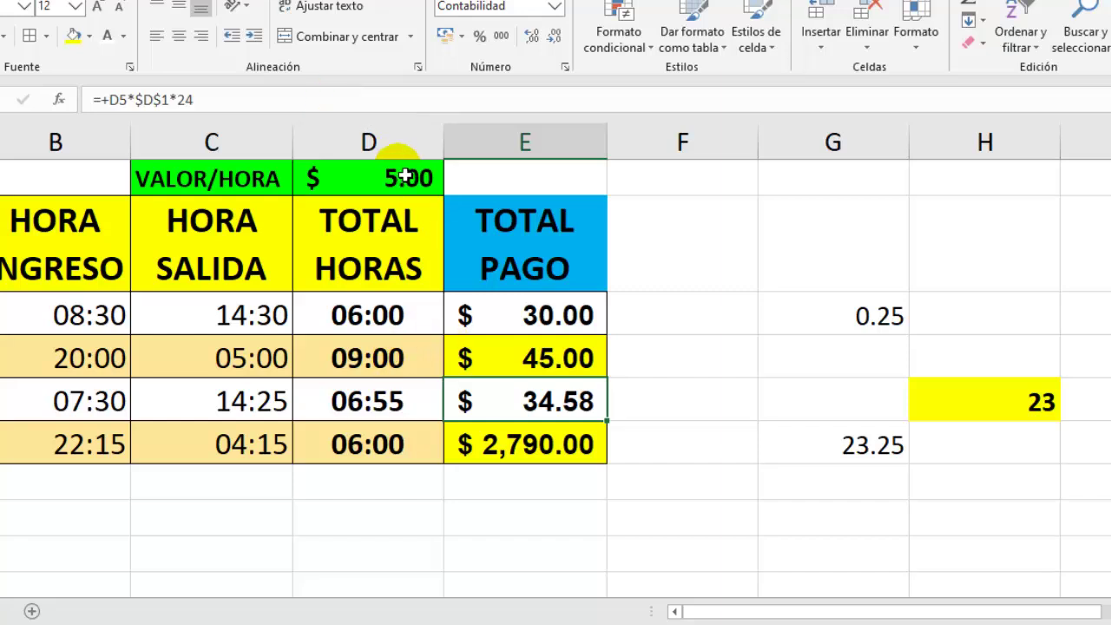
# Fill the pay formula down into the next row, which returns #¡VALOR!
pyautogui.click(582, 358)
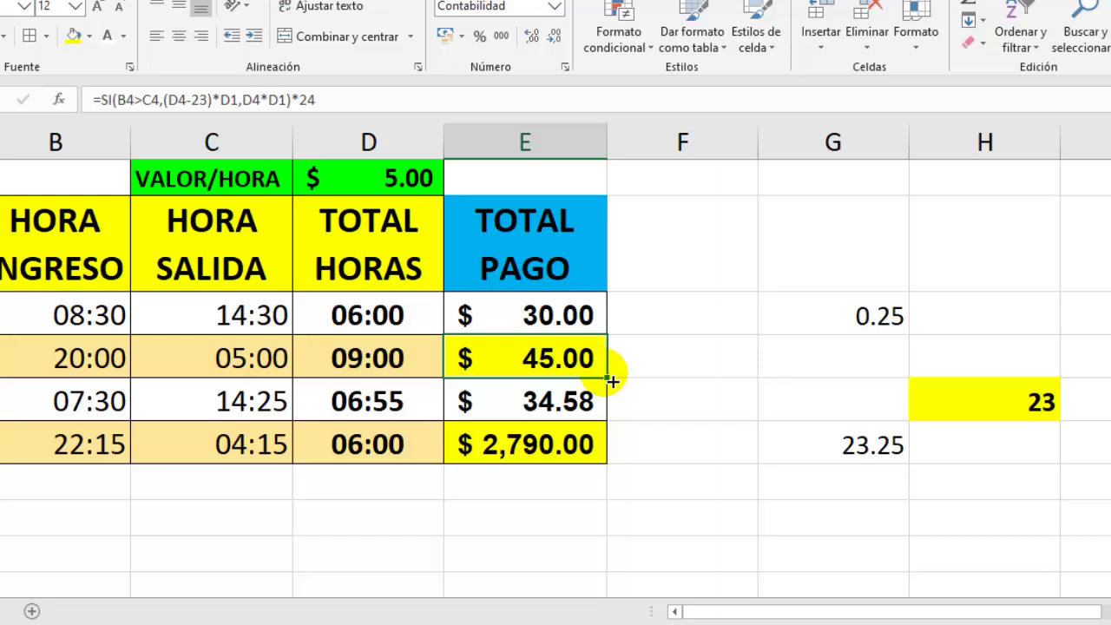
pyautogui.moveTo(611, 381); pyautogui.dragTo(615, 415)
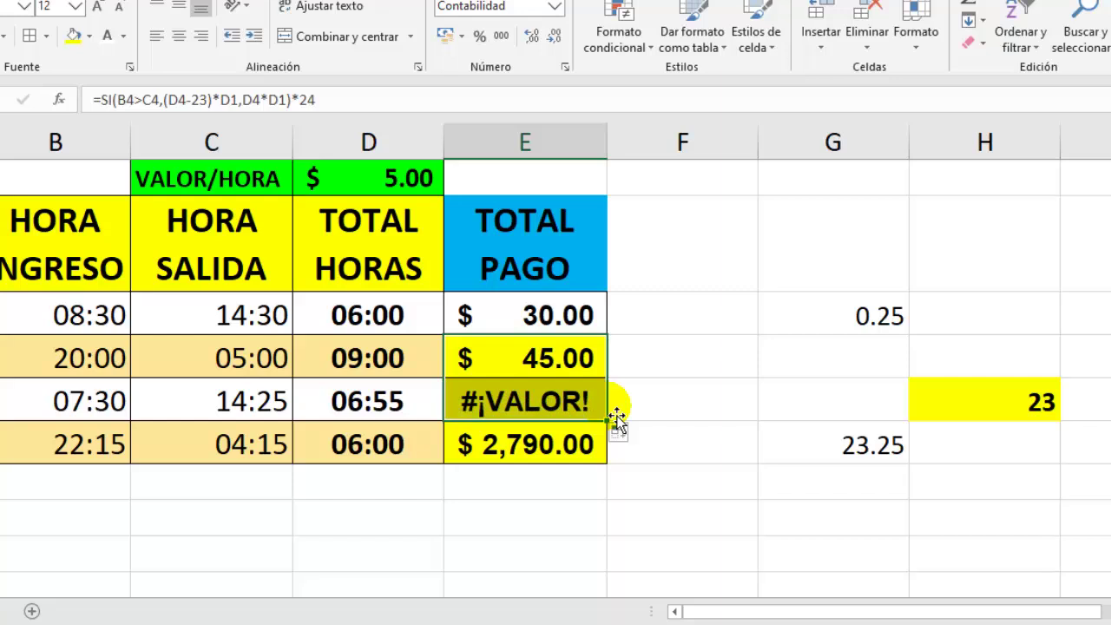
pyautogui.click(577, 356)
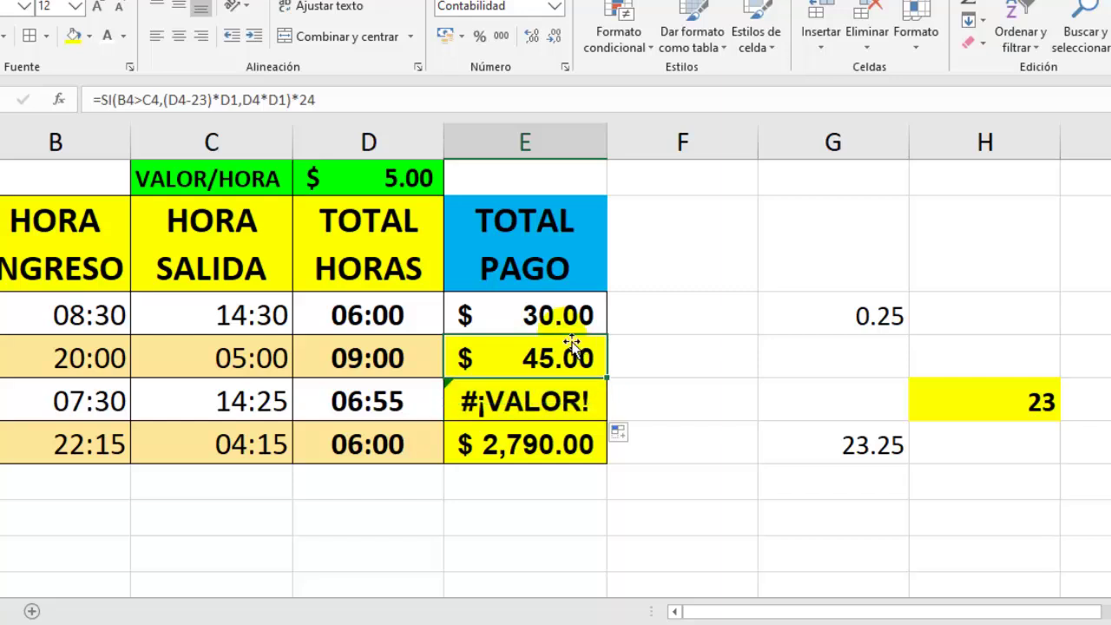
# Make both hourly-rate references in the pay formula absolute as $D$1.
pyautogui.click(371, 107)
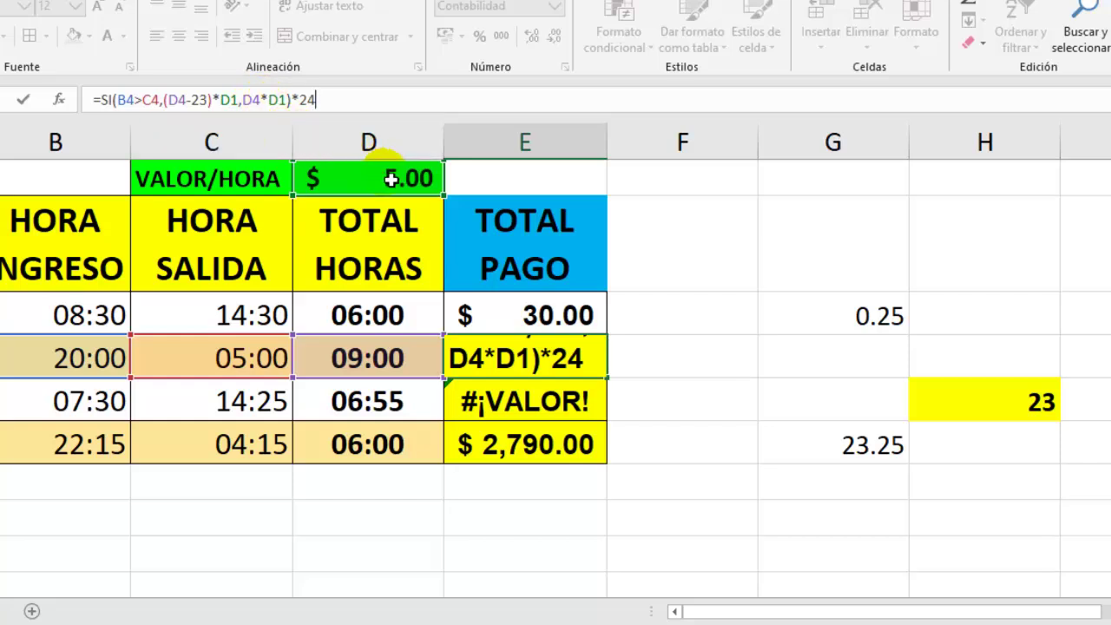
pyautogui.click(232, 100)
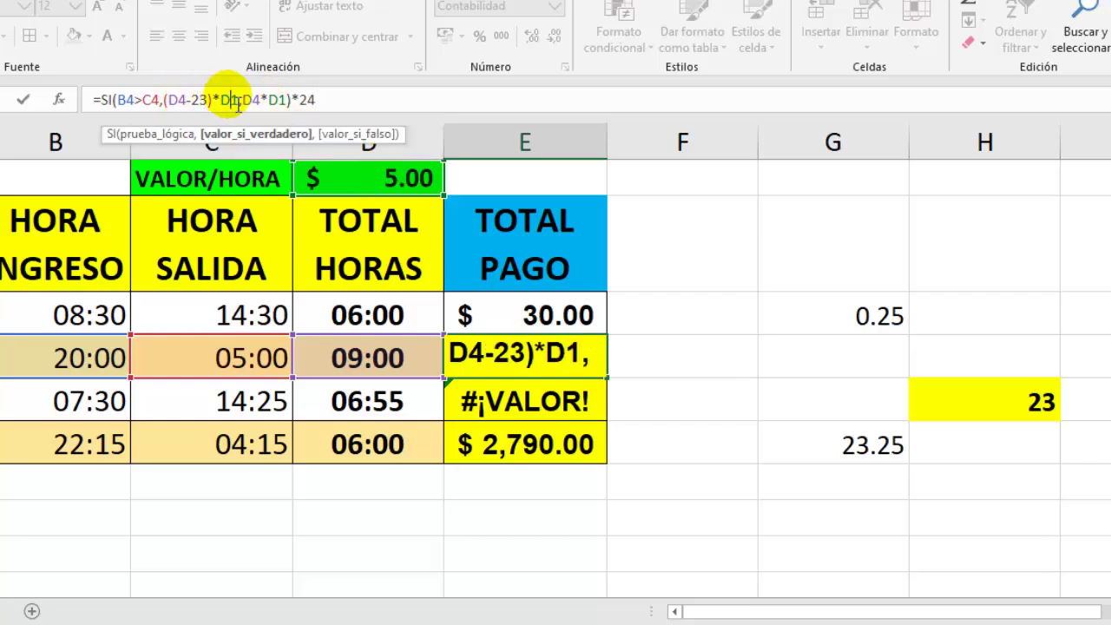
pyautogui.press('F4')
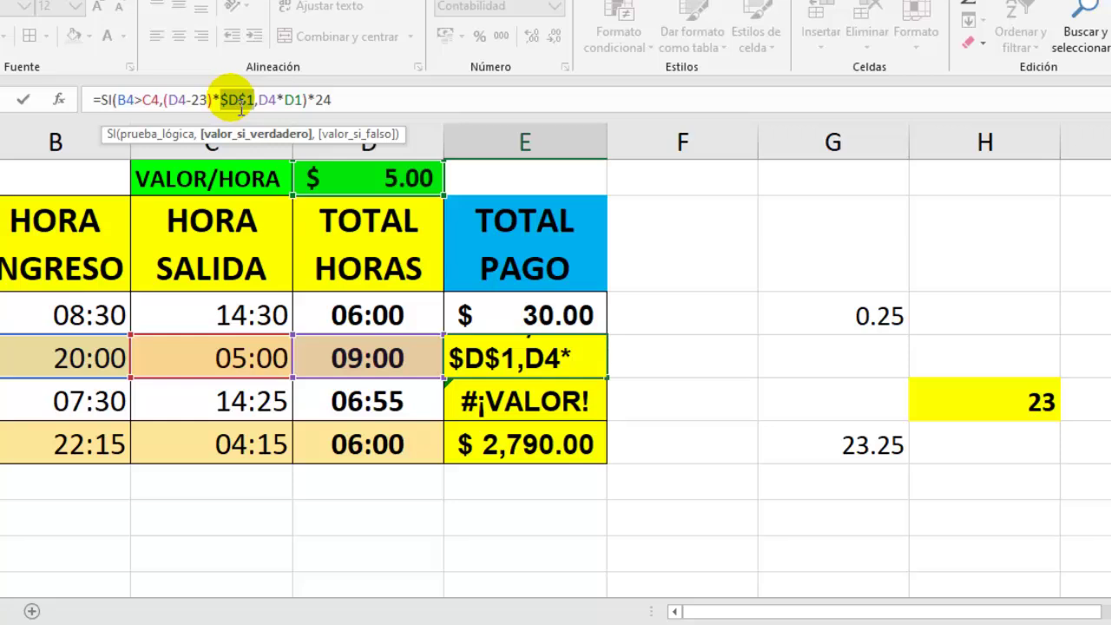
pyautogui.click(301, 101)
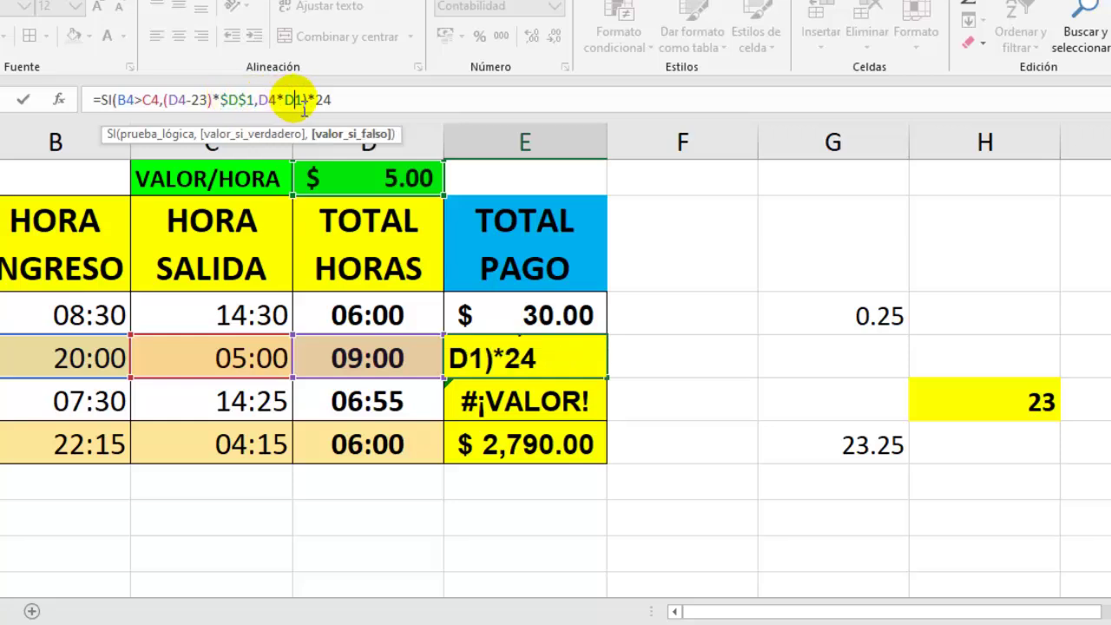
pyautogui.press('F4')
pyautogui.press('Return')
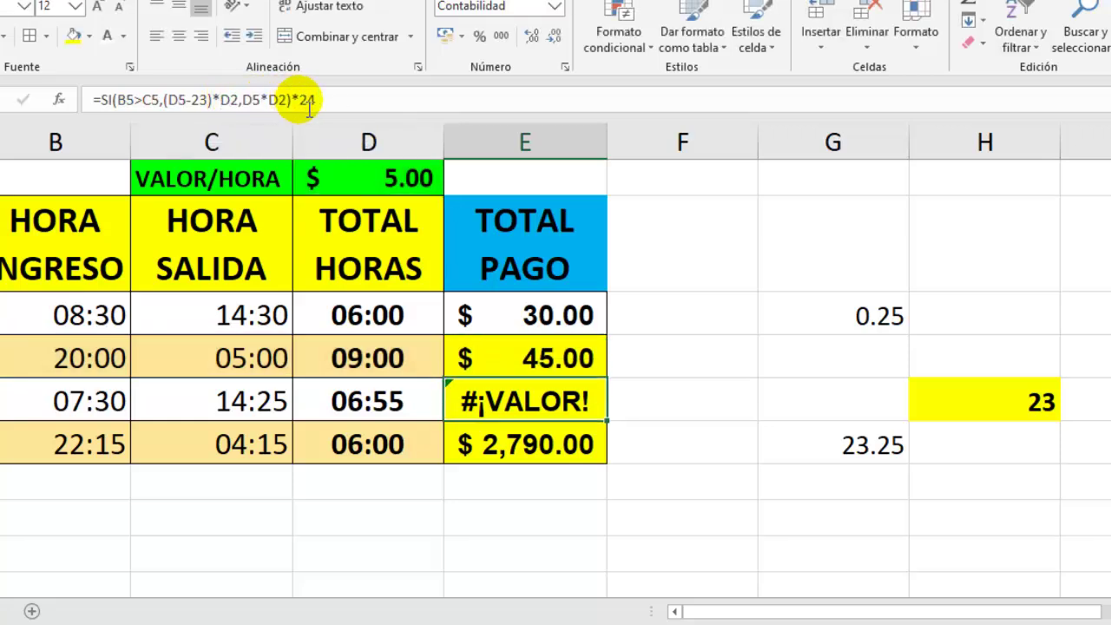
# Fill the corrected pay formula down and up through all TOTAL PAGO rows.
pyautogui.click(591, 371)
pyautogui.moveTo(615, 382); pyautogui.dragTo(616, 419)
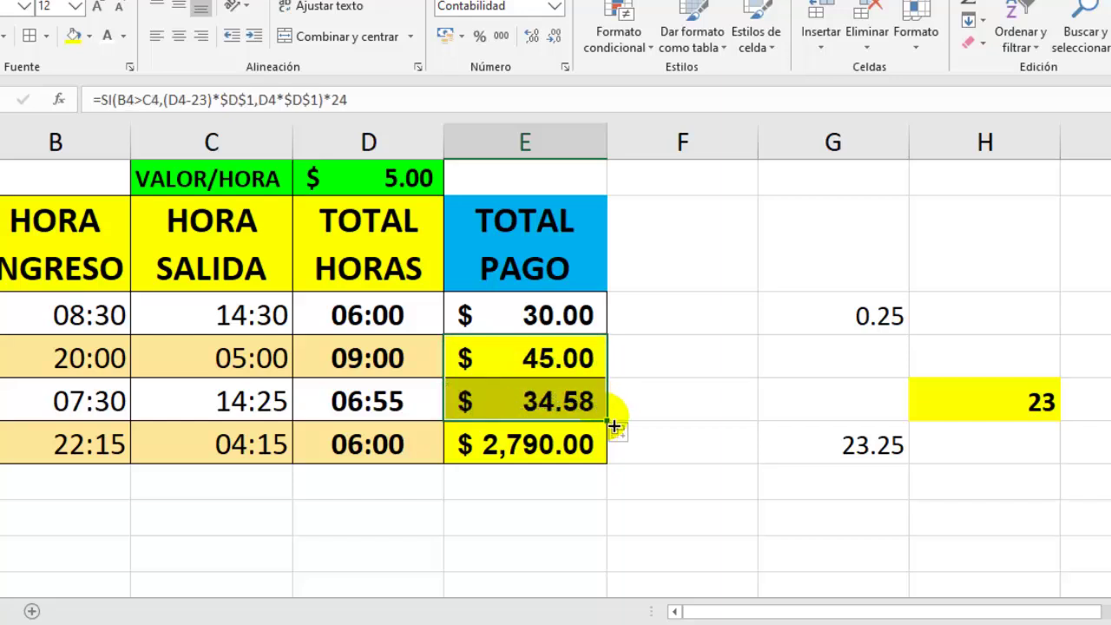
pyautogui.moveTo(614, 426); pyautogui.dragTo(617, 460)
pyautogui.click(603, 358)
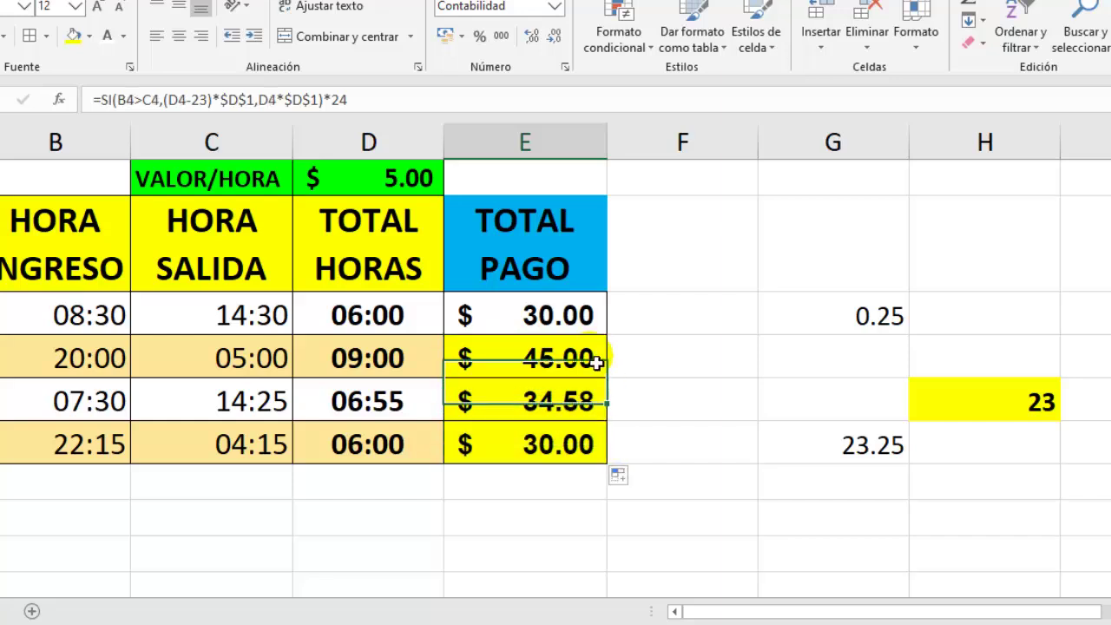
pyautogui.moveTo(612, 354); pyautogui.dragTo(595, 315)
pyautogui.click(582, 317)
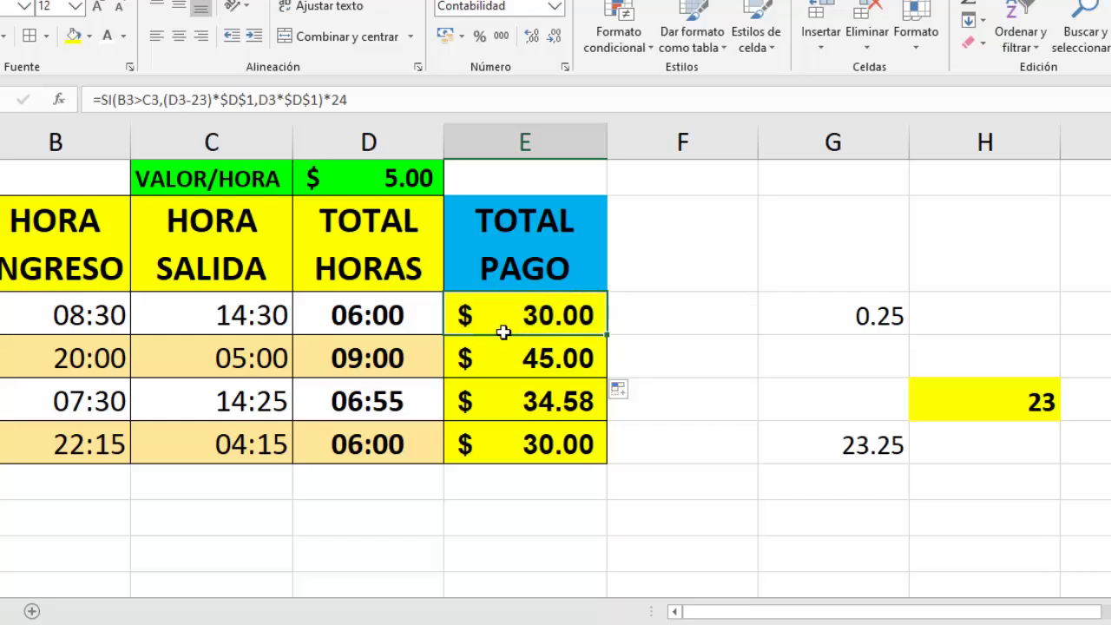
pyautogui.click(830, 401)
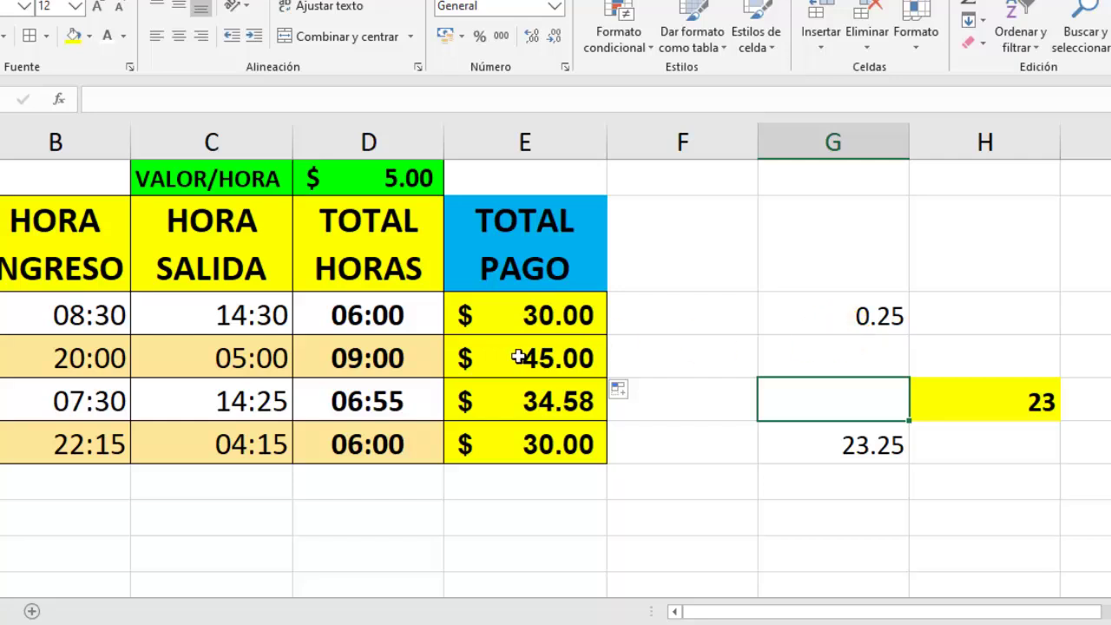
# Paste the 09:00 overnight total-hours cell into G2 as the plain value 23.375.
pyautogui.click(369, 361)
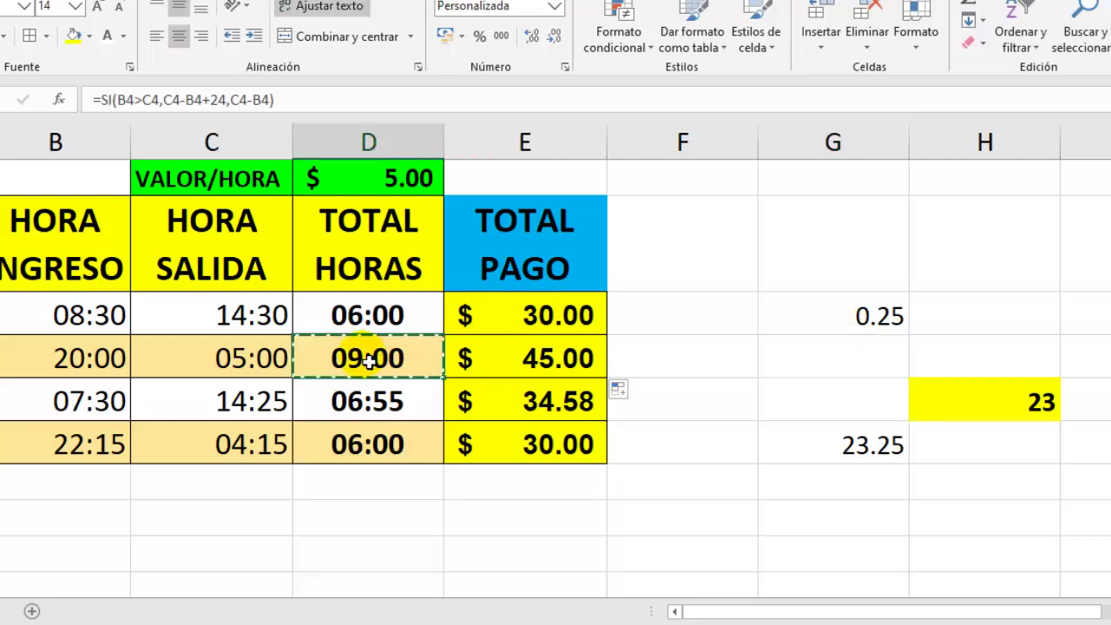
pyautogui.click(843, 236)
pyautogui.write('=SI(E2>F2,F2-E2+24,F2-E2)')
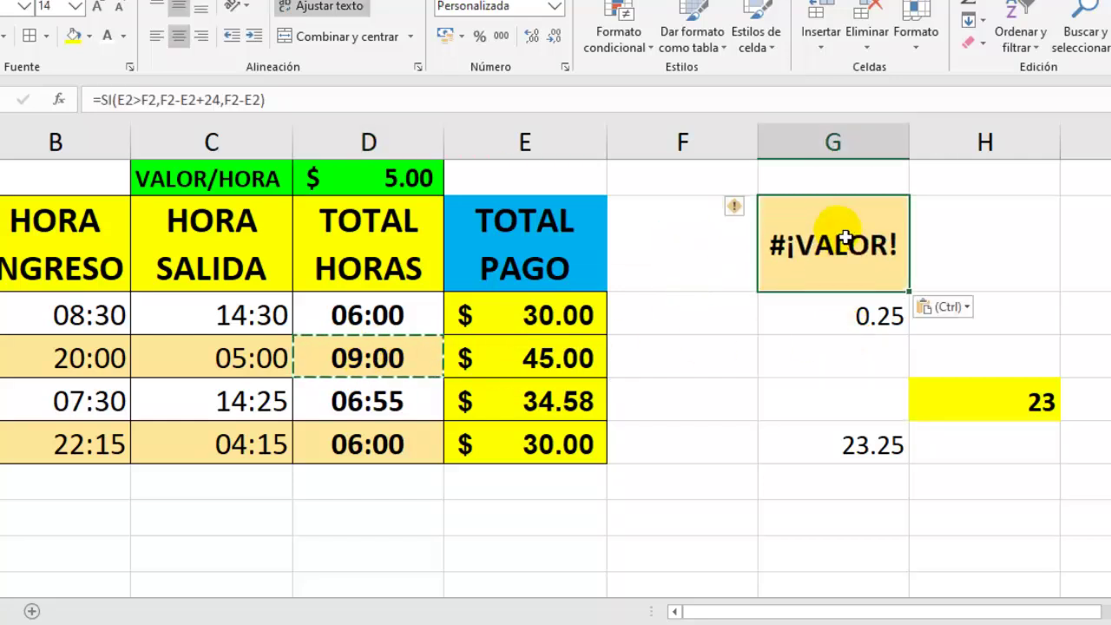
pyautogui.click(942, 306)
pyautogui.click(937, 447)
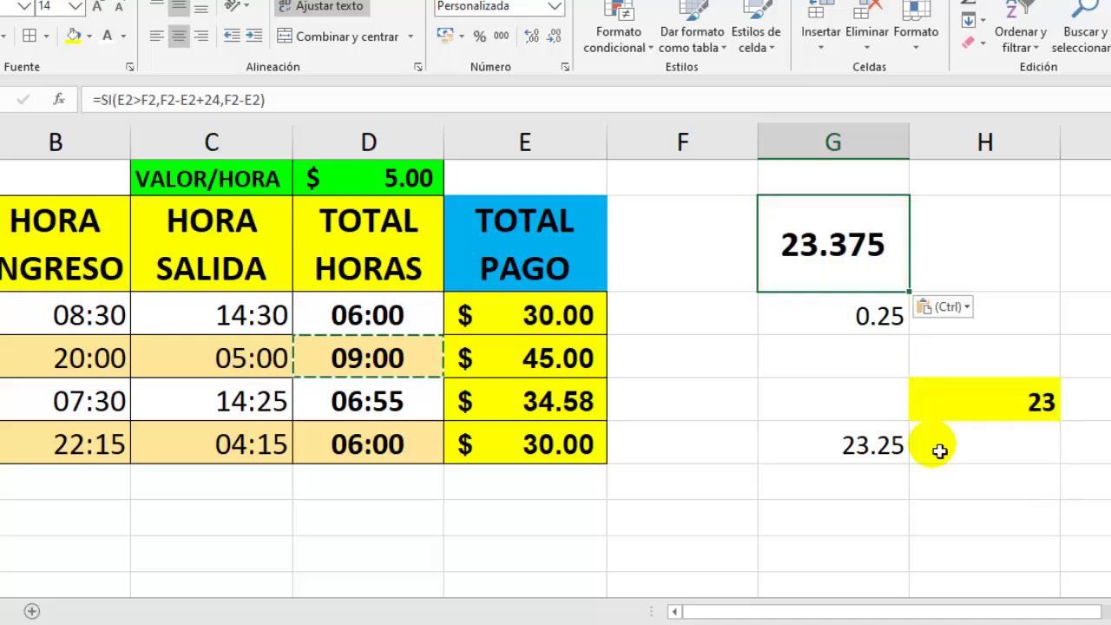
pyautogui.click(955, 322)
pyautogui.click(848, 254)
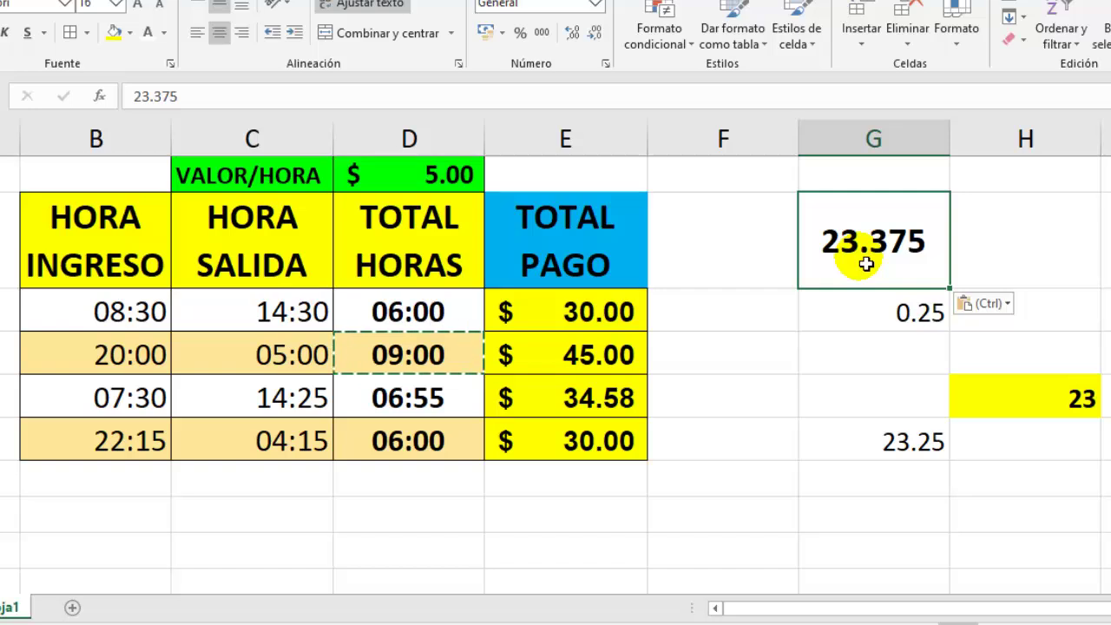
pyautogui.click(722, 513)
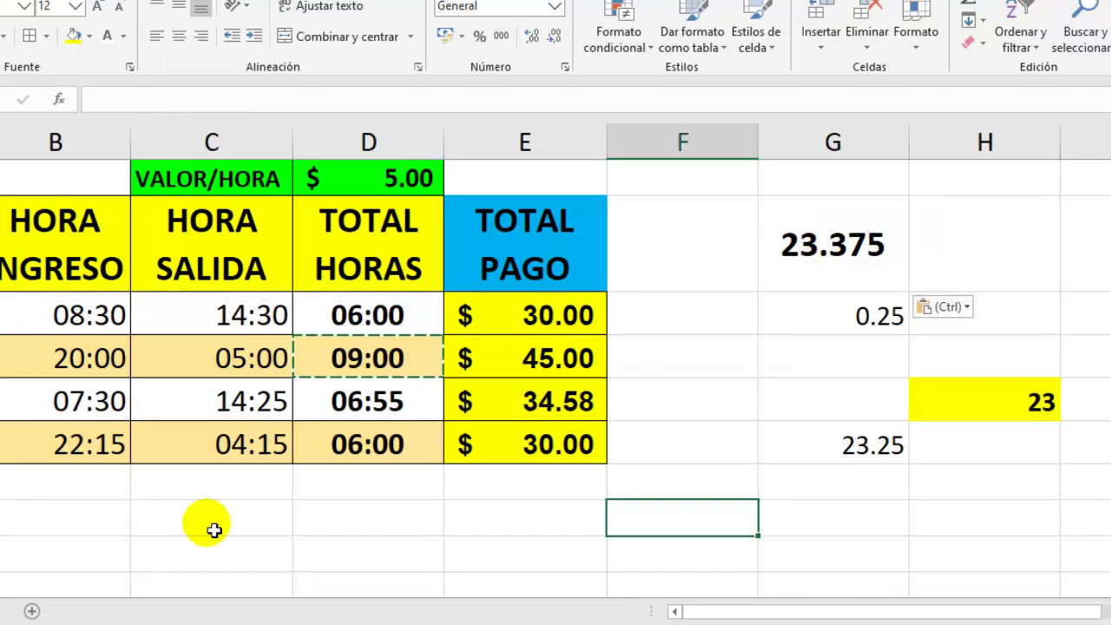
# Switch to the browser showing the YouTube channel's Videos tab of Excel and Word tutorials.
pyautogui.click(261, 564)
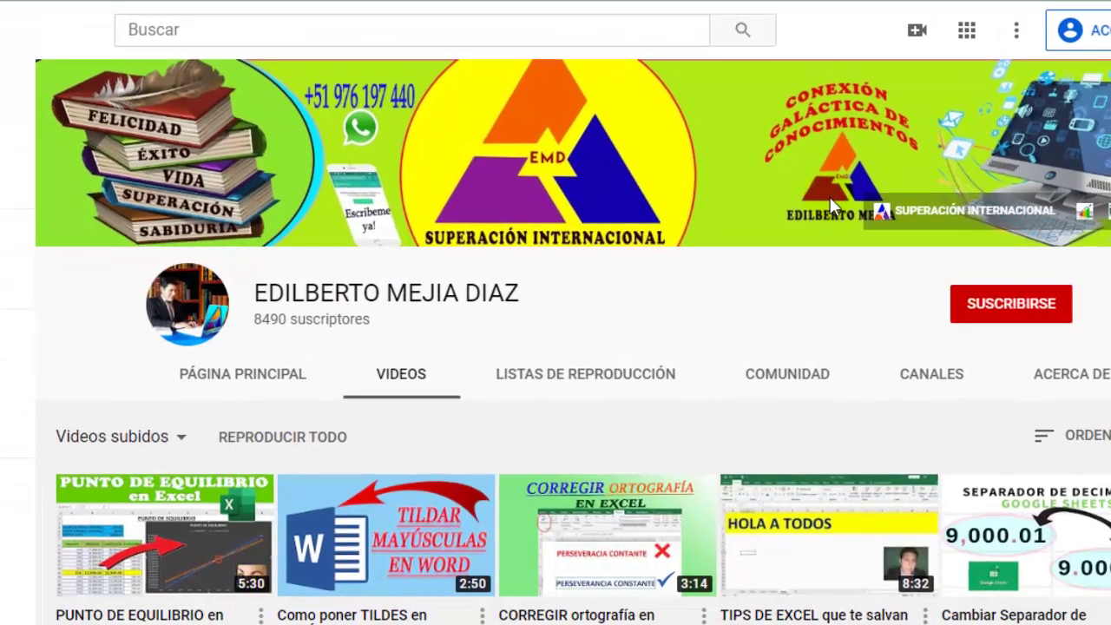